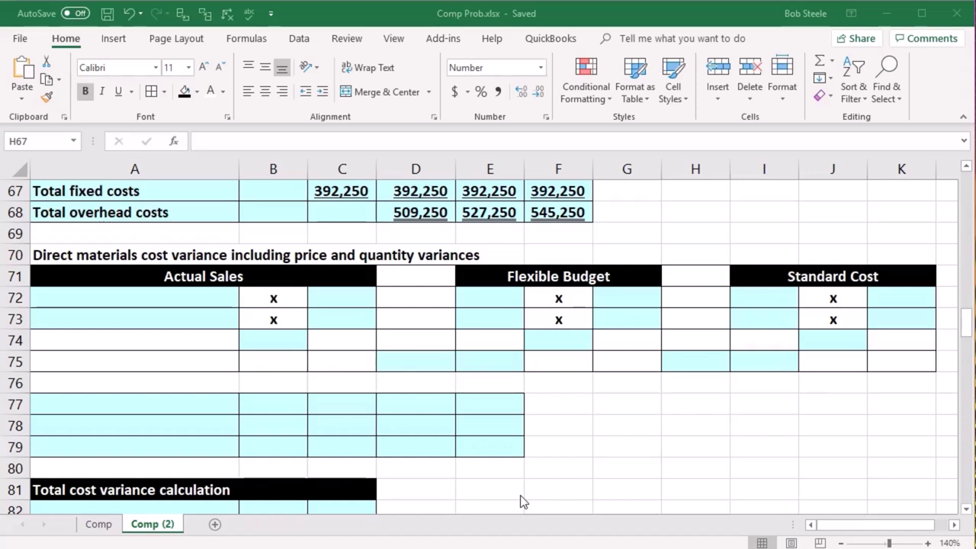
# - Examine the direct materials variance section, the total cost variance calculation and the alternative price and quantity variance calculations
pyautogui.click(179, 274)
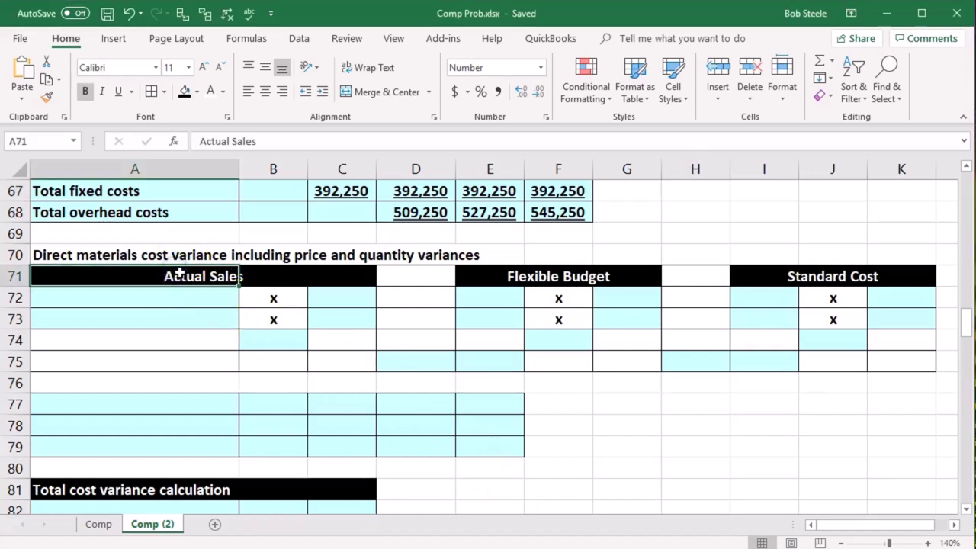
pyautogui.scroll(-1, 181, 272)
pyautogui.click(152, 424)
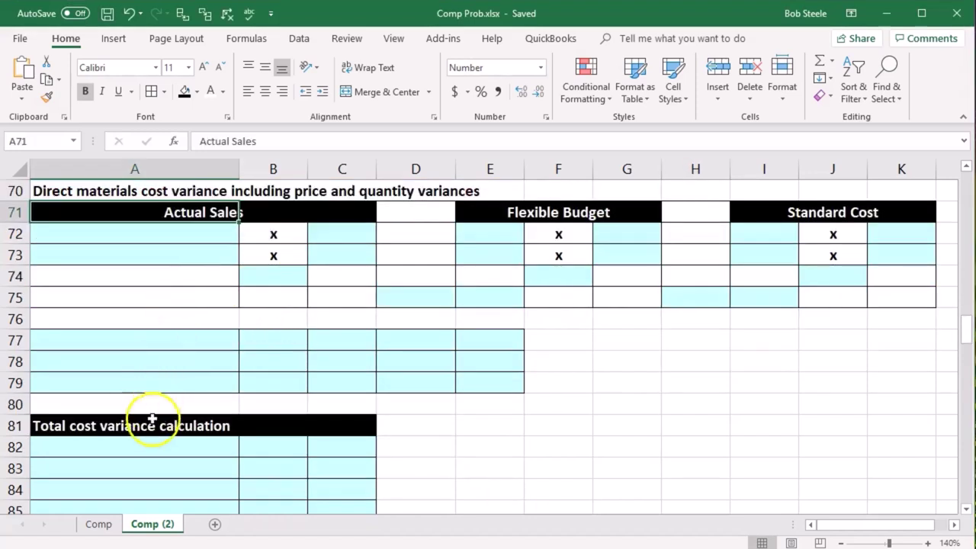
pyautogui.scroll(-1, 166, 428)
pyautogui.scroll(-3, 165, 428)
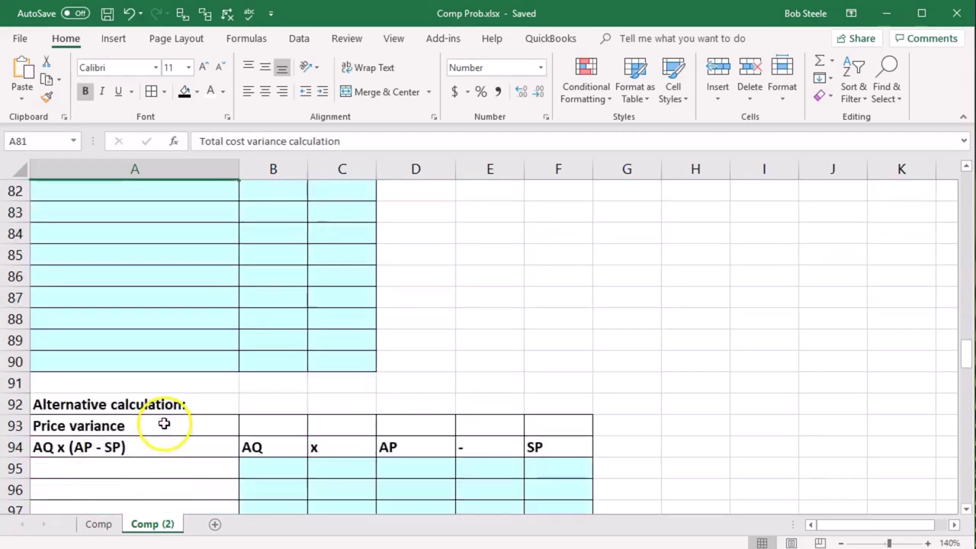
pyautogui.scroll(-1, 163, 418)
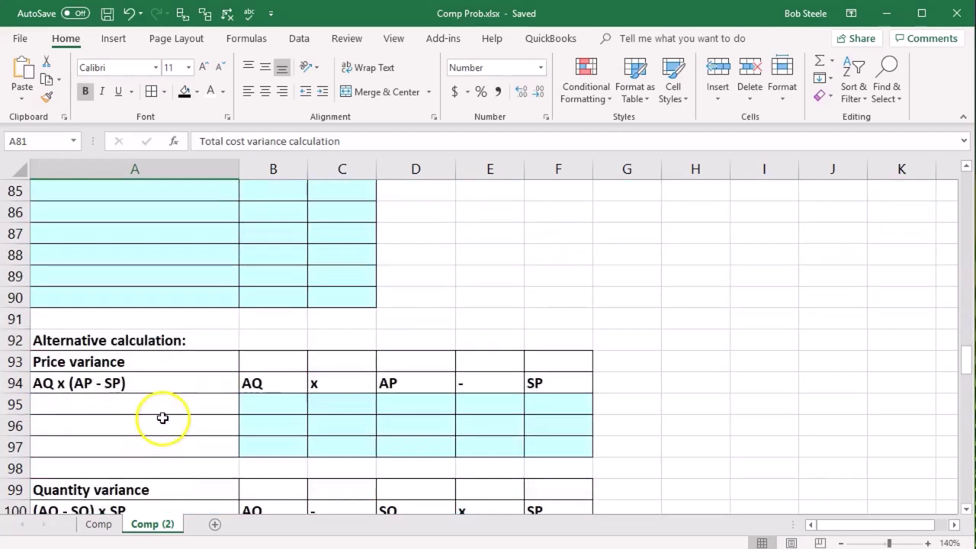
pyautogui.click(152, 343)
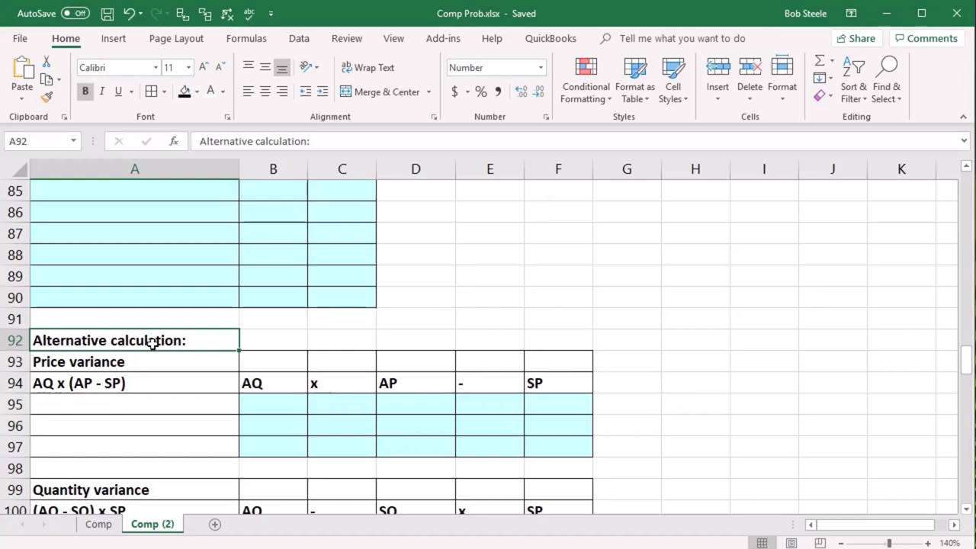
pyautogui.scroll(3, 164, 347)
pyautogui.scroll(3, 170, 338)
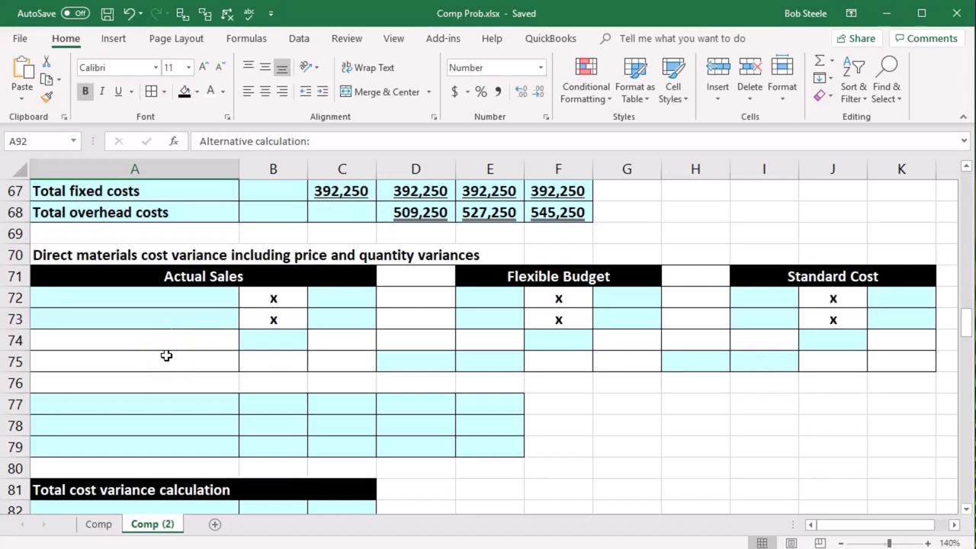
pyautogui.click(192, 279)
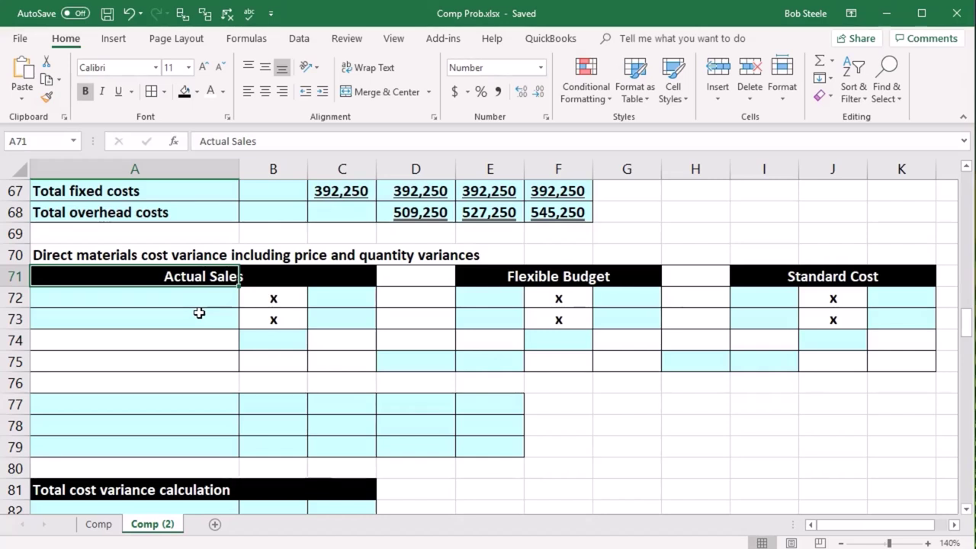
pyautogui.click(788, 279)
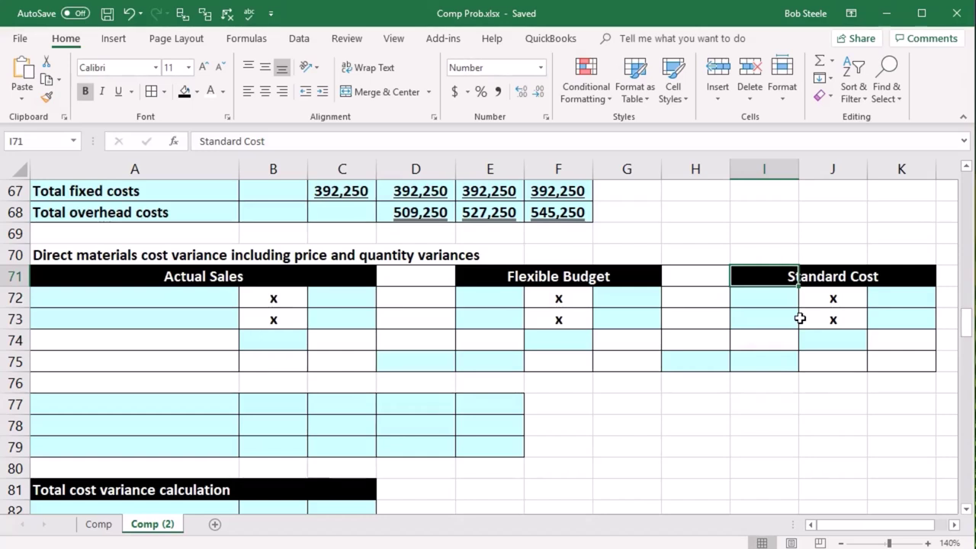
# - Label the Actual Sales block in row 72 with AQ in A72 and AP in C72
pyautogui.click(174, 298)
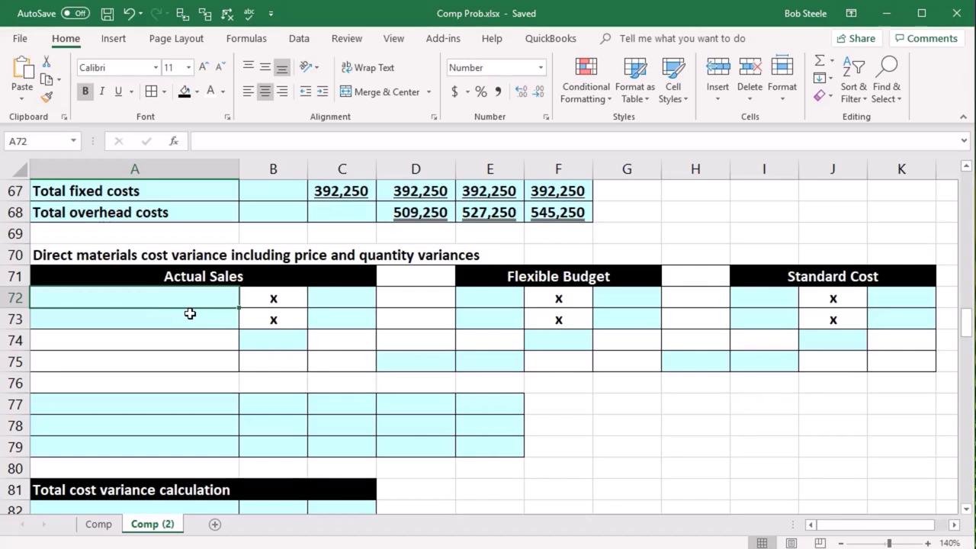
pyautogui.write('AQ')
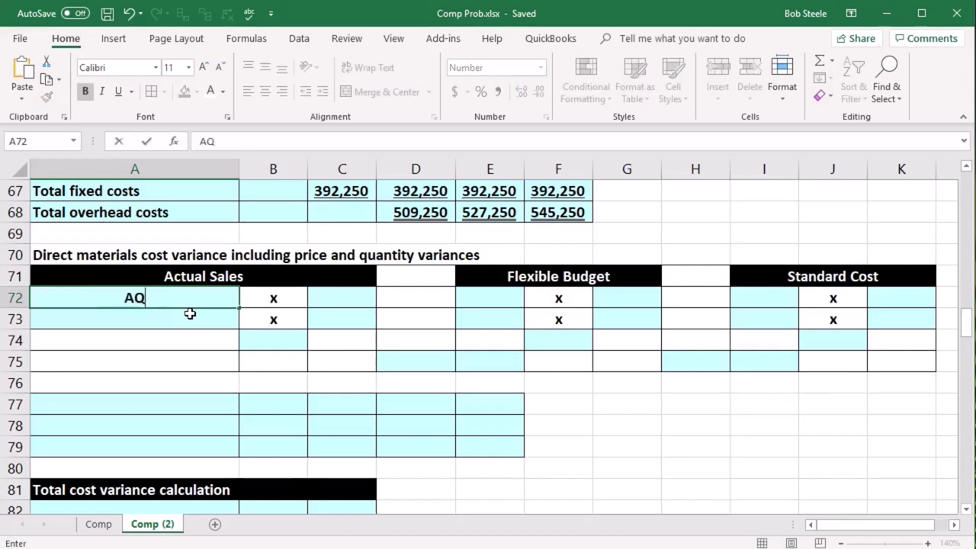
pyautogui.press('Tab')
pyautogui.press('Tab')
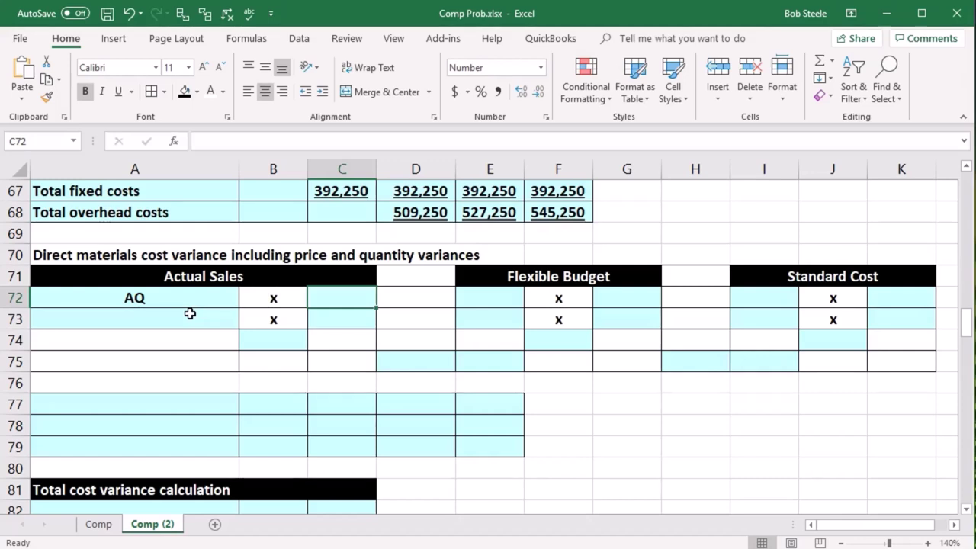
pyautogui.write('AP')
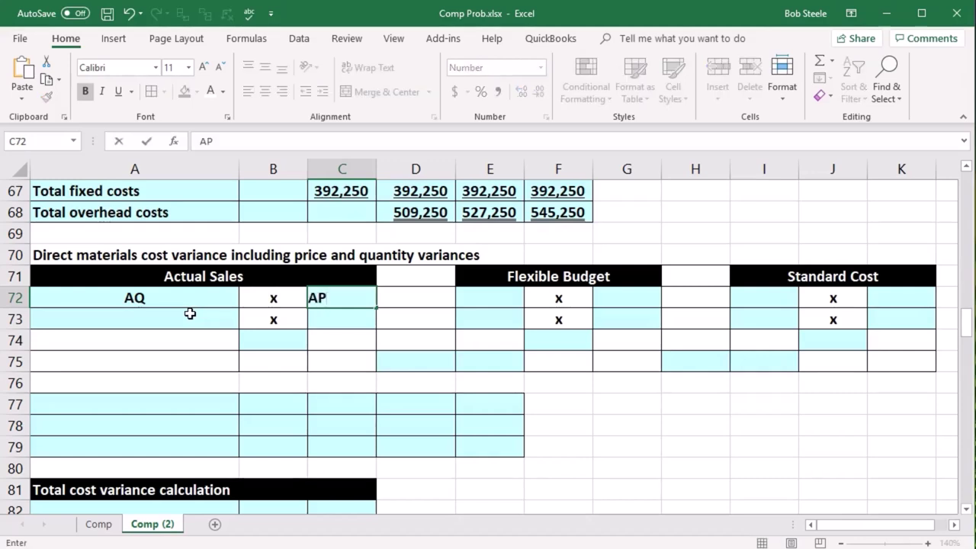
pyautogui.press('Tab')
# - Label the Standard Cost block in row 72 as SQ x SP, with SQ in I72 and SP in K72
pyautogui.press('Tab')
pyautogui.press('Tab')
pyautogui.press('Tab')
pyautogui.press('Tab')
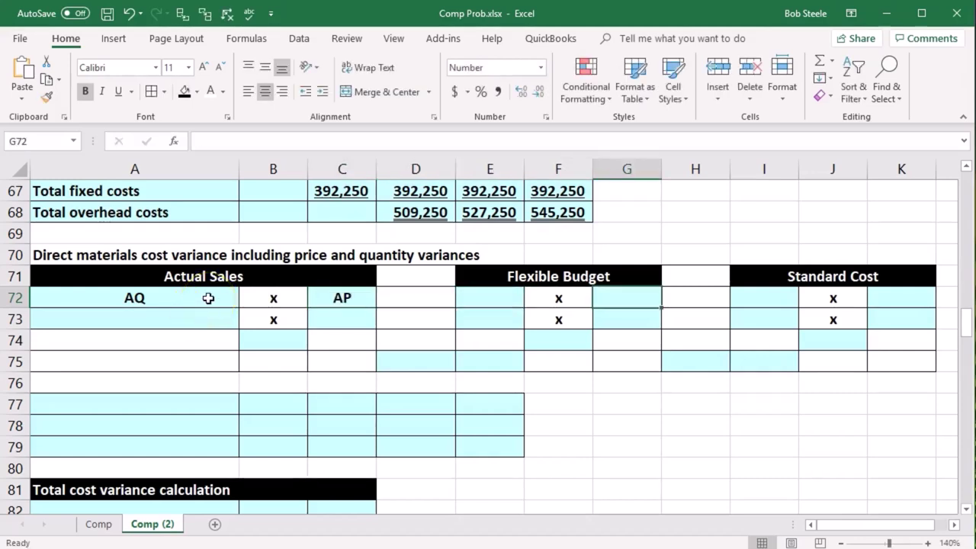
pyautogui.press('Tab')
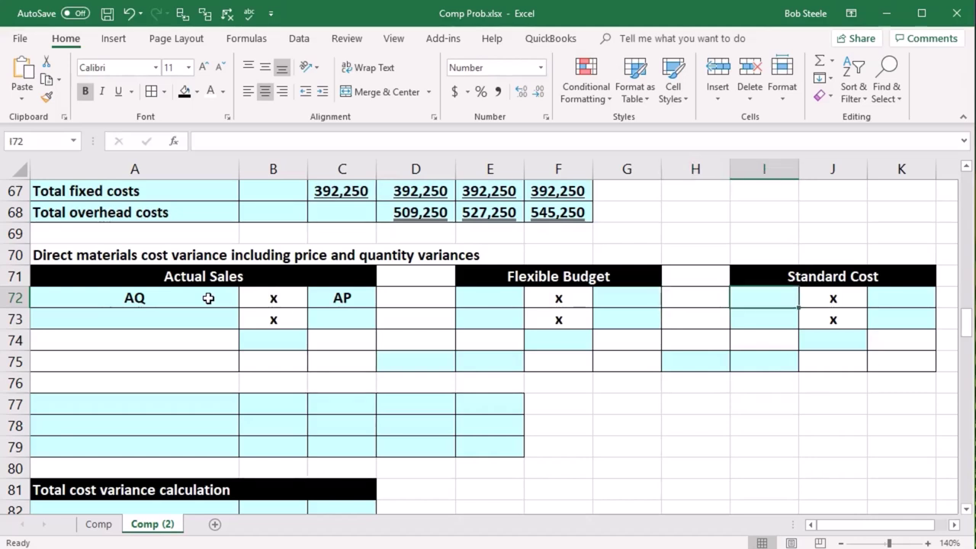
pyautogui.write('S')
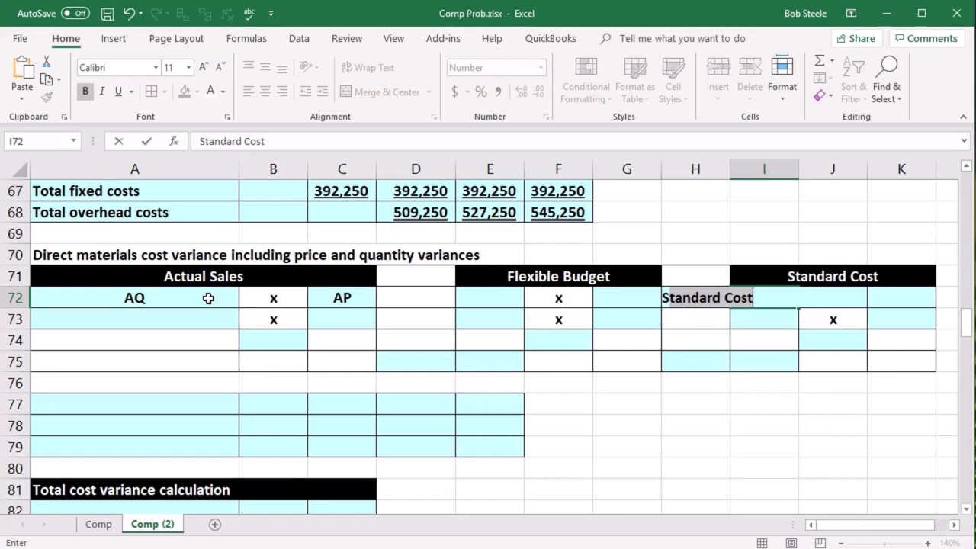
pyautogui.write('Q')
pyautogui.press('Tab')
pyautogui.write('x')
pyautogui.press('Tab')
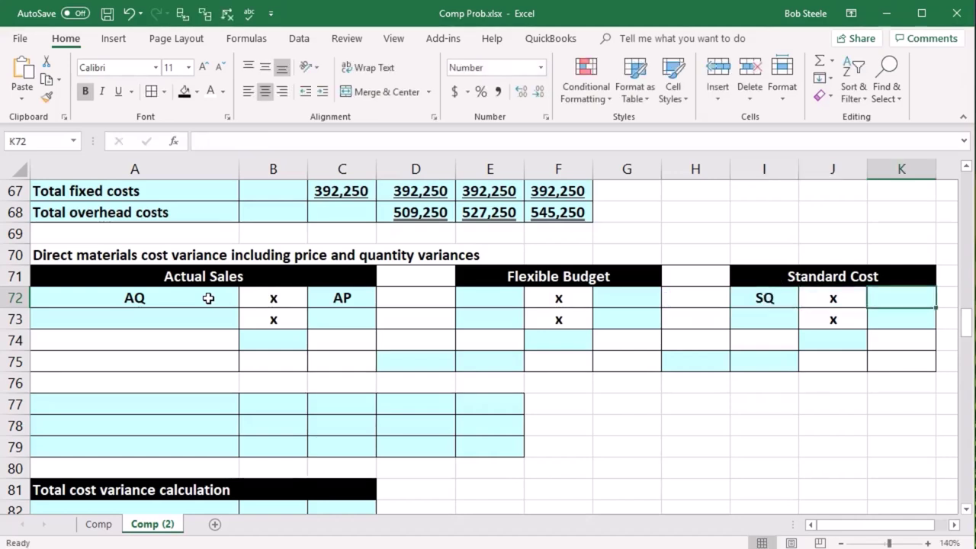
pyautogui.write('SP')
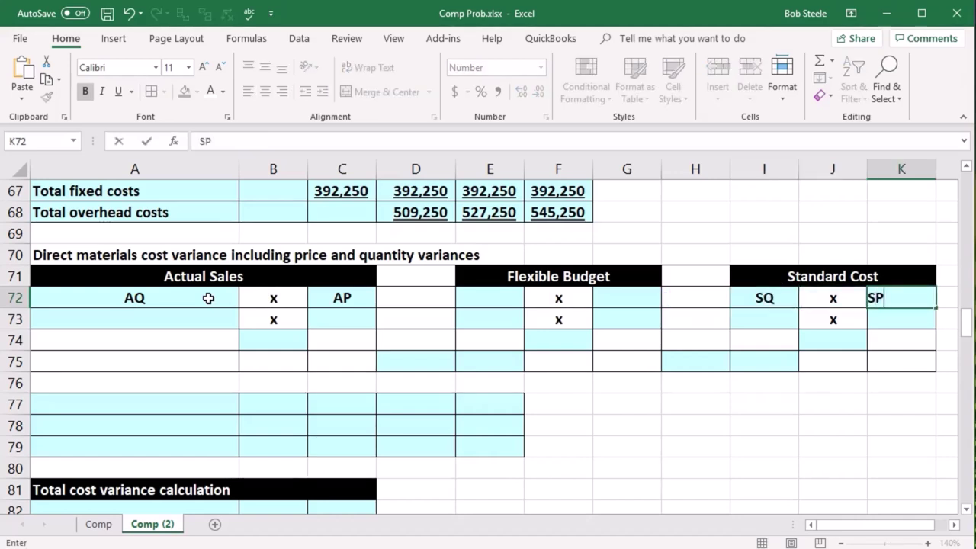
pyautogui.press('Return')
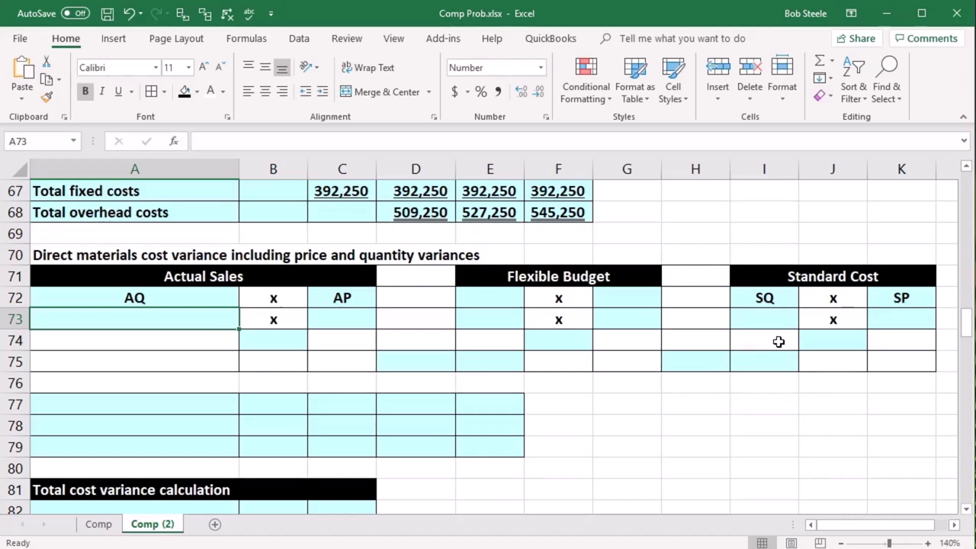
# - Label the Flexible Budget block in row 72 with AQ in E72 and SP in G72
pyautogui.click(511, 291)
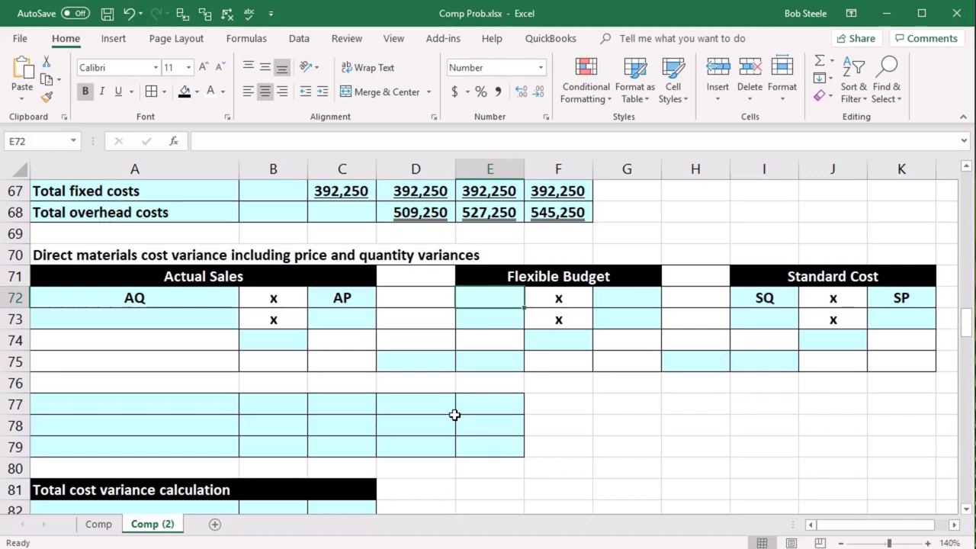
pyautogui.write('AO')
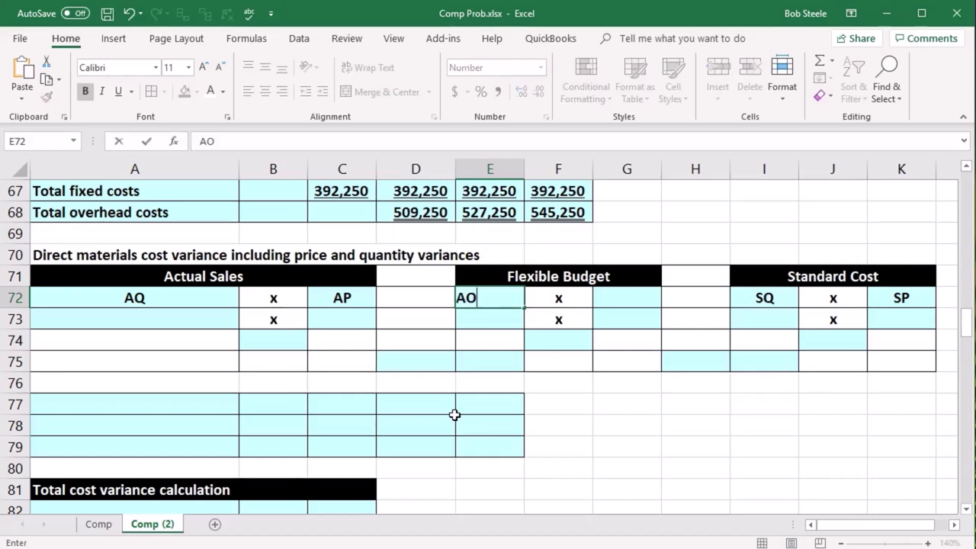
pyautogui.press('BackSpace')
pyautogui.press('BackSpace')
pyautogui.write('AQ')
pyautogui.press('Tab')
pyautogui.press('Tab')
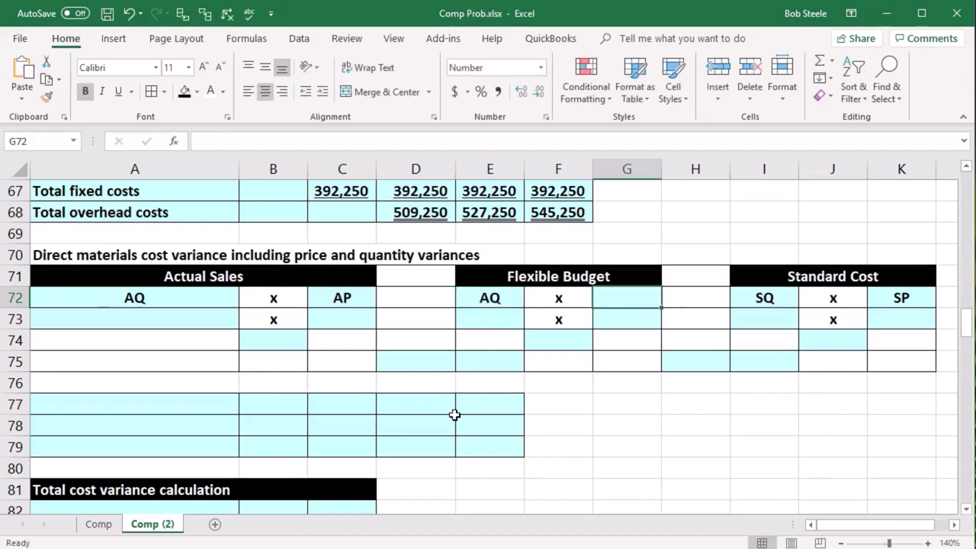
pyautogui.write('SP')
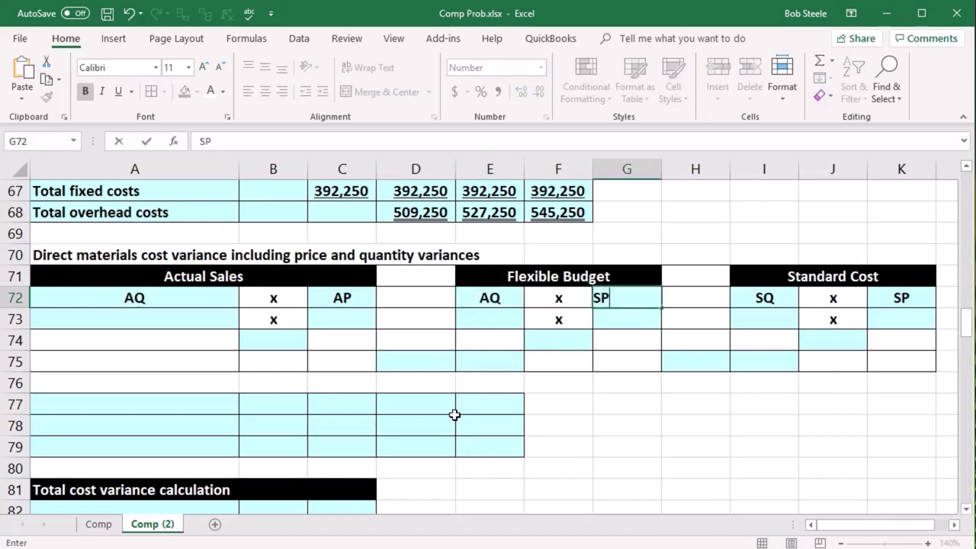
pyautogui.press('Return')
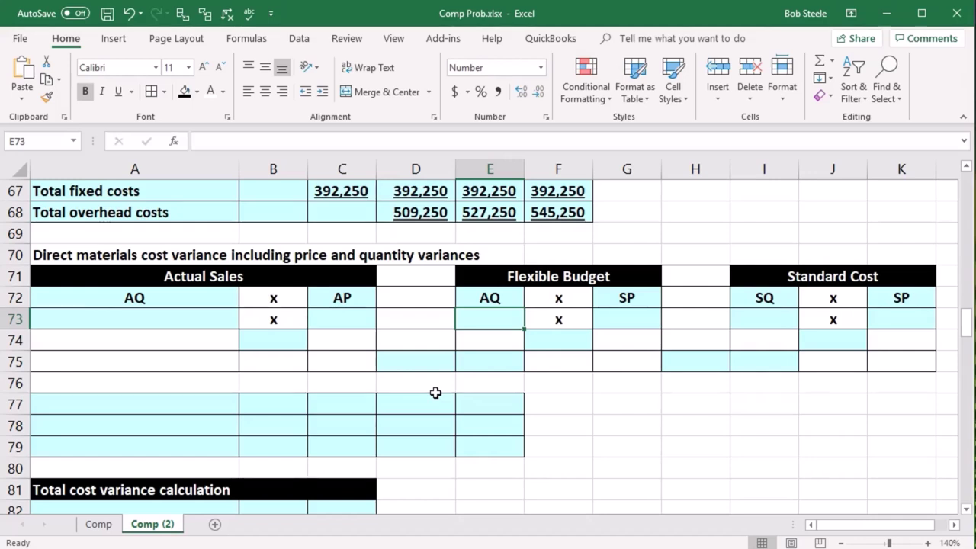
# - Link the actual quantity in A73 to the direct materials pounds in the actual costs table with =B35
pyautogui.click(170, 321)
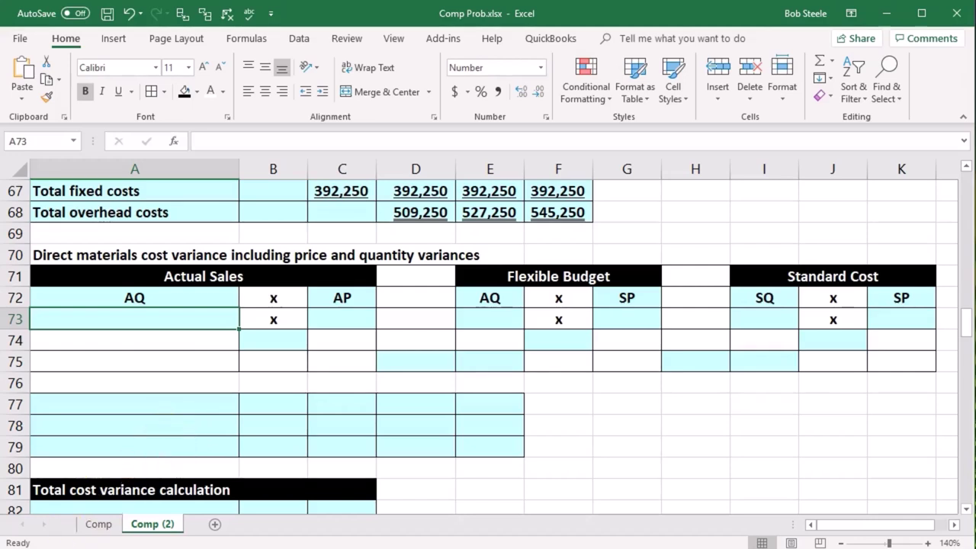
pyautogui.write('=')
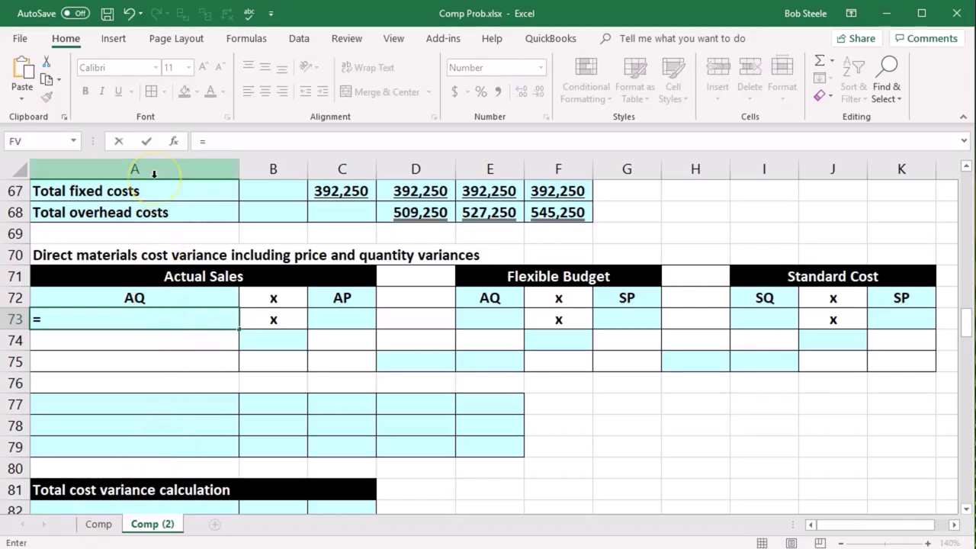
pyautogui.scroll(3, 190, 353)
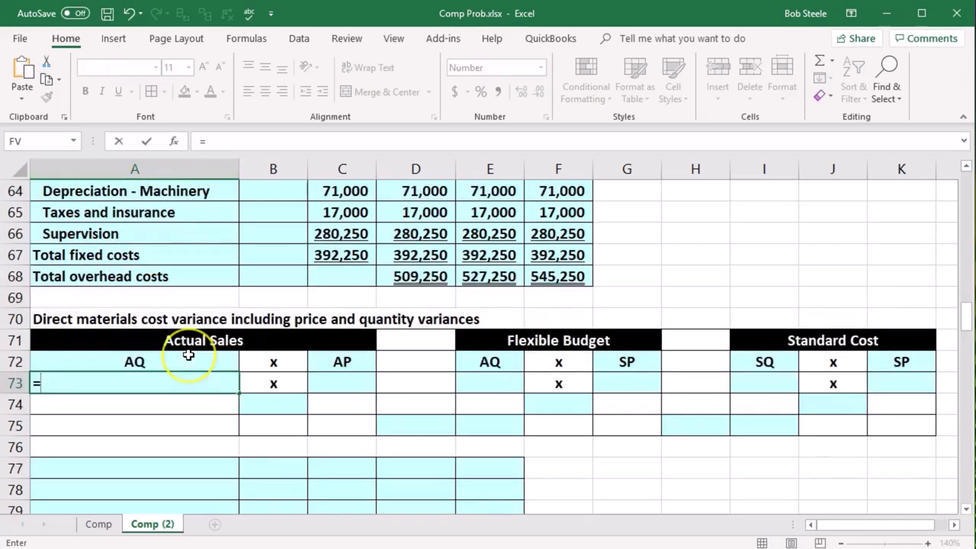
pyautogui.scroll(1, 189, 355)
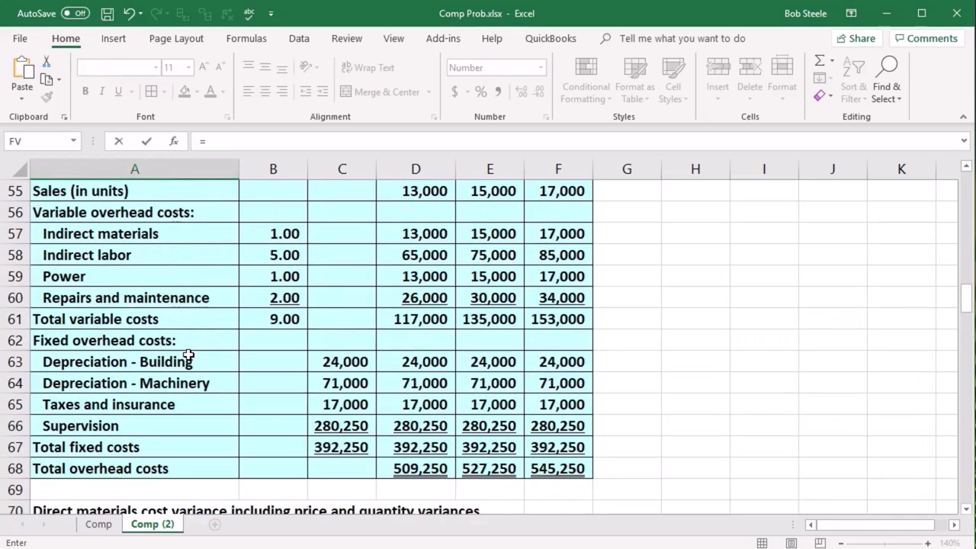
pyautogui.scroll(1, 188, 354)
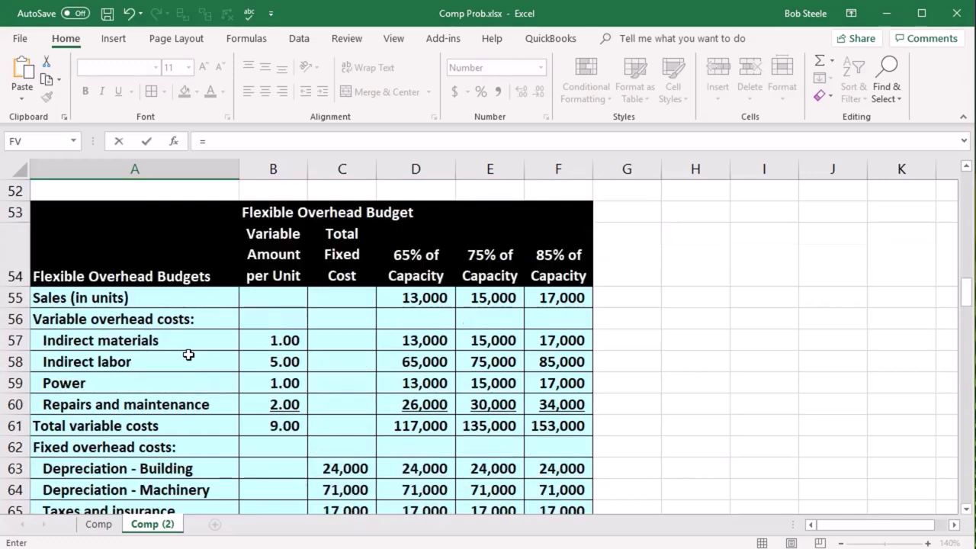
pyautogui.scroll(5, 188, 354)
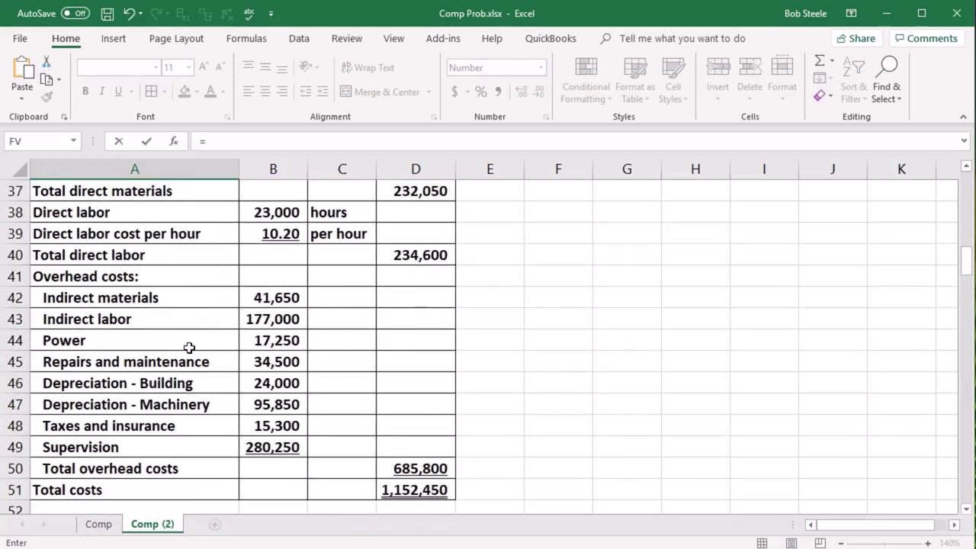
pyautogui.scroll(1, 188, 348)
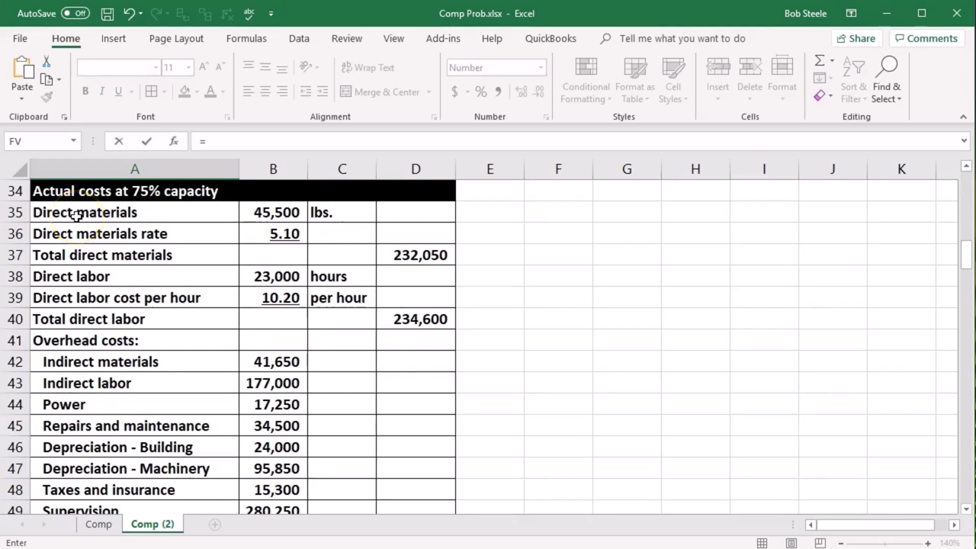
pyautogui.click(259, 213)
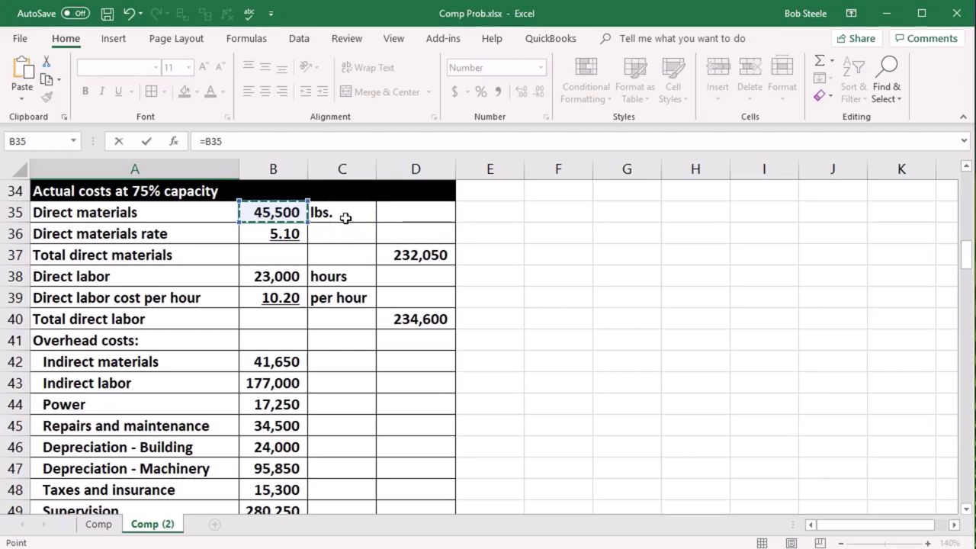
pyautogui.press('Return')
# - Link the actual price in C73 to the direct materials rate in the actual costs table with =B36
pyautogui.scroll(-1, 366, 328)
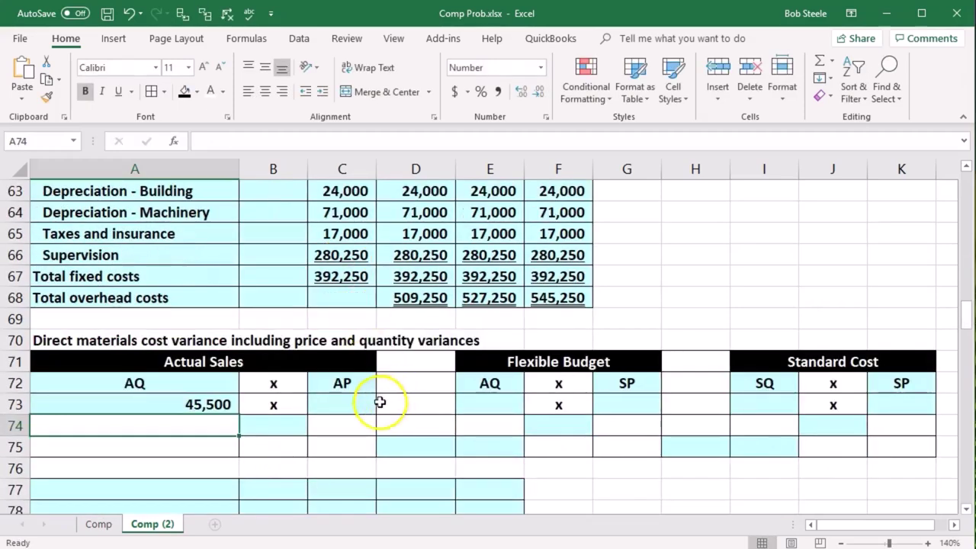
pyautogui.click(349, 408)
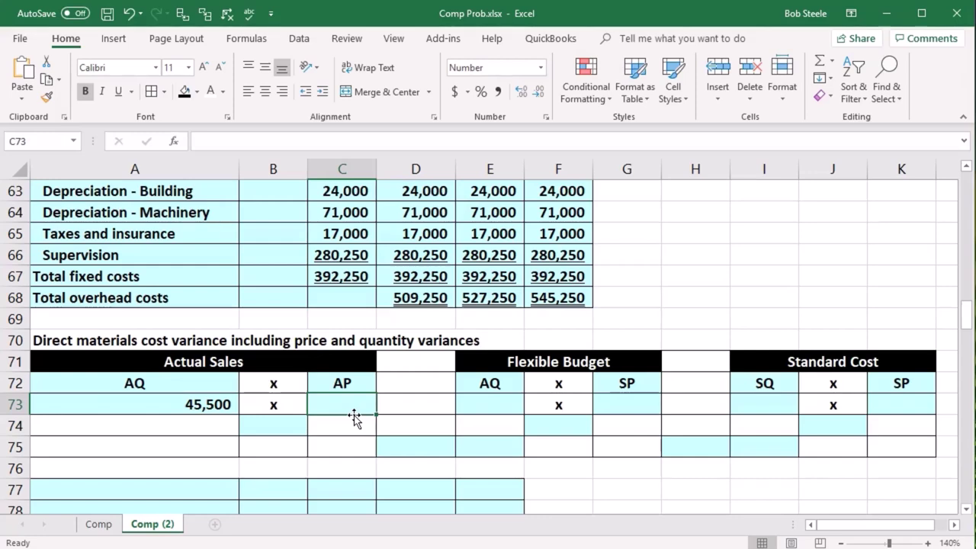
pyautogui.write('=')
pyautogui.scroll(3, 354, 416)
pyautogui.scroll(8, 354, 415)
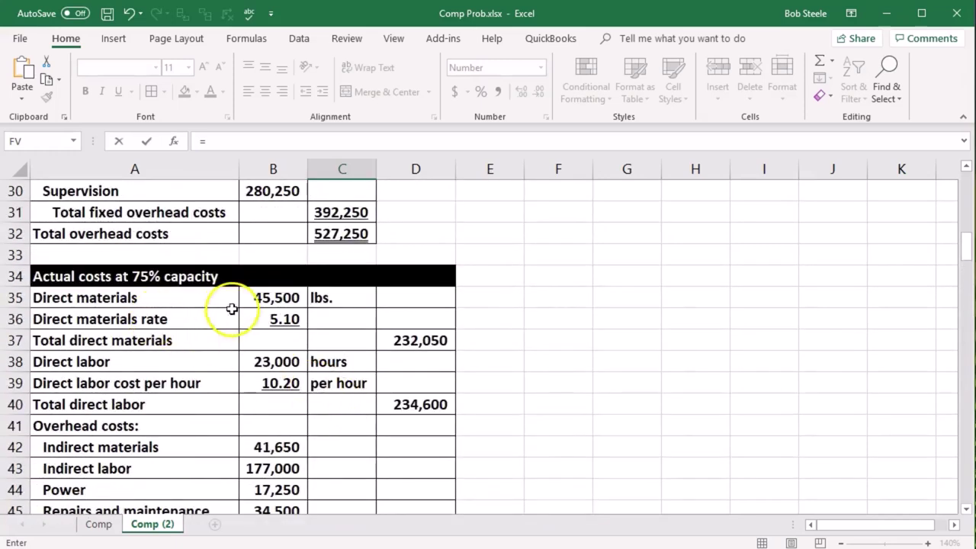
pyautogui.click(267, 327)
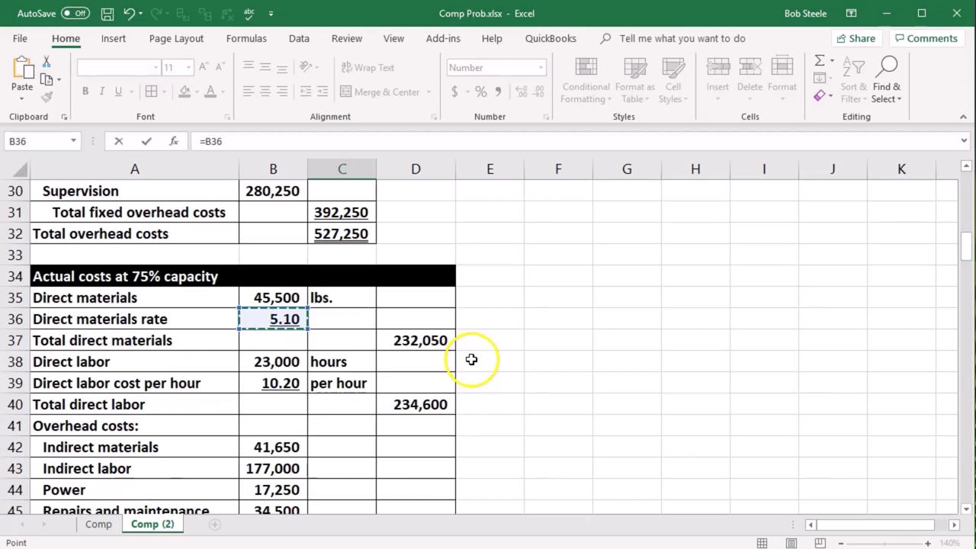
pyautogui.scroll(-1, 472, 359)
pyautogui.press('Return')
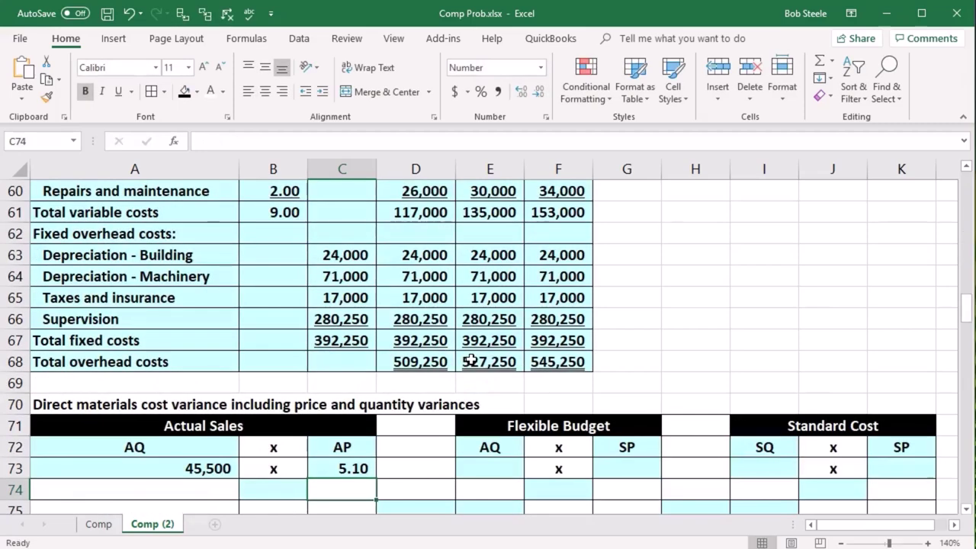
# - Calculate the total actual direct materials cost in B74 with =A73*C73
pyautogui.scroll(-1, 471, 359)
pyautogui.click(274, 418)
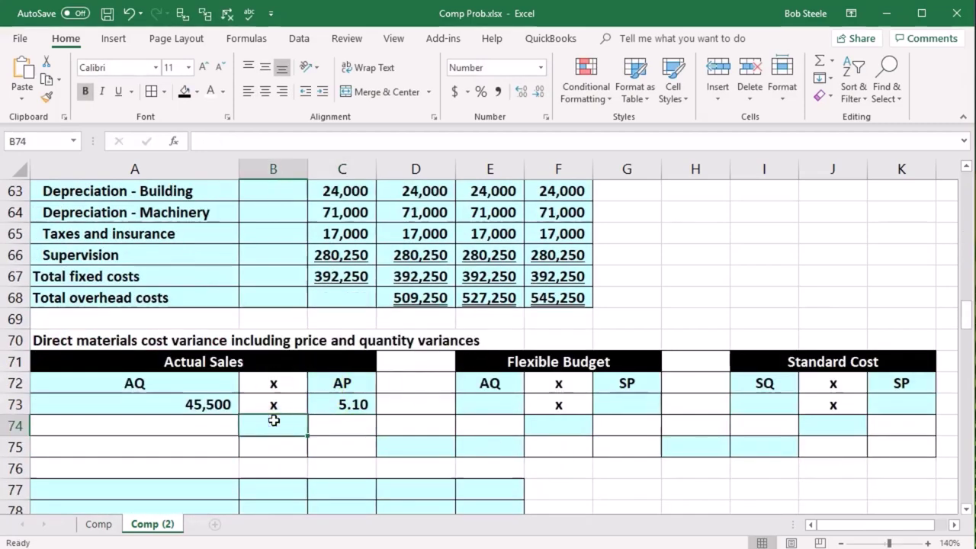
pyautogui.write('=')
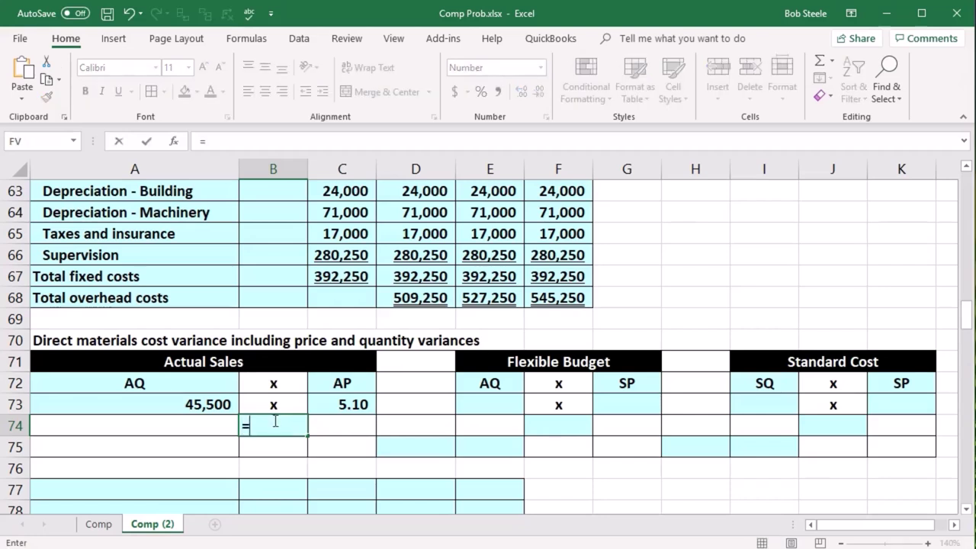
pyautogui.click(181, 401)
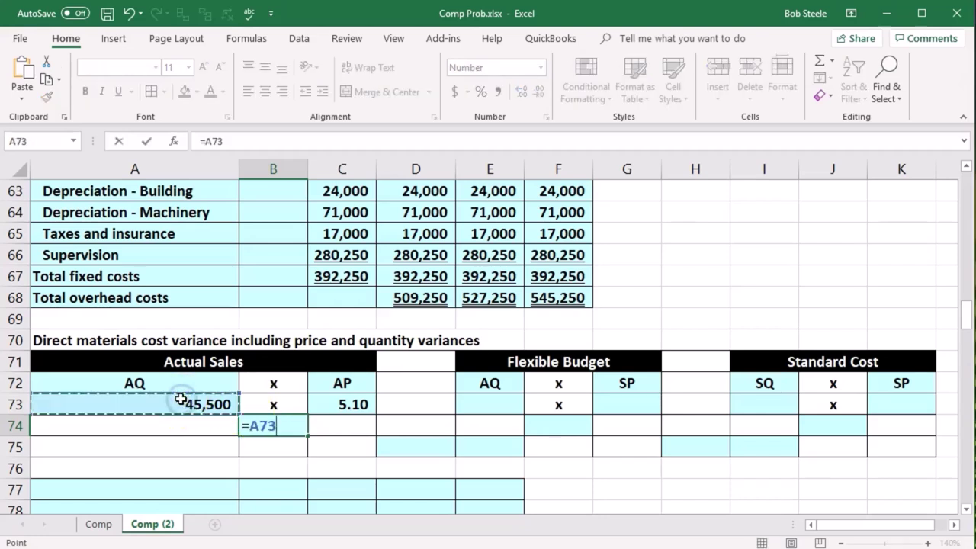
pyautogui.write('*')
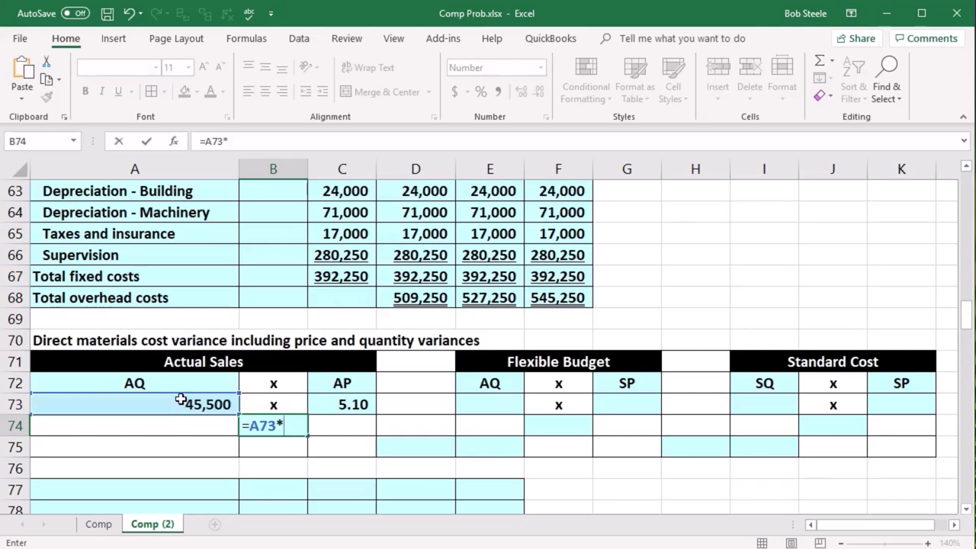
pyautogui.click(334, 406)
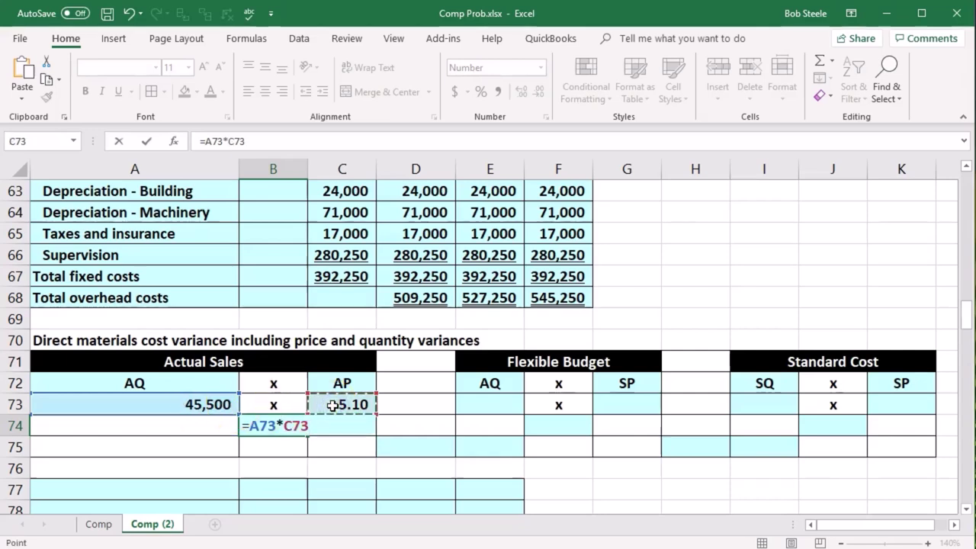
pyautogui.press('Return')
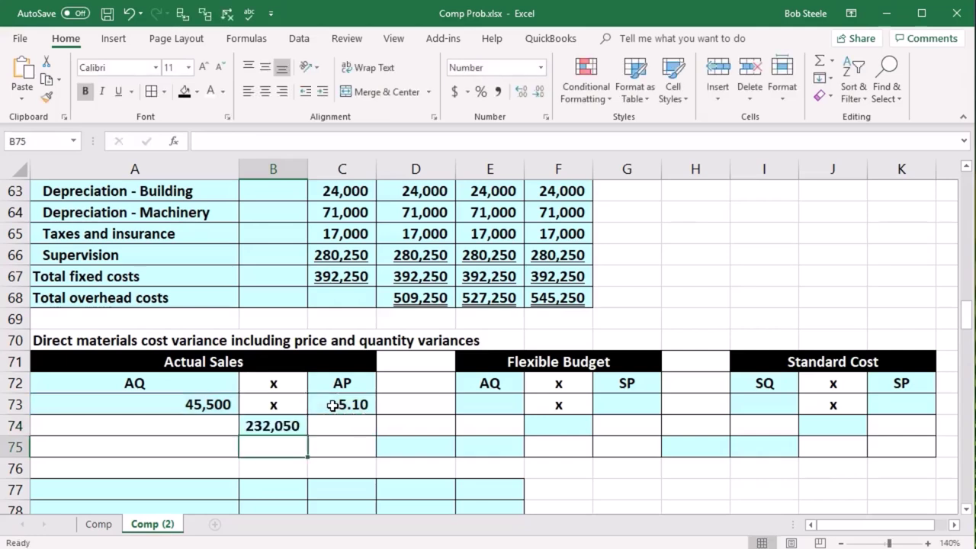
pyautogui.click(273, 424)
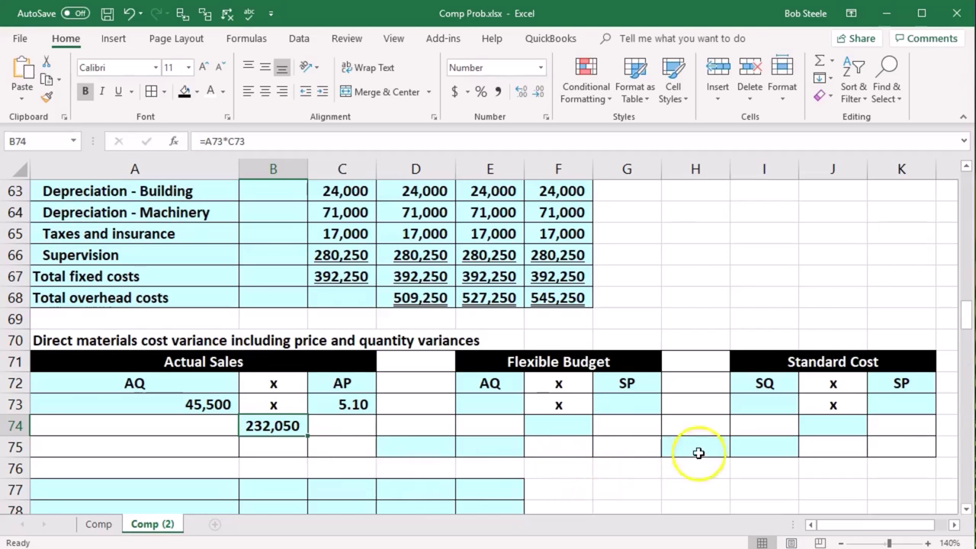
# - Examine the direct materials quantity and cost in the Standard Costs table, plus the capacity in units and expected volume
pyautogui.click(749, 407)
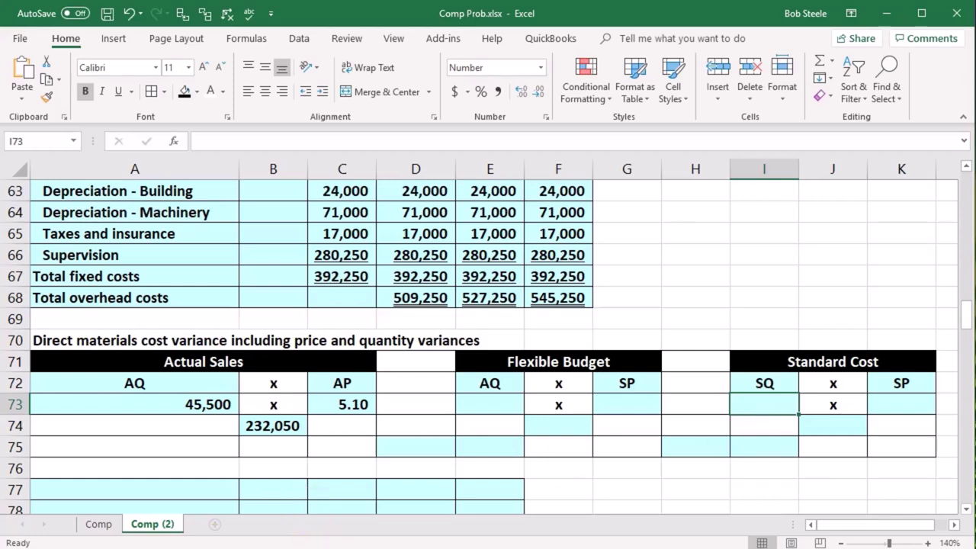
pyautogui.click(758, 382)
pyautogui.scroll(-1, 759, 382)
pyautogui.scroll(12, 751, 385)
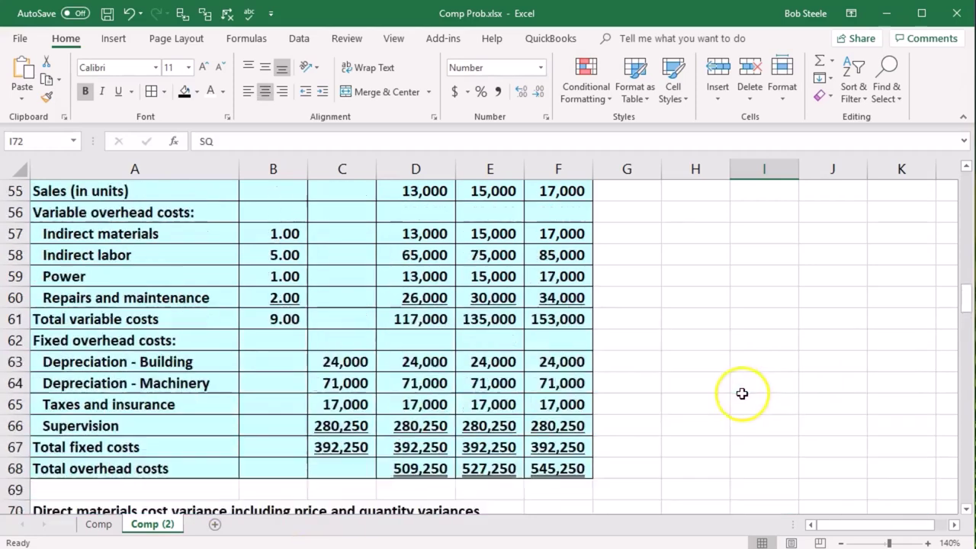
pyautogui.scroll(9, 730, 416)
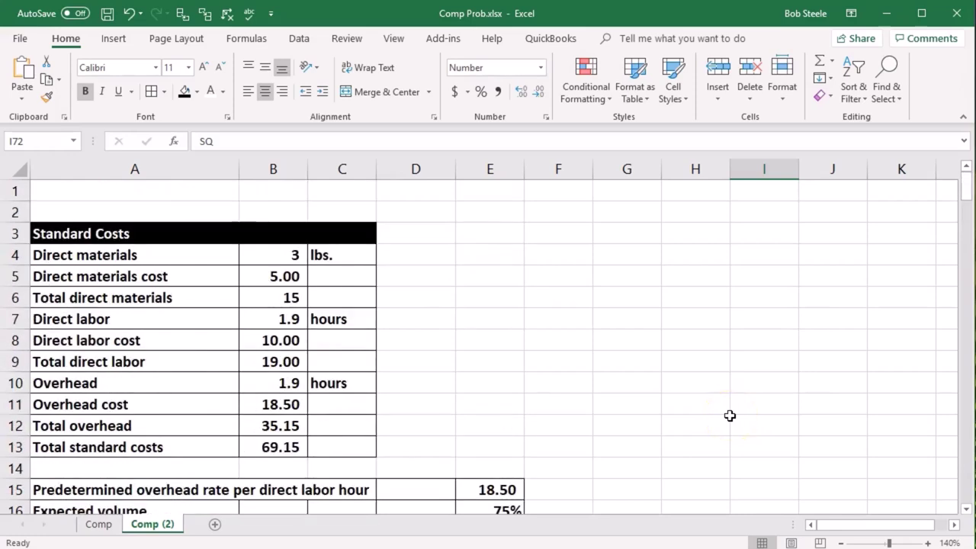
pyautogui.click(89, 239)
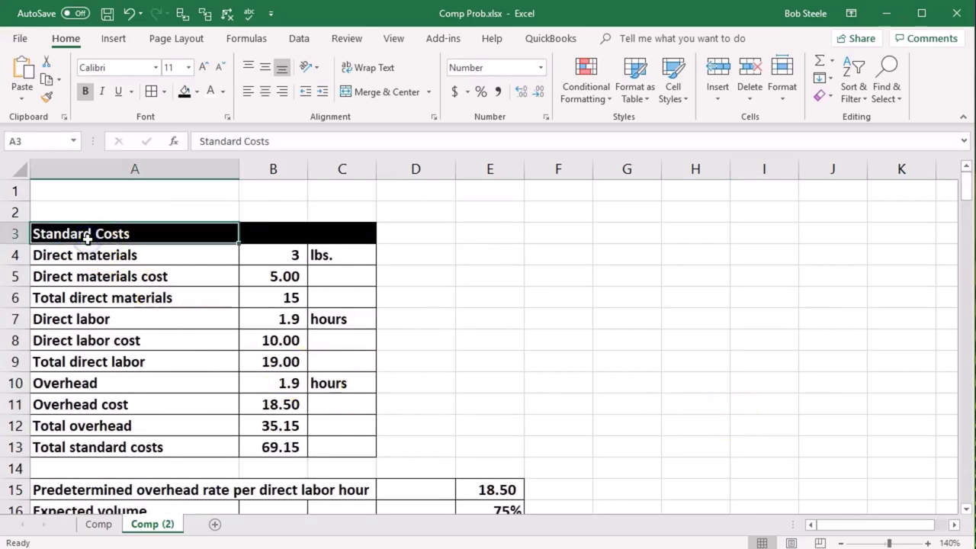
pyautogui.click(258, 253)
pyautogui.click(259, 277)
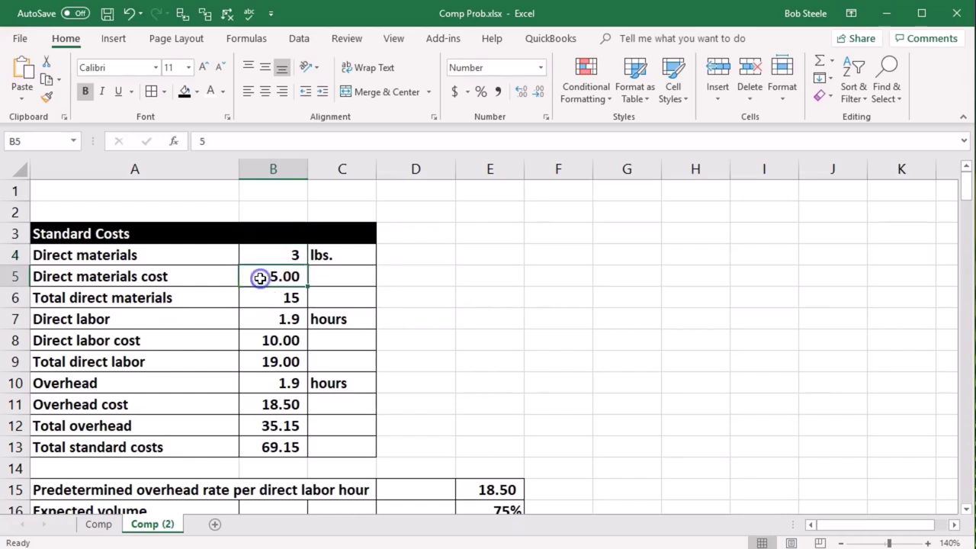
pyautogui.click(262, 254)
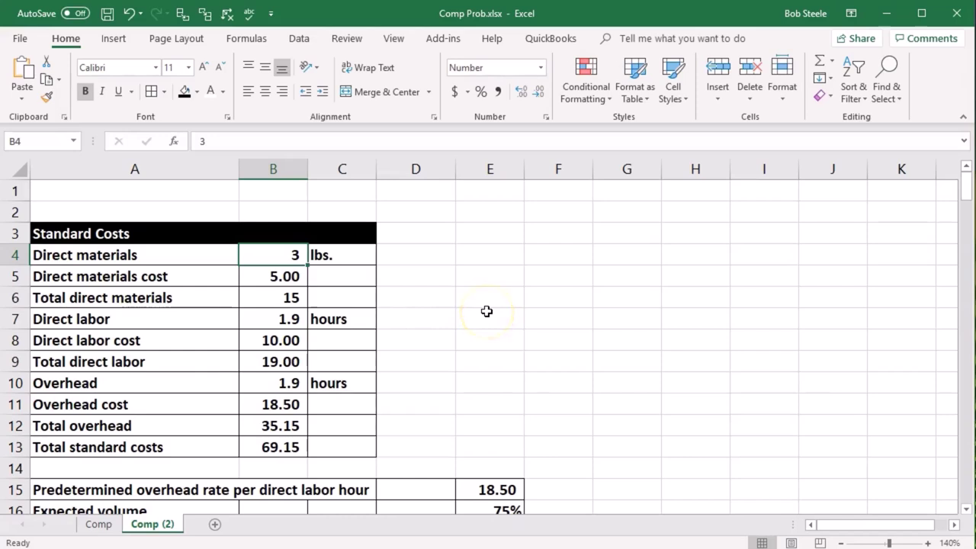
pyautogui.scroll(-1, 486, 311)
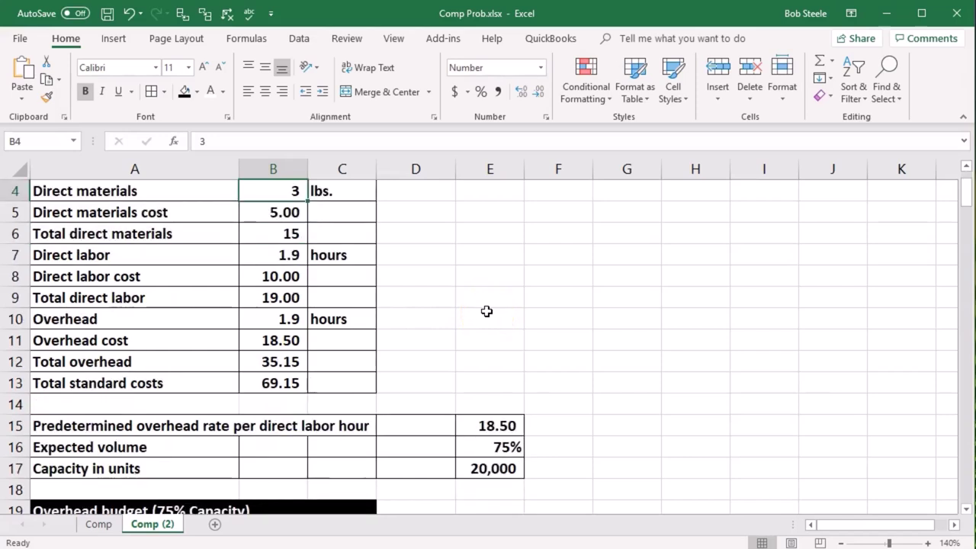
pyautogui.click(493, 467)
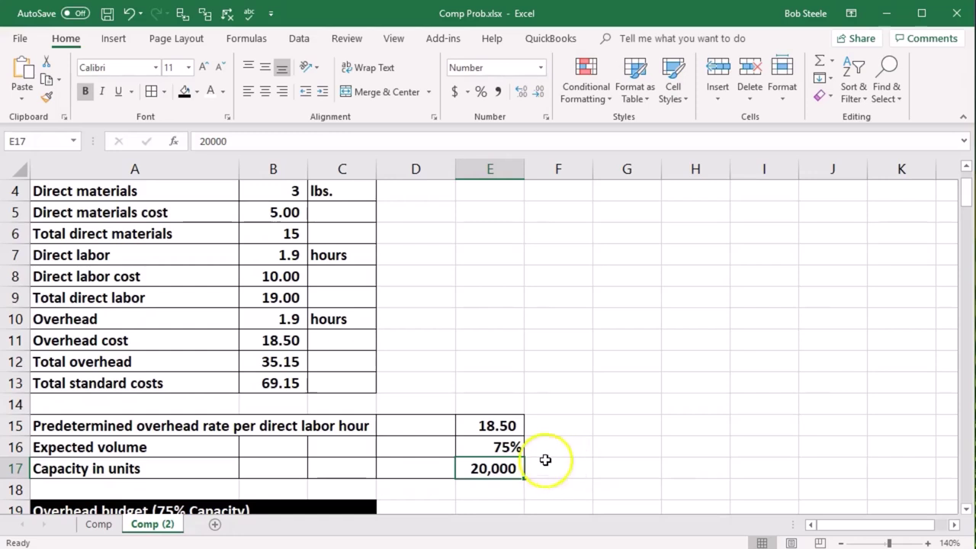
pyautogui.click(518, 447)
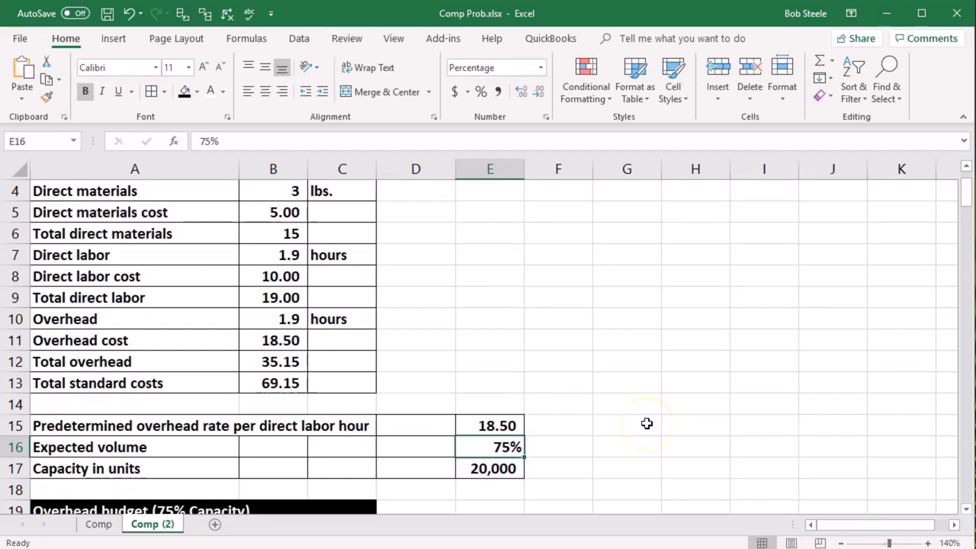
# - Work out the standard quantity in Calculator by multiplying 20,000 by .75 and by 3, and close Calculator
pyautogui.press('XF86Calculator')
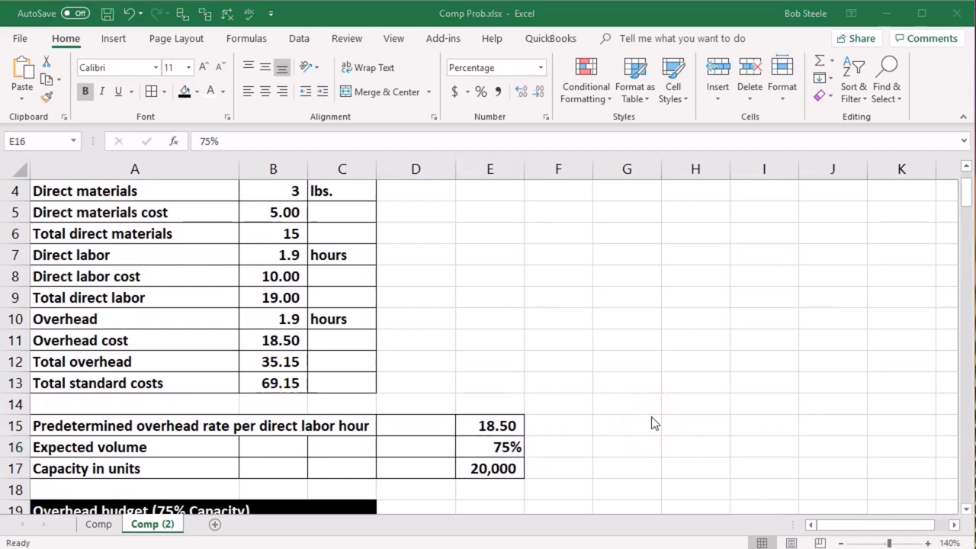
pyautogui.write('200000')
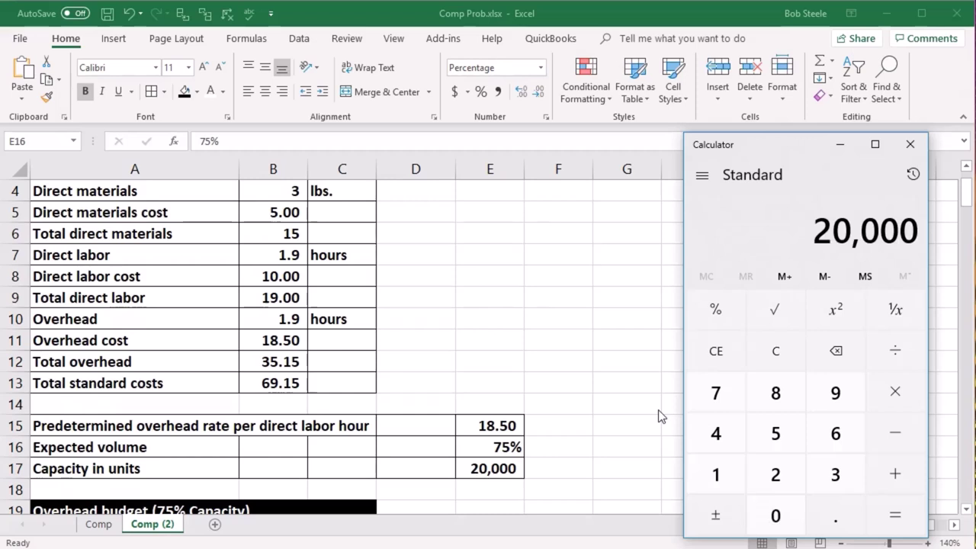
pyautogui.press('*')
pyautogui.write('.75')
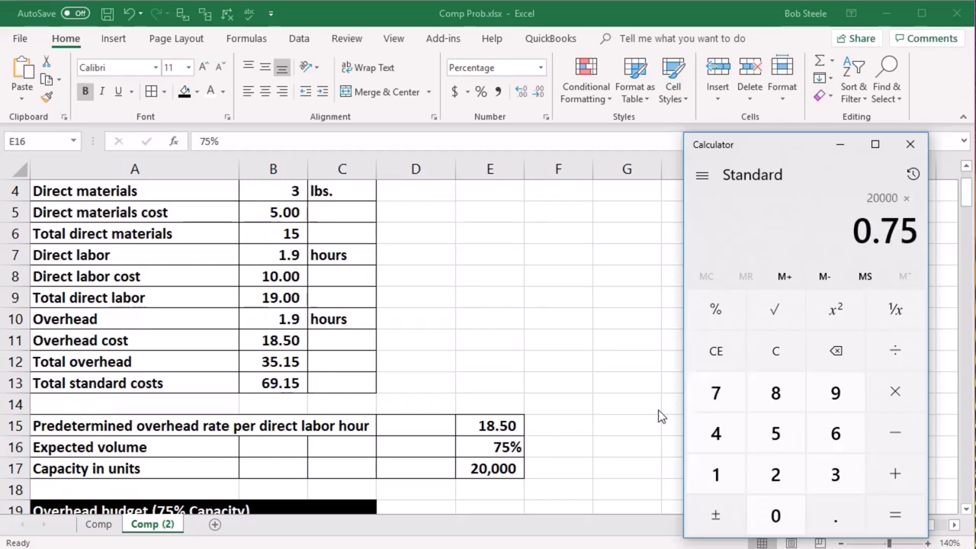
pyautogui.press('Return')
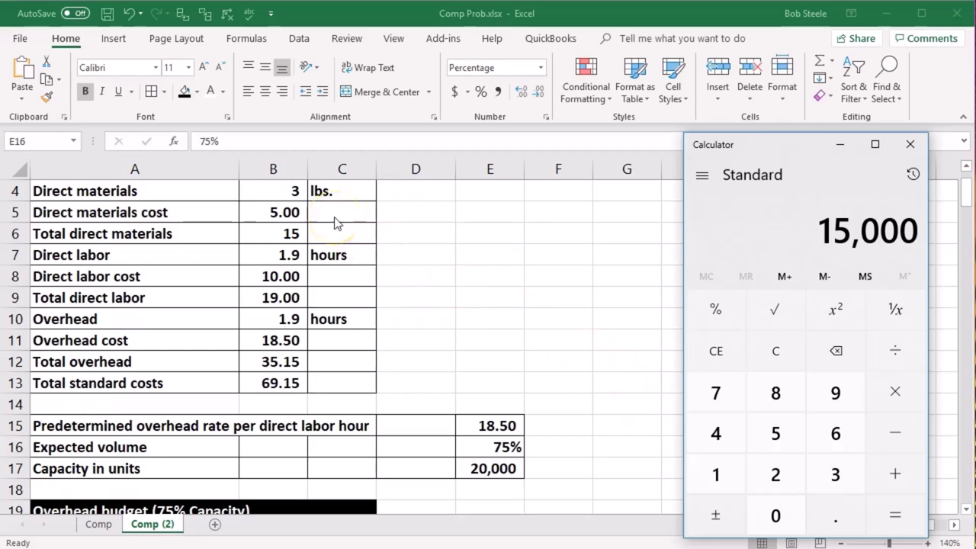
pyautogui.click(879, 395)
pyautogui.write('3')
pyautogui.press('Return')
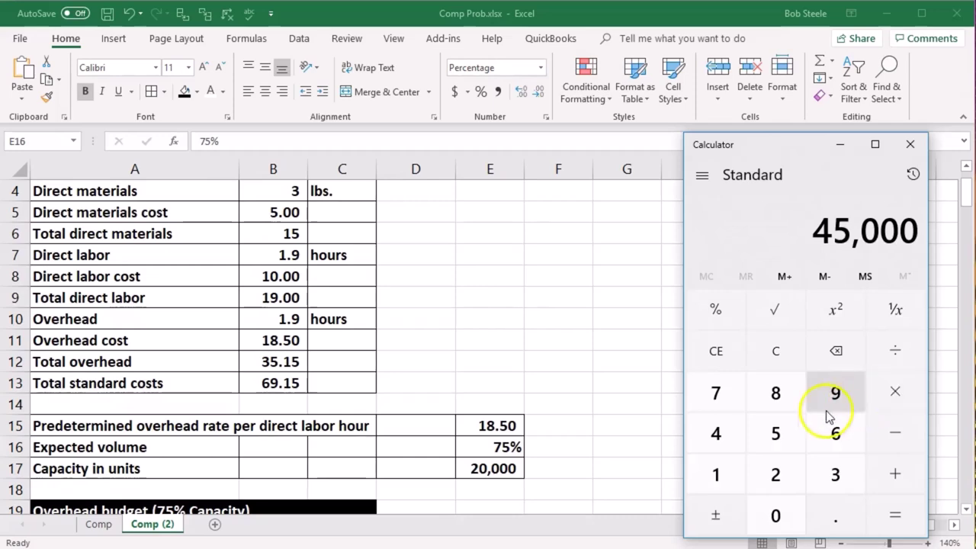
pyautogui.click(910, 144)
# - Calculate the standard quantity in I73 from the standard pounds, capacity in units and expected volume with =B4*E17*E16
pyautogui.scroll(-12, 862, 320)
pyautogui.scroll(-9, 856, 345)
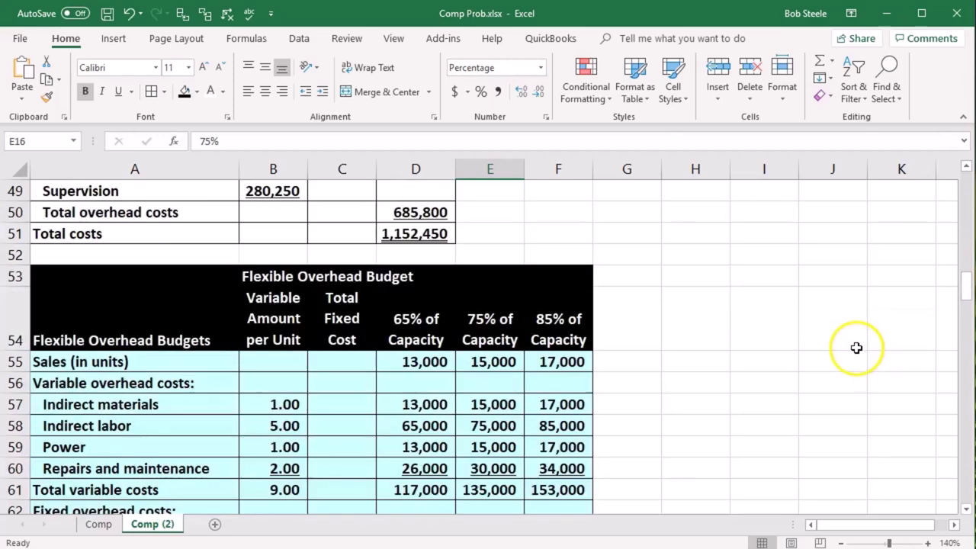
pyautogui.click(778, 320)
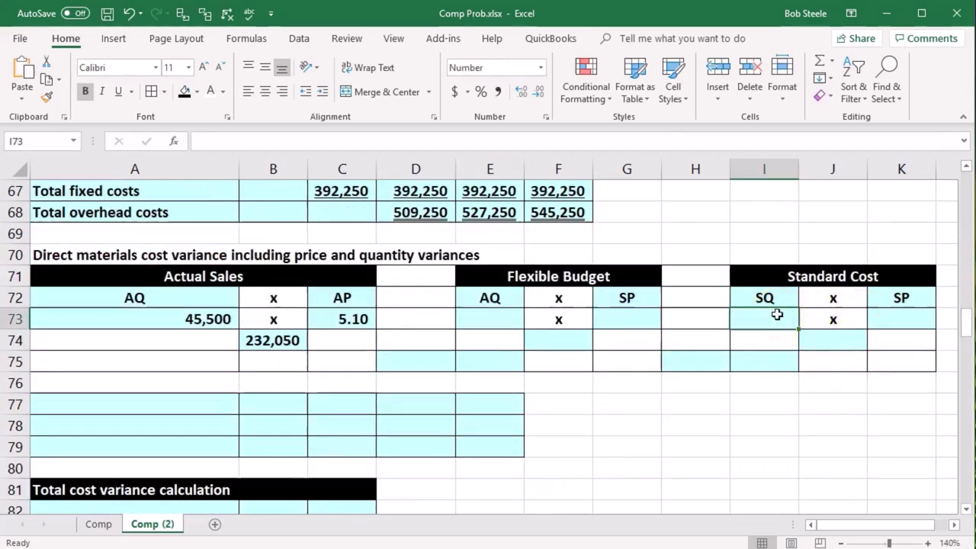
pyautogui.write('=')
pyautogui.scroll(15, 568, 381)
pyautogui.scroll(7, 568, 381)
pyautogui.click(297, 263)
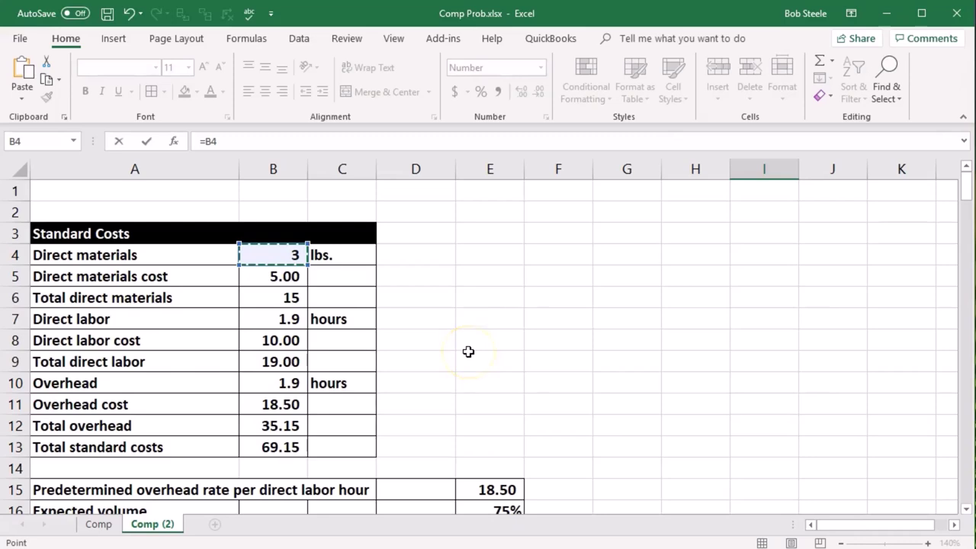
pyautogui.write('*')
pyautogui.scroll(-3, 473, 354)
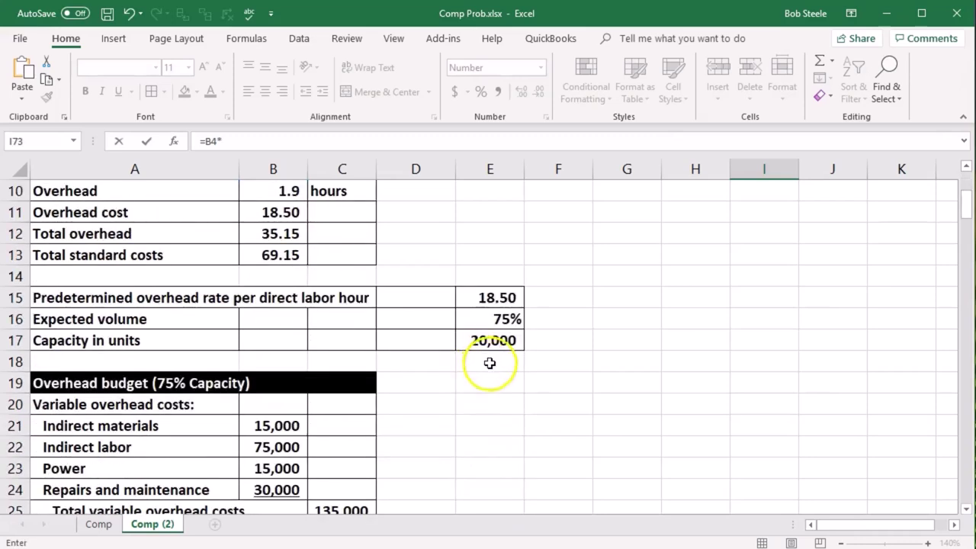
pyautogui.click(489, 343)
pyautogui.write('*')
pyautogui.click(510, 321)
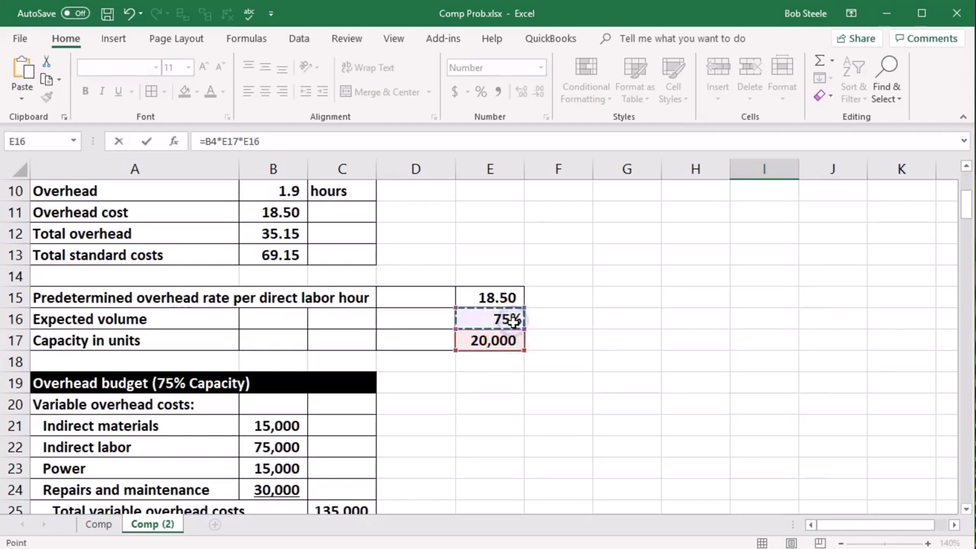
pyautogui.click(224, 159)
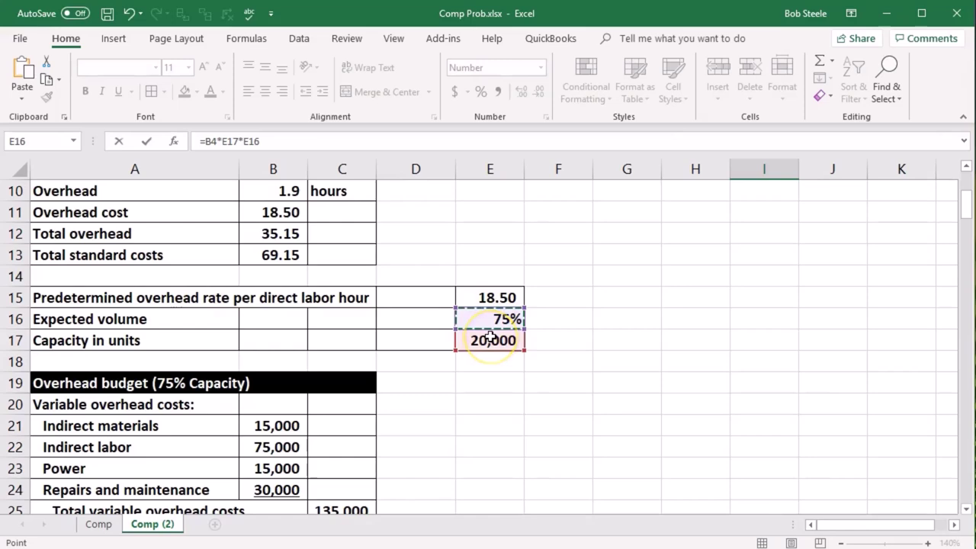
pyautogui.scroll(3, 490, 338)
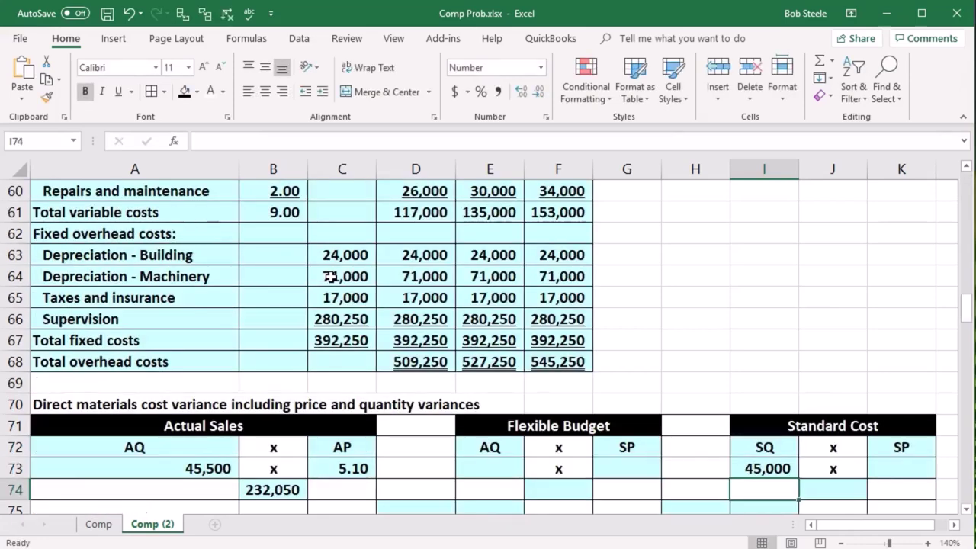
# - Link the standard price in K73 to the direct materials cost in the Standard Costs table with =B5
pyautogui.scroll(-1, 724, 422)
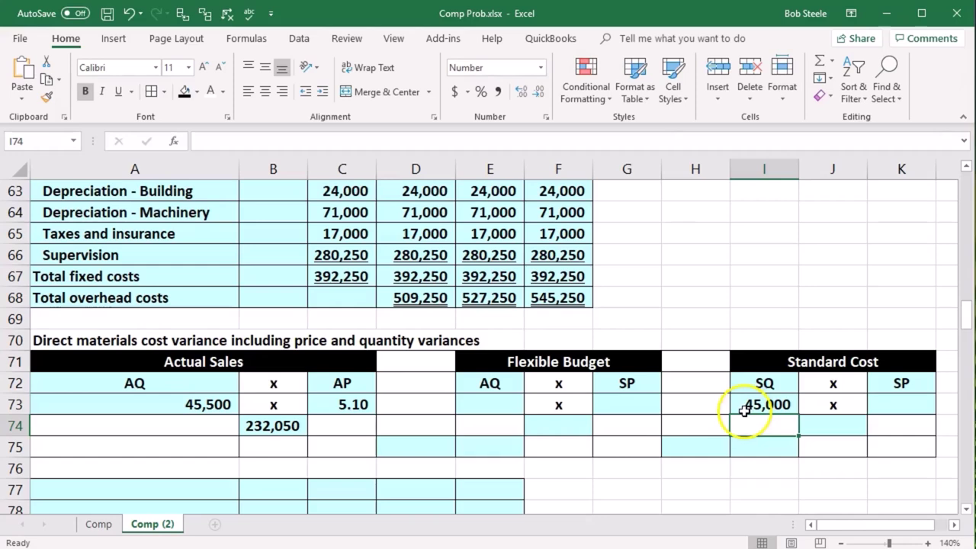
pyautogui.click(896, 399)
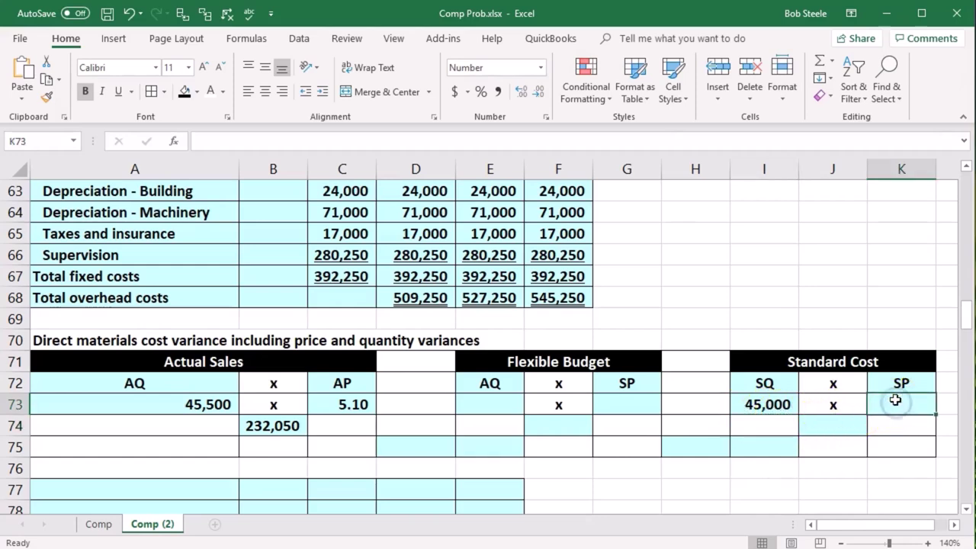
pyautogui.write('=')
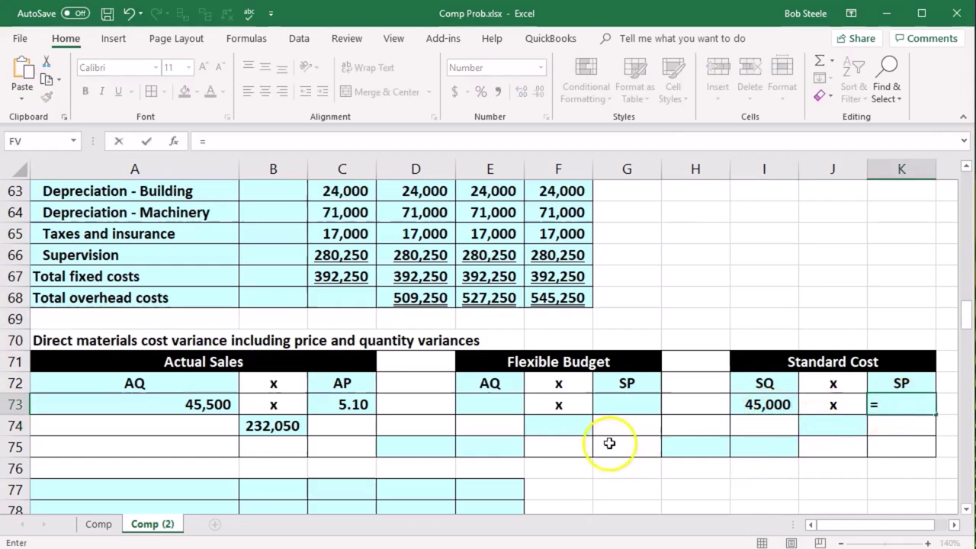
pyautogui.scroll(10, 612, 443)
pyautogui.scroll(11, 615, 444)
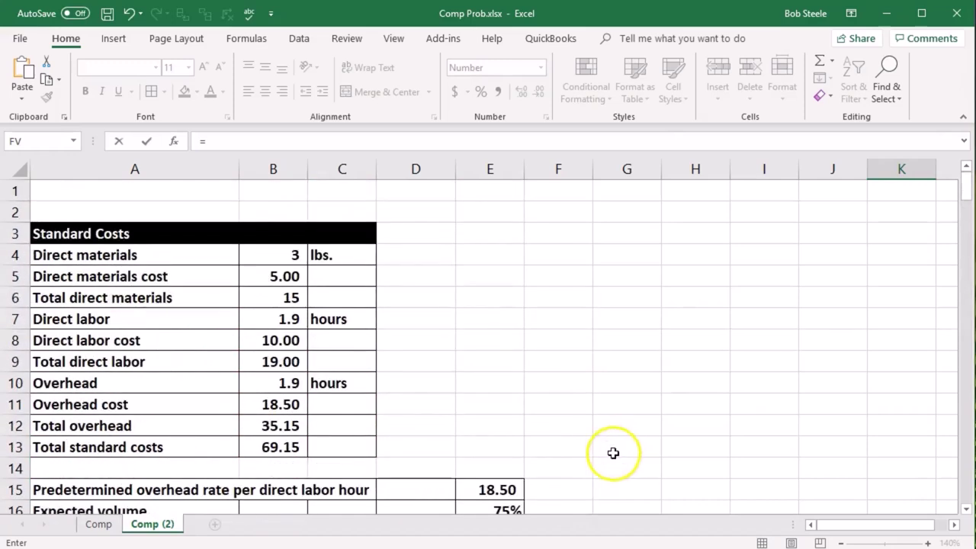
pyautogui.click(281, 277)
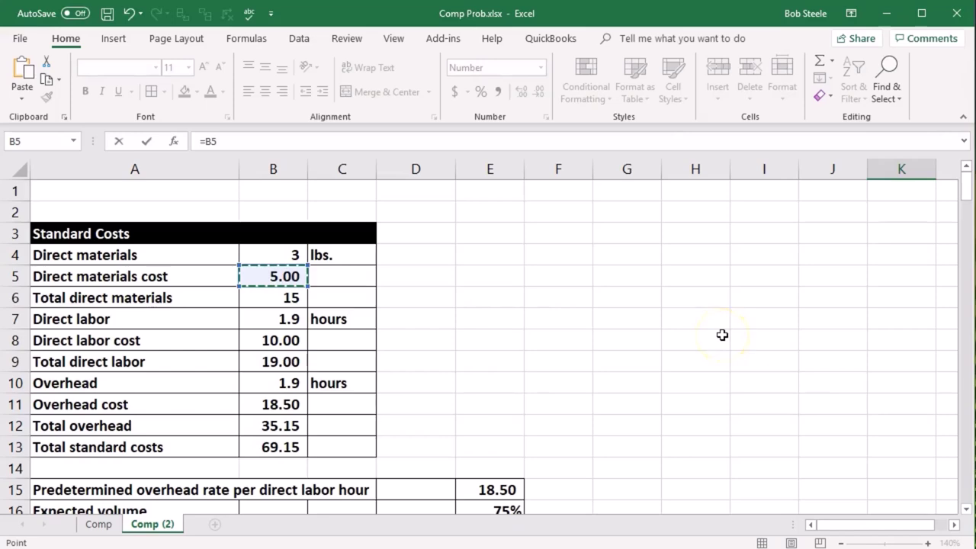
pyautogui.press('Return')
pyautogui.scroll(-1, 722, 335)
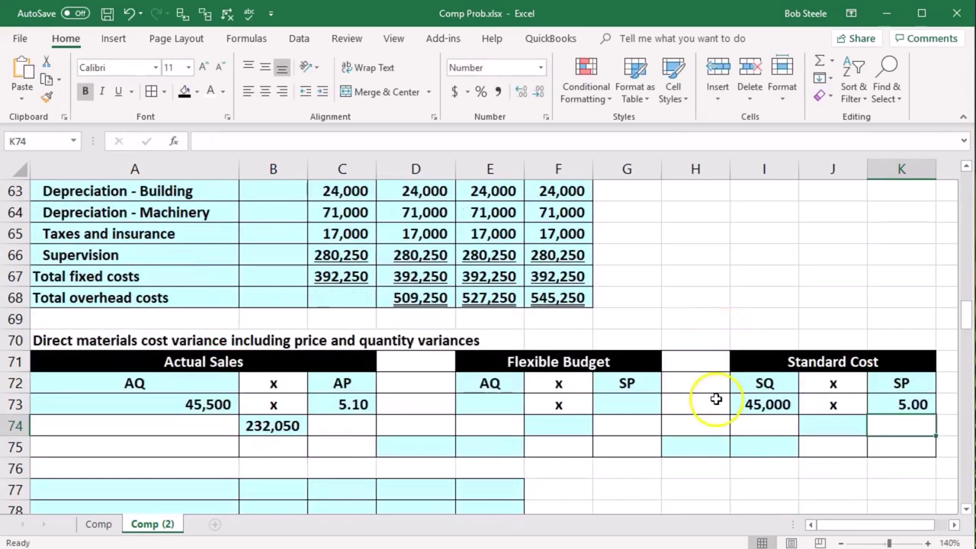
# - Calculate the total standard direct materials cost in J74 by multiplying standard quantity by standard price with =I73*K73
pyautogui.click(198, 404)
pyautogui.click(762, 402)
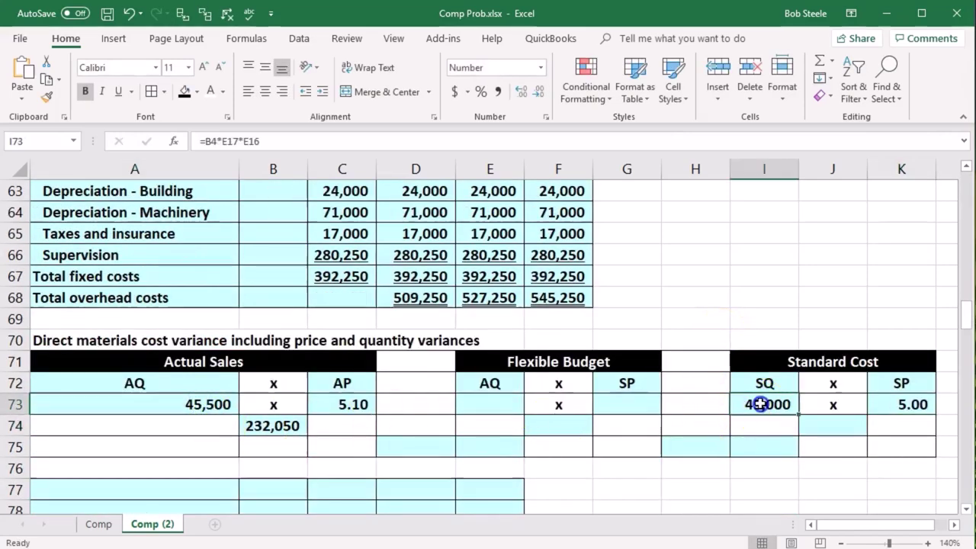
pyautogui.click(339, 404)
pyautogui.click(887, 404)
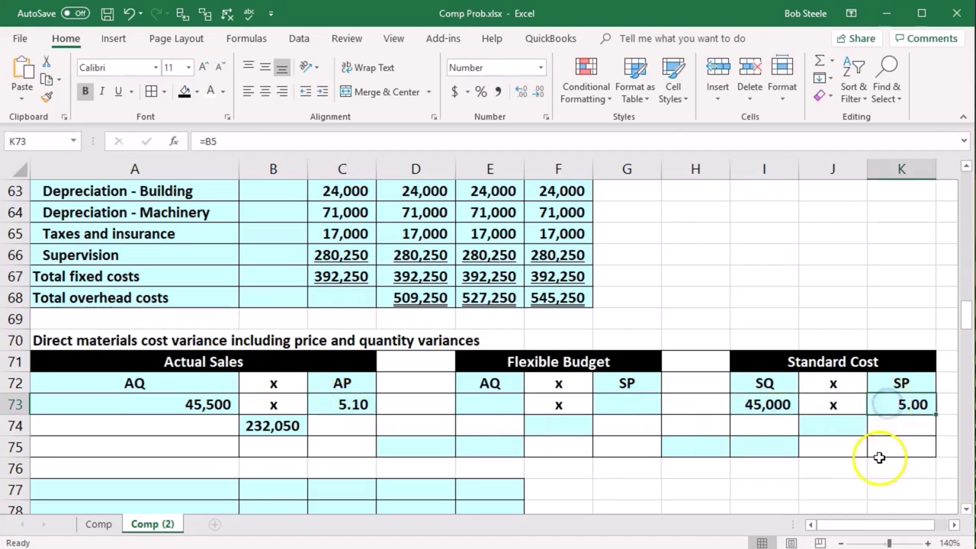
pyautogui.click(848, 428)
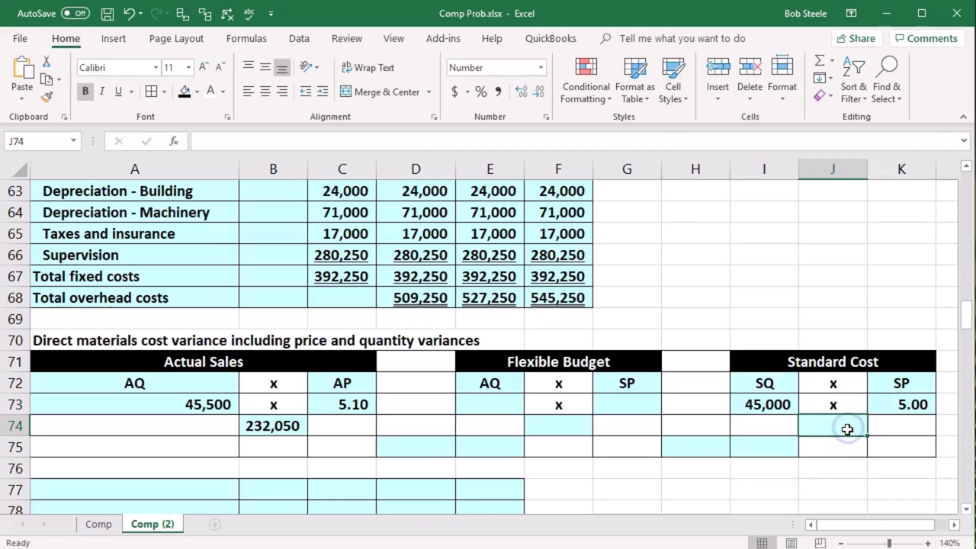
pyautogui.write('=')
pyautogui.click(780, 405)
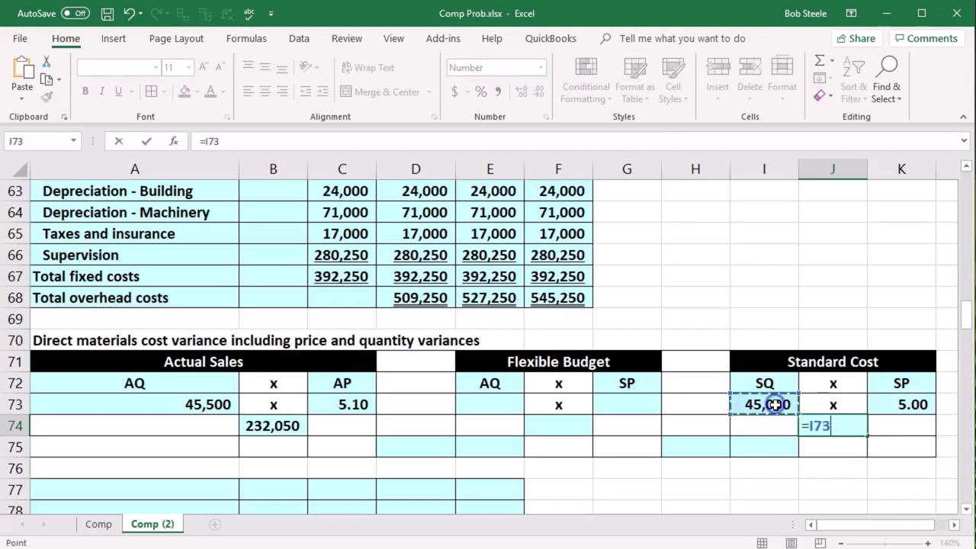
pyautogui.write('*')
pyautogui.click(877, 401)
pyautogui.press('Return')
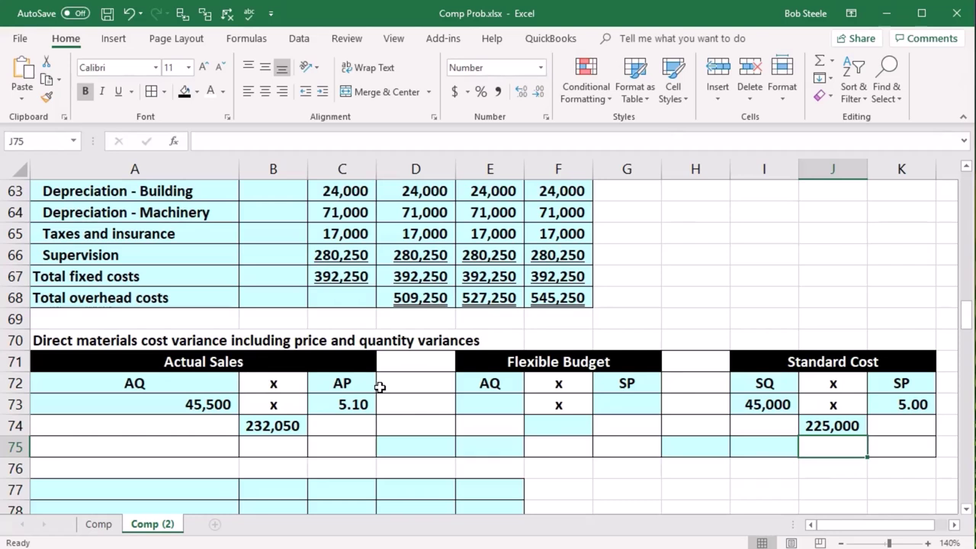
# - Link the flexible budget's actual quantity in E73 to the actual quantity in A73 with =A73
pyautogui.click(491, 409)
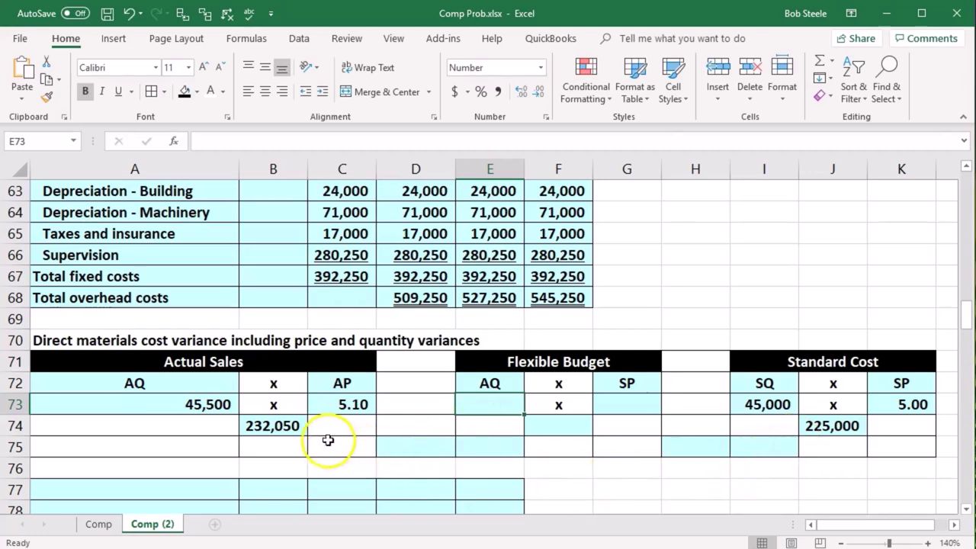
pyautogui.click(805, 428)
pyautogui.click(290, 428)
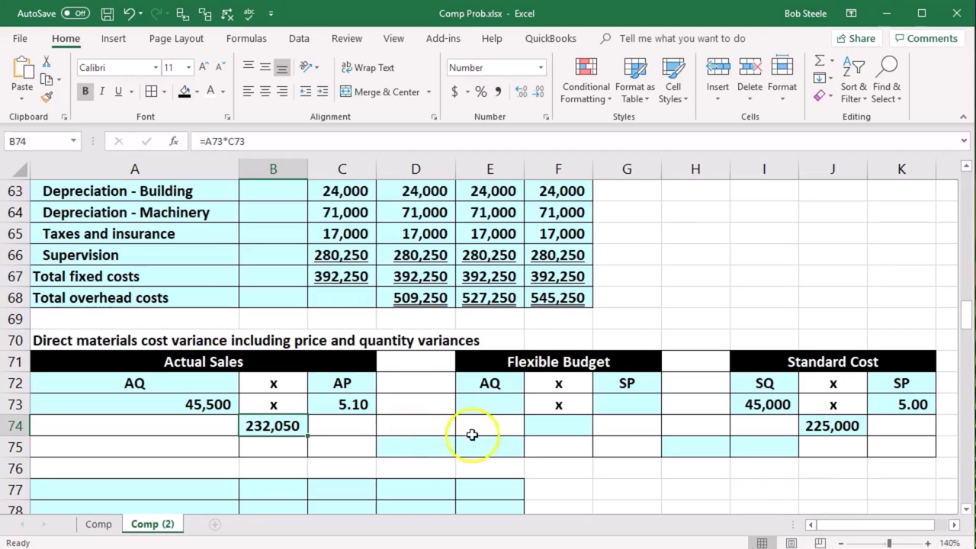
pyautogui.click(494, 406)
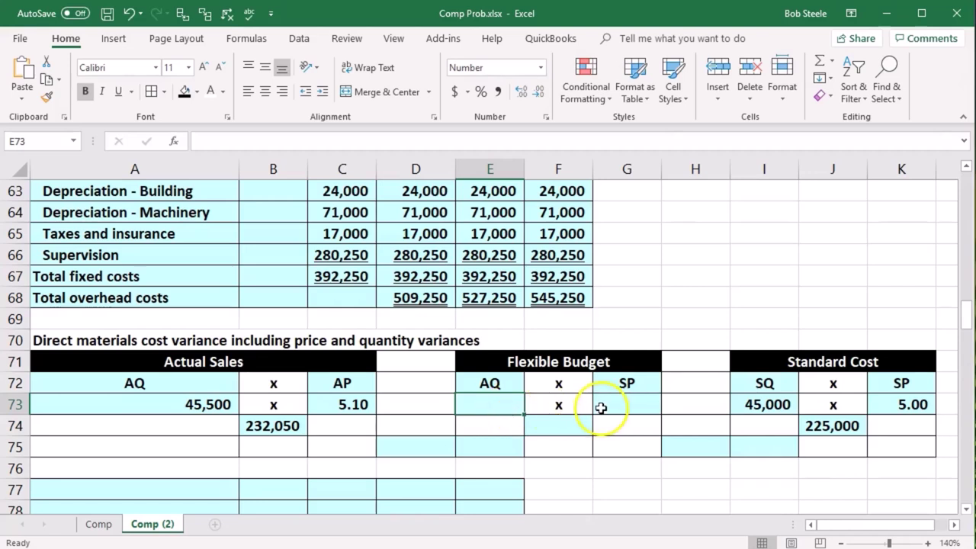
pyautogui.write('=')
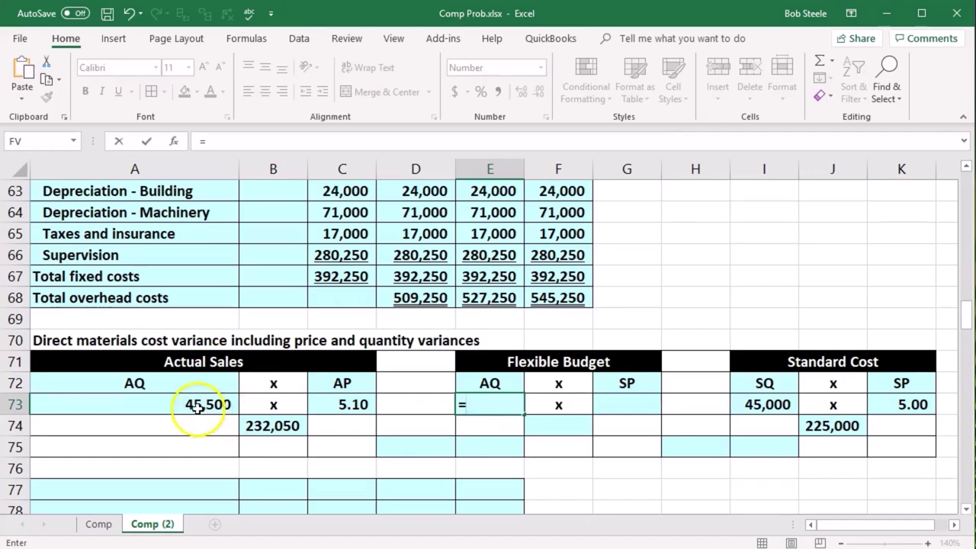
pyautogui.click(197, 408)
pyautogui.press('Return')
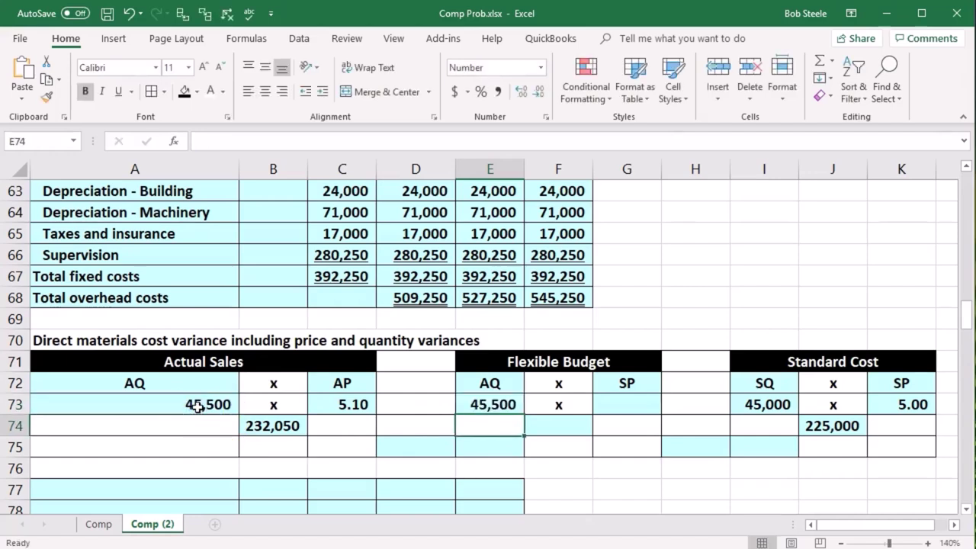
# - Link the flexible budget's standard price in G73 to the standard cost section's price with =K73
pyautogui.click(625, 403)
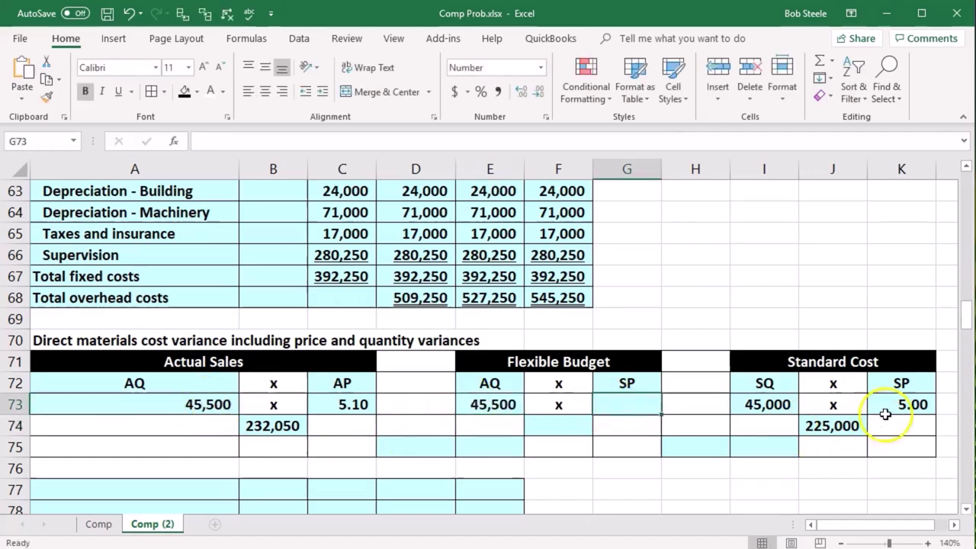
pyautogui.write('=')
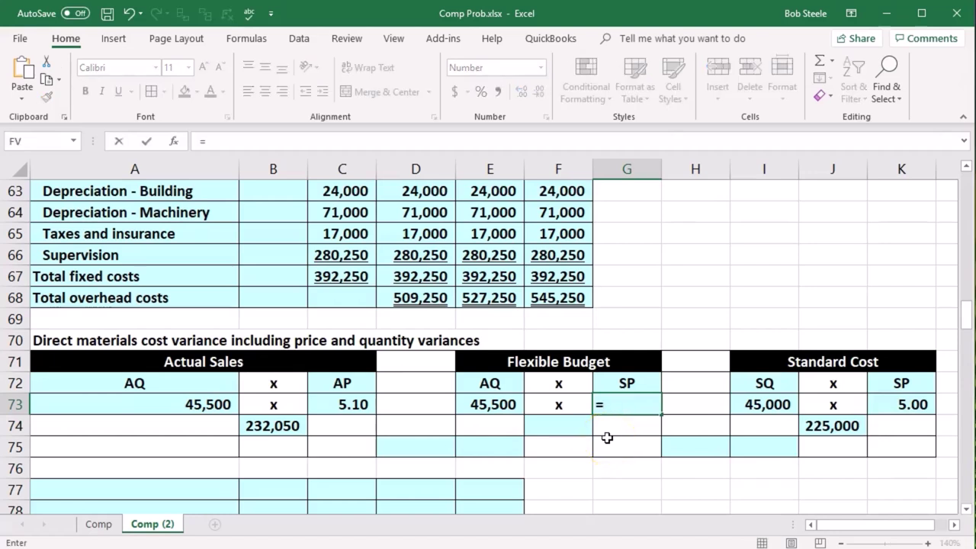
pyautogui.click(910, 401)
pyautogui.press('Return')
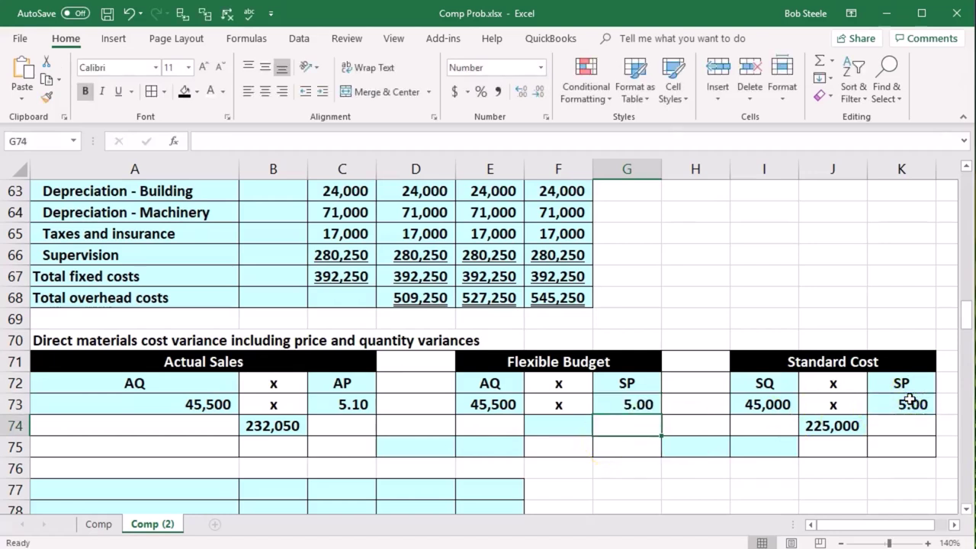
# - Calculate the flexible budget total in F74 by multiplying actual quantity by standard price with =E73*G73
pyautogui.click(550, 430)
pyautogui.write('=')
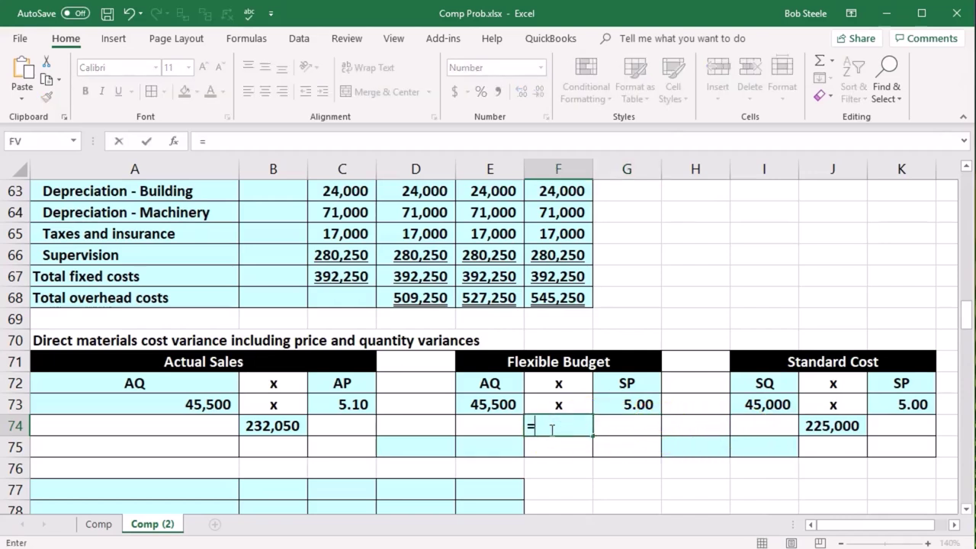
pyautogui.click(496, 405)
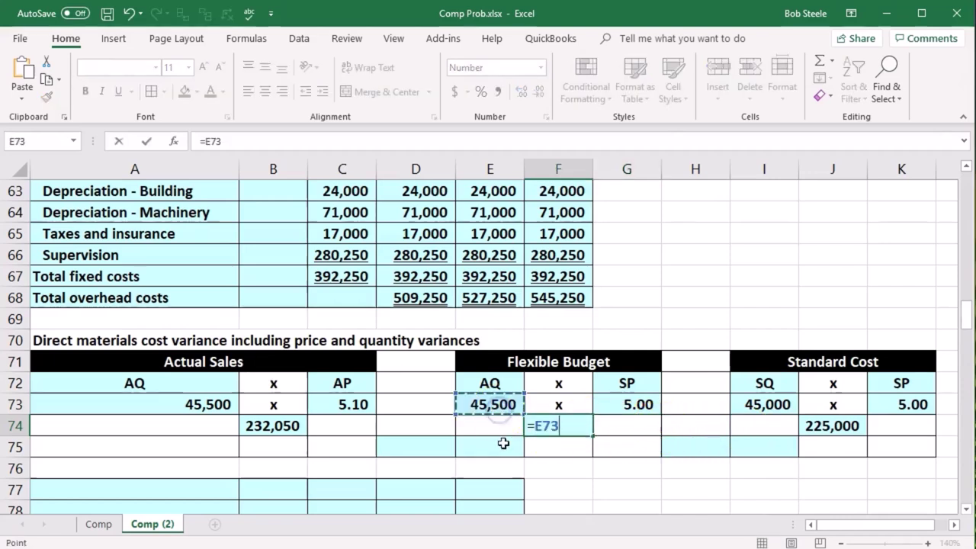
pyautogui.write('*')
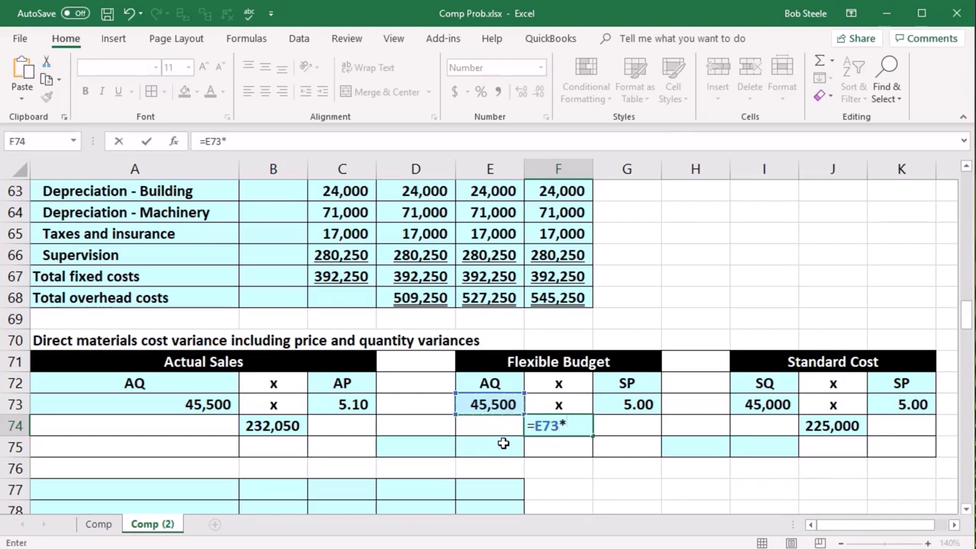
pyautogui.click(621, 404)
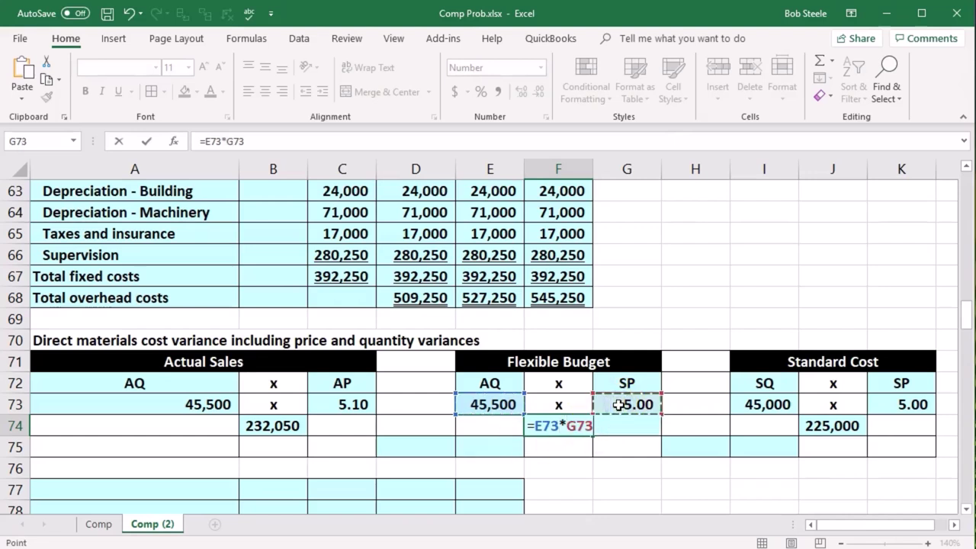
pyautogui.press('Return')
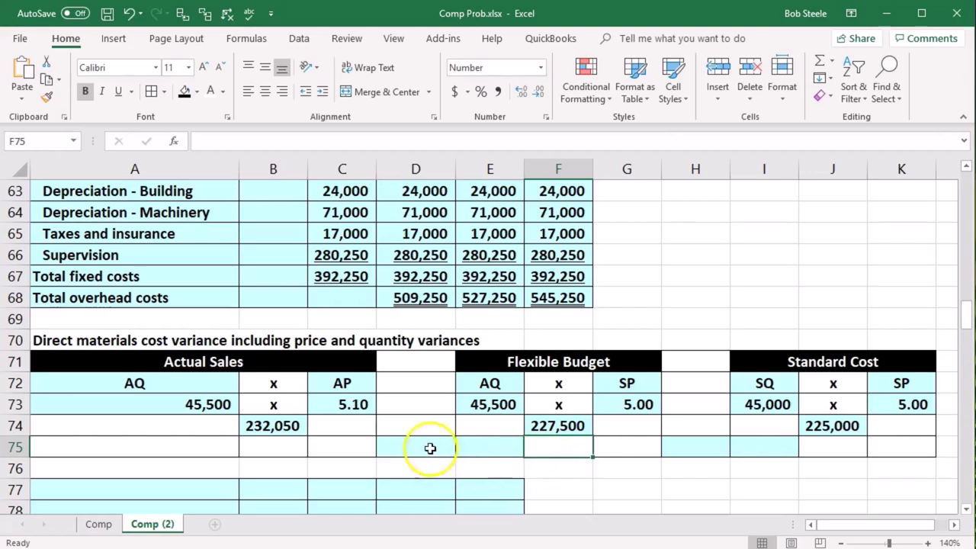
# - Calculate the direct materials price variance in D75 by subtracting the flexible budget total from the actual total with =B74-F74
pyautogui.click(419, 445)
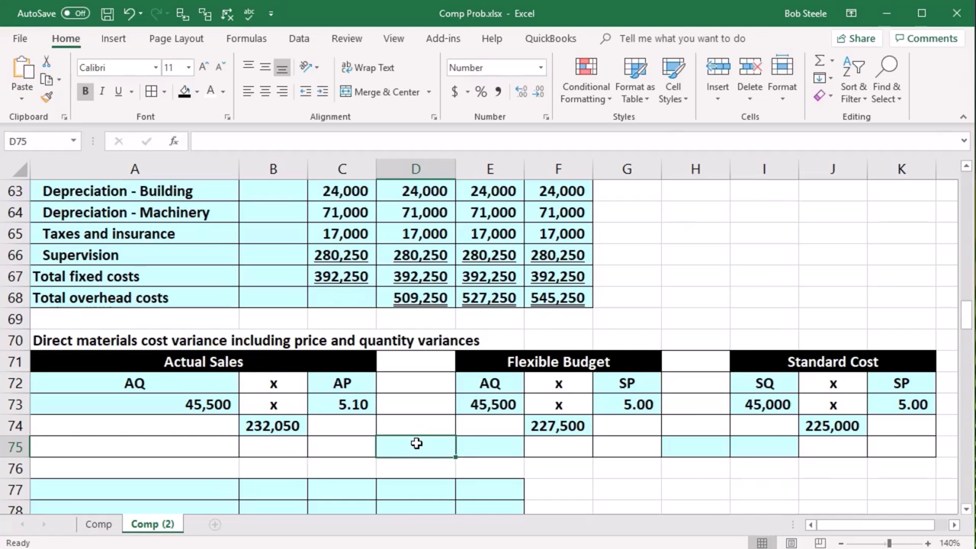
pyautogui.write('=')
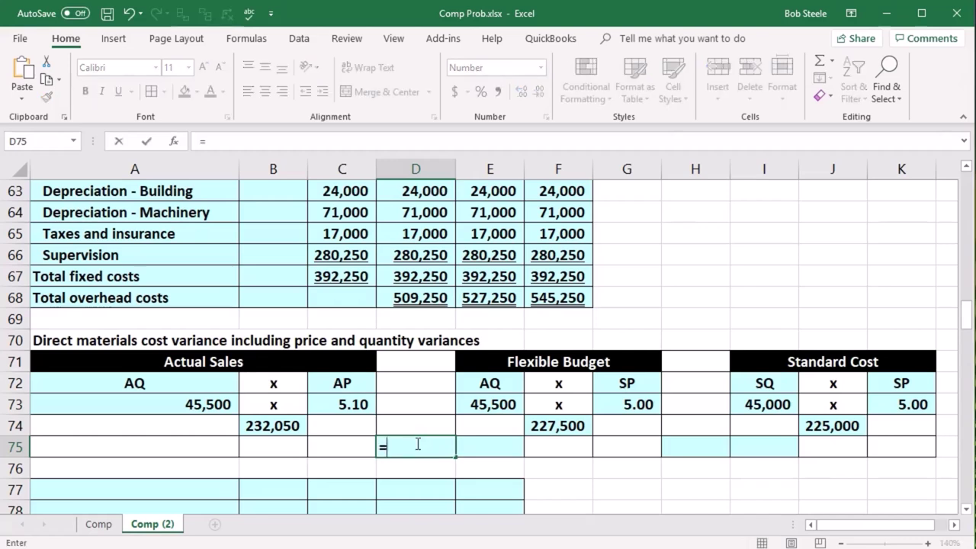
pyautogui.click(273, 426)
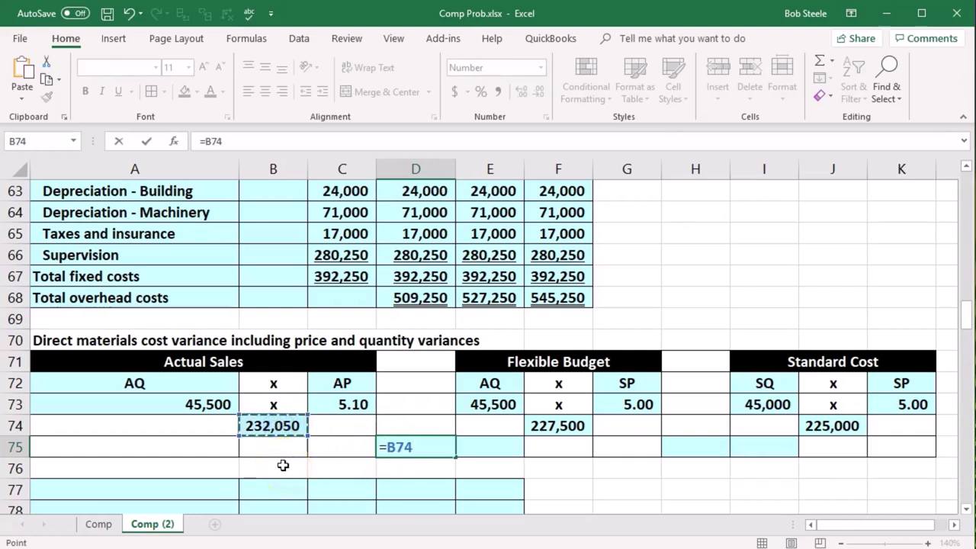
pyautogui.write('-')
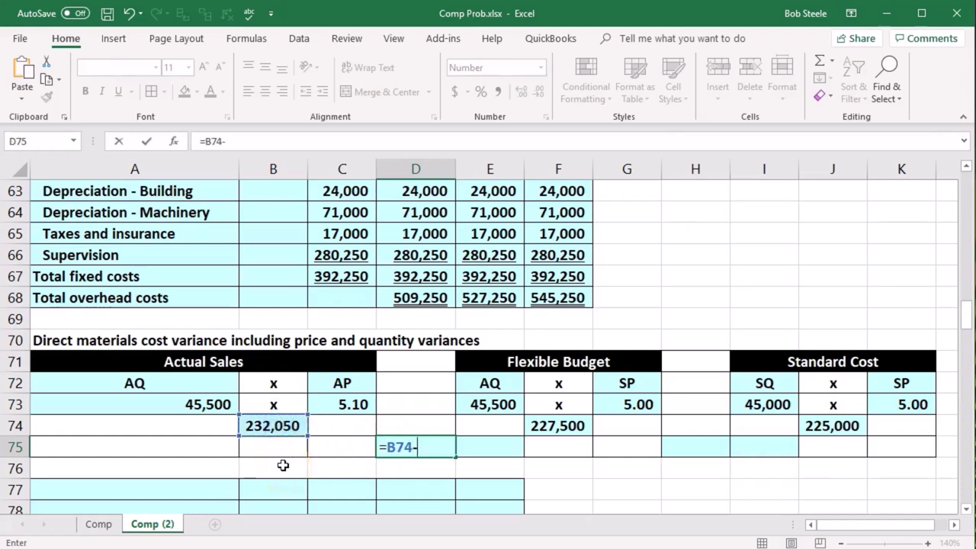
pyautogui.click(546, 429)
pyautogui.press('Return')
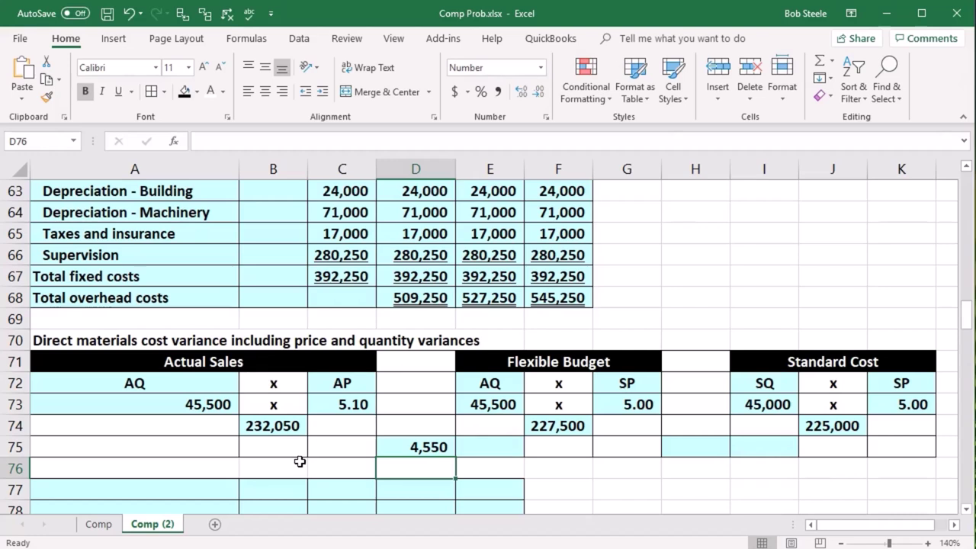
# - Compare the actual price in the Actual Sales section with the standard price in the Flexible Budget section
pyautogui.click(335, 386)
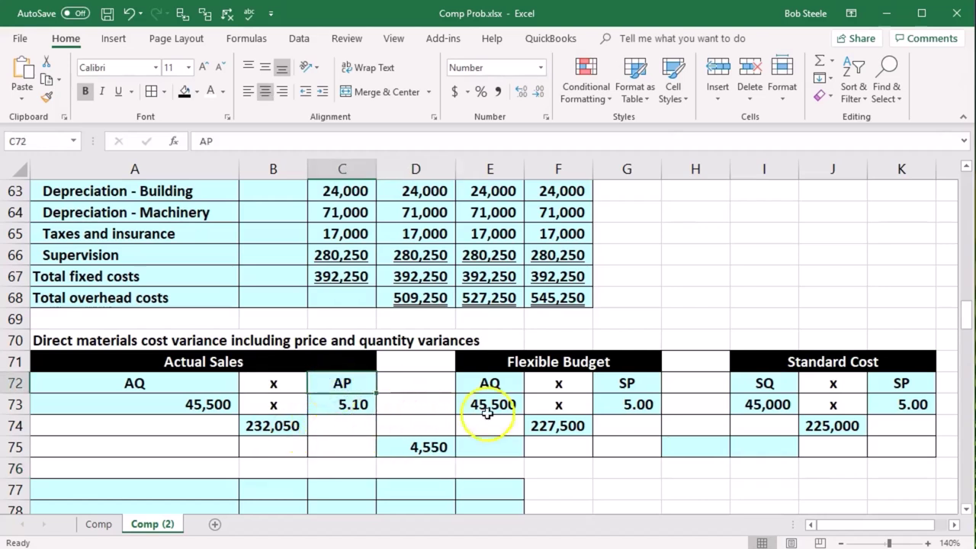
pyautogui.click(620, 386)
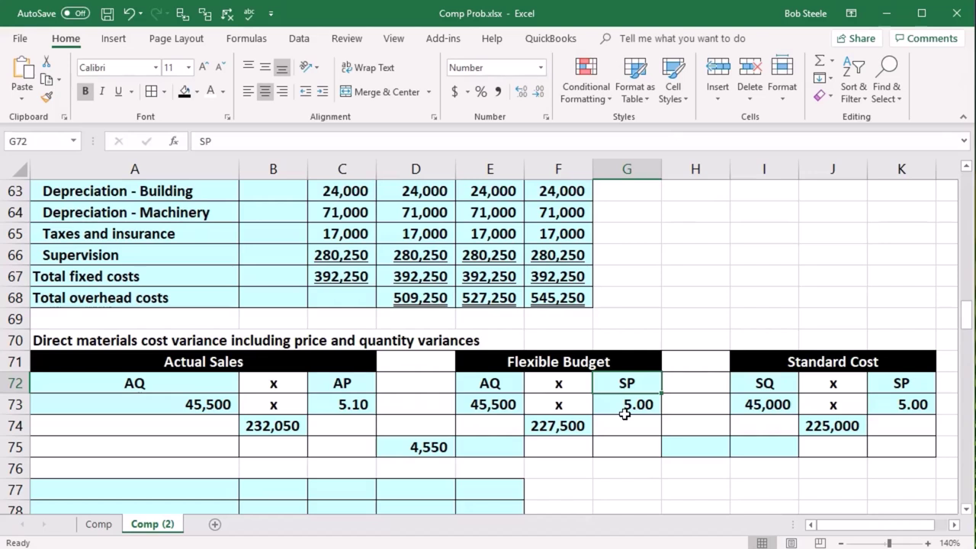
pyautogui.click(366, 388)
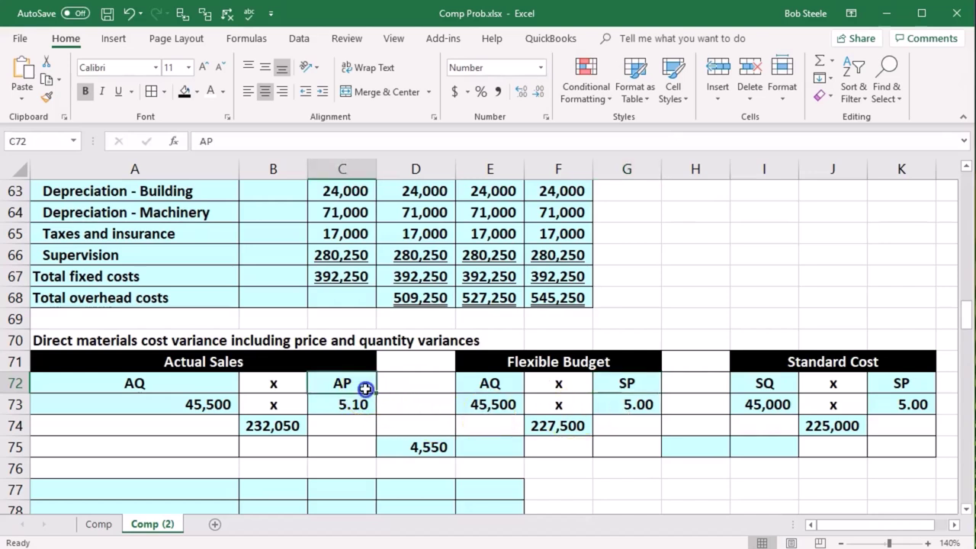
pyautogui.click(353, 400)
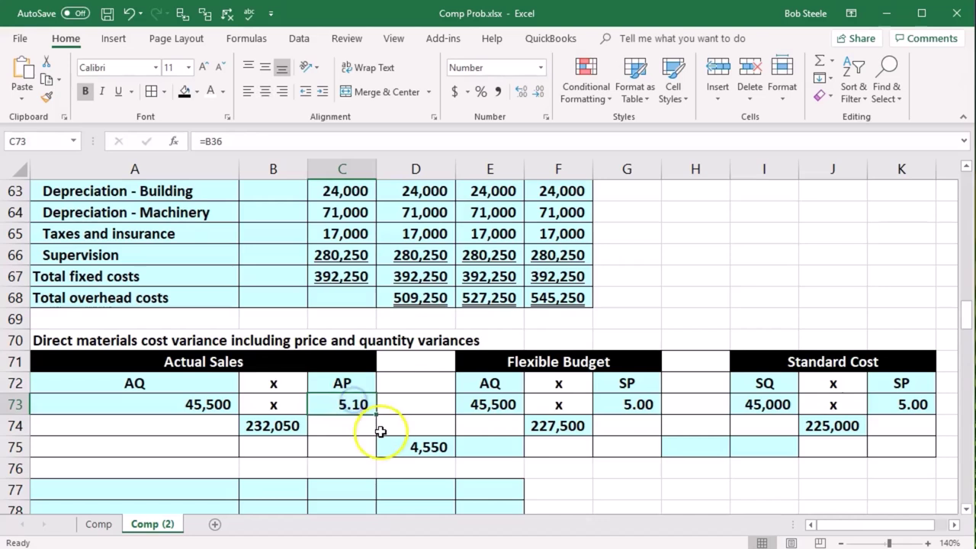
pyautogui.click(635, 401)
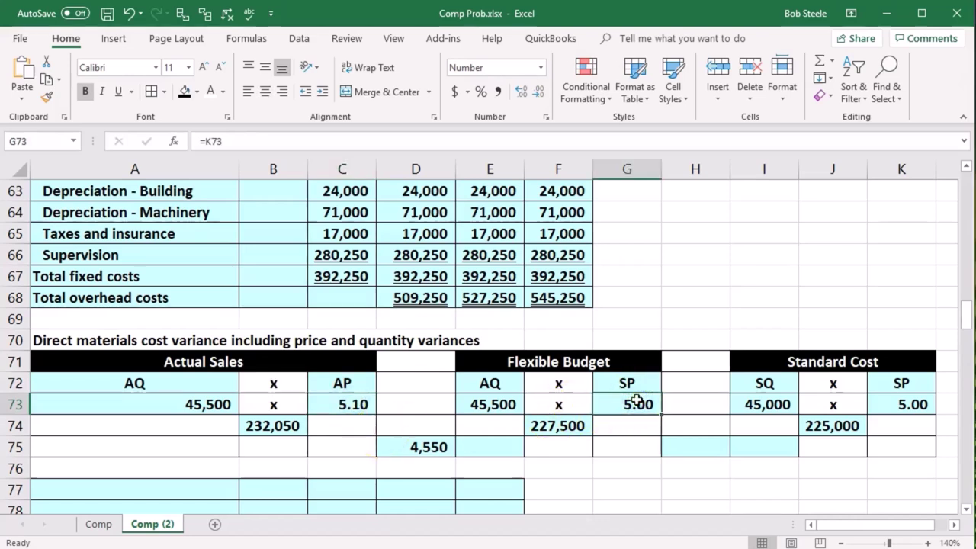
pyautogui.click(601, 408)
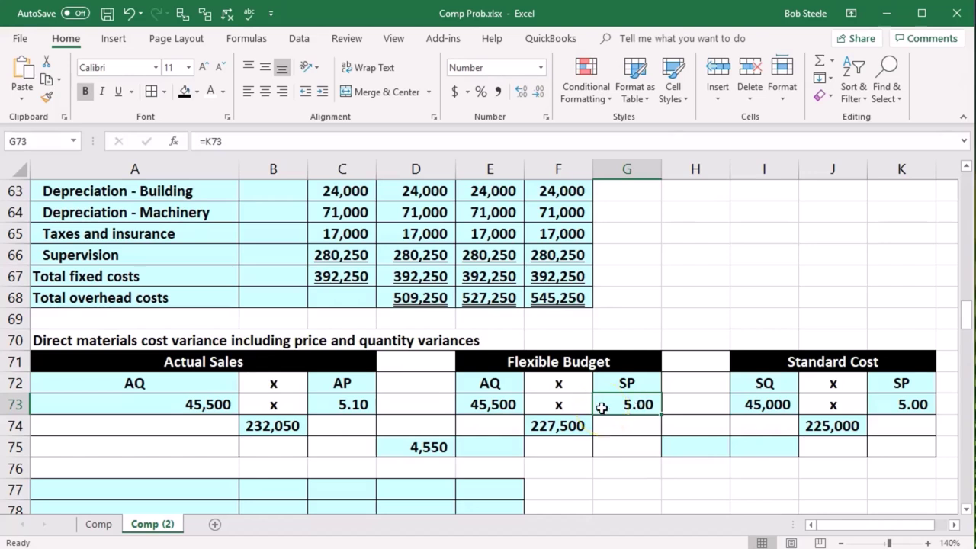
# - Mark the direct materials price variance as unfavorable by entering U in E75
pyautogui.click(470, 441)
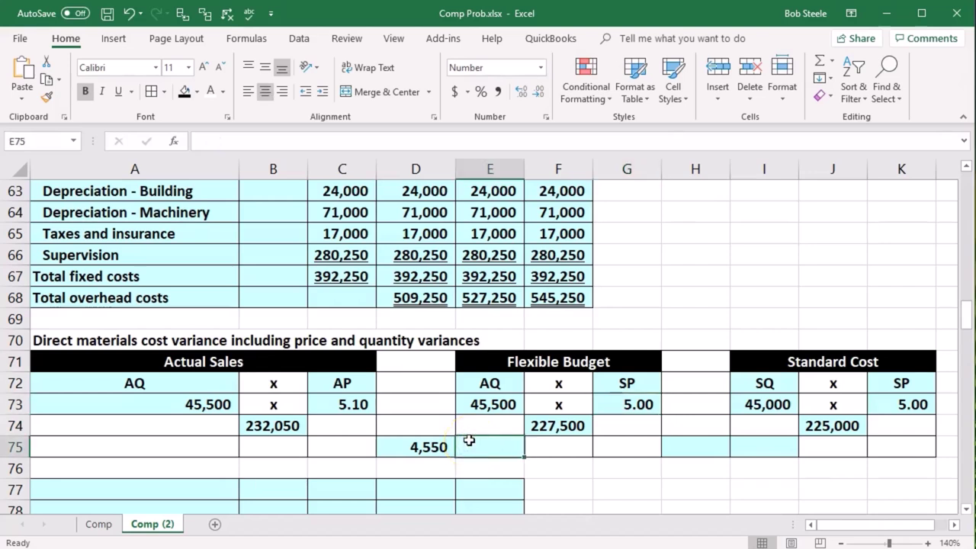
pyautogui.write('U')
pyautogui.press('Return')
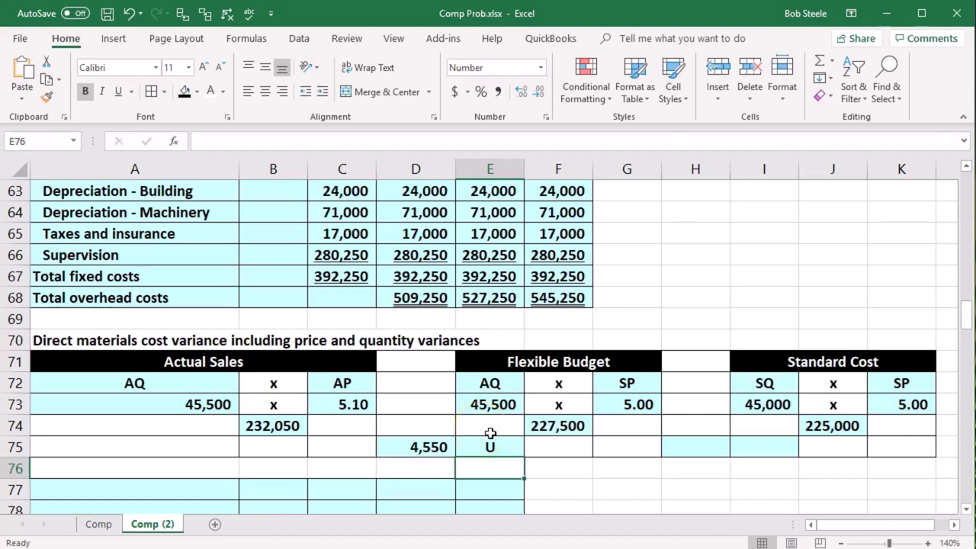
# - Calculate the direct materials quantity variance in H75 by subtracting the standard cost total from the flexible budget total with =F74-J74
pyautogui.click(765, 448)
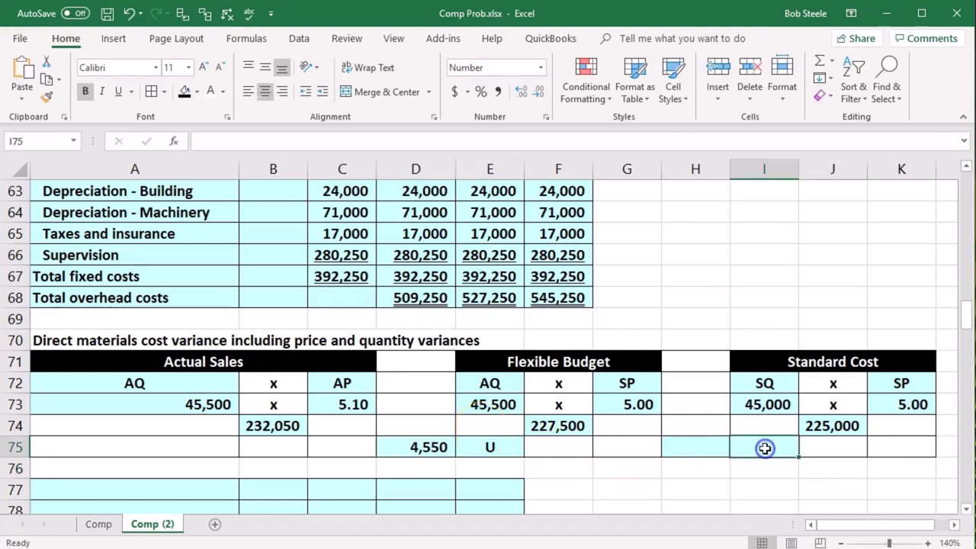
pyautogui.click(693, 445)
pyautogui.click(692, 433)
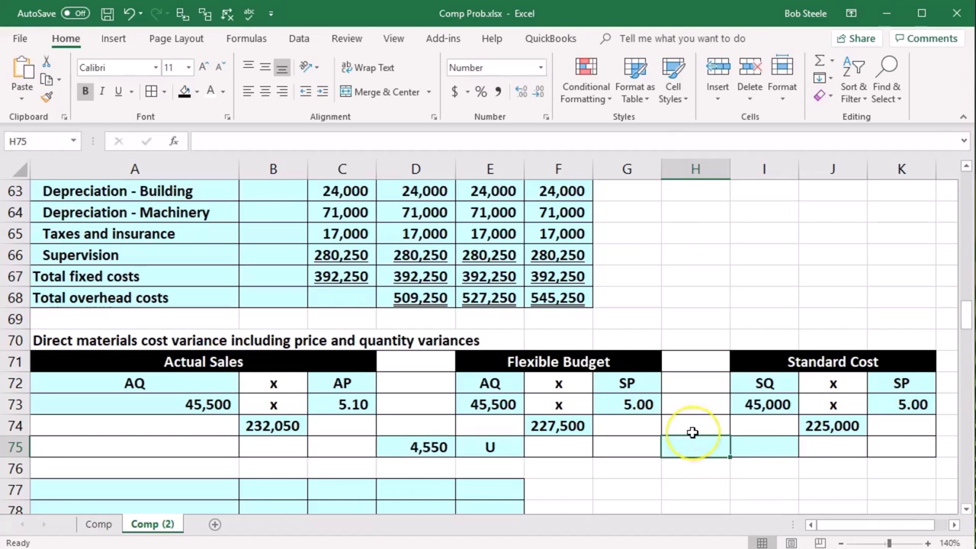
pyautogui.write('=')
pyautogui.click(719, 437)
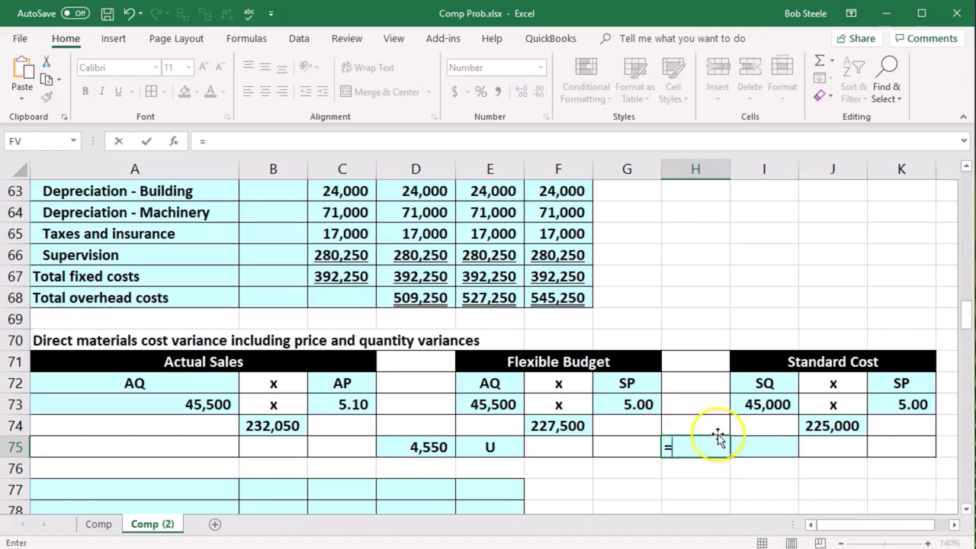
pyautogui.click(560, 425)
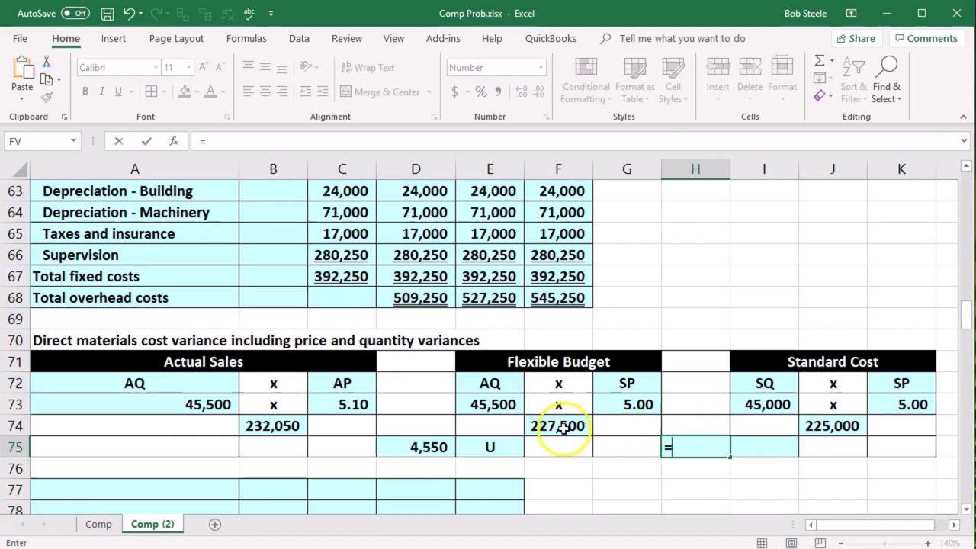
pyautogui.write('-')
pyautogui.click(822, 426)
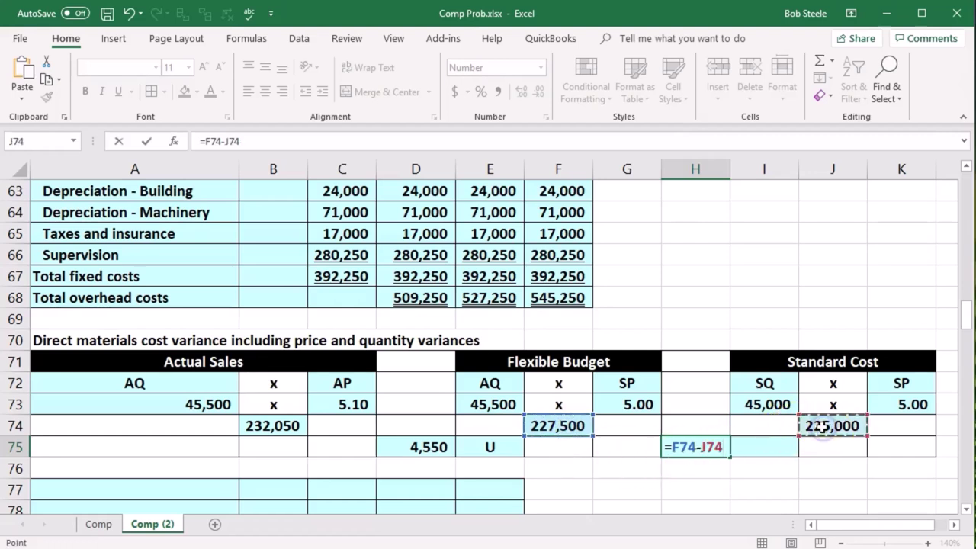
pyautogui.press('Return')
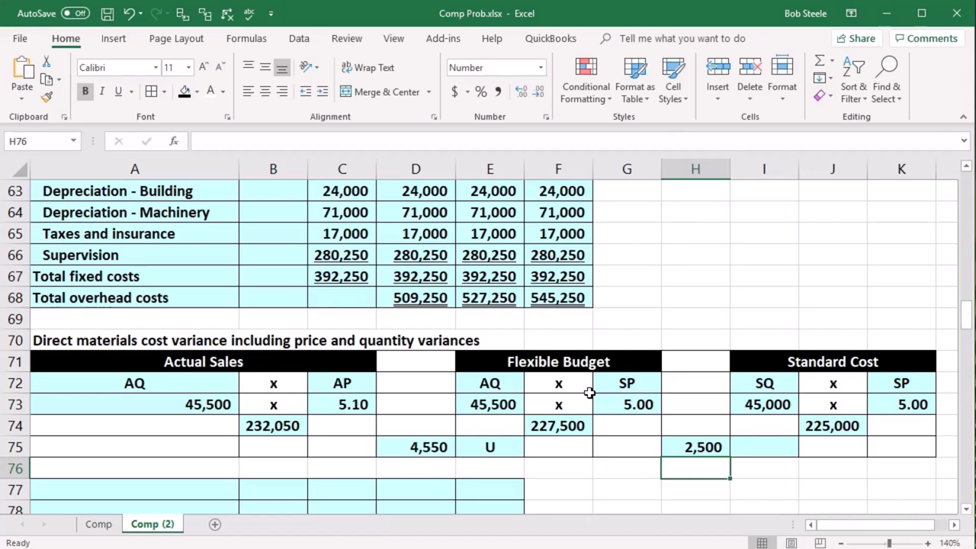
# - Compare the flexible budget's price and quantity with the standard ones and mark the quantity variance as unfavorable with U in I75
pyautogui.click(630, 404)
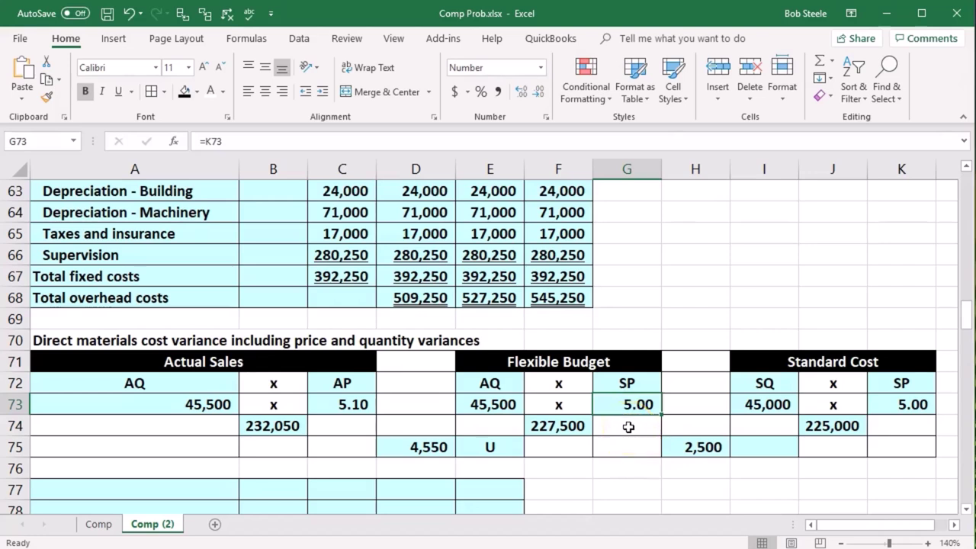
pyautogui.click(915, 403)
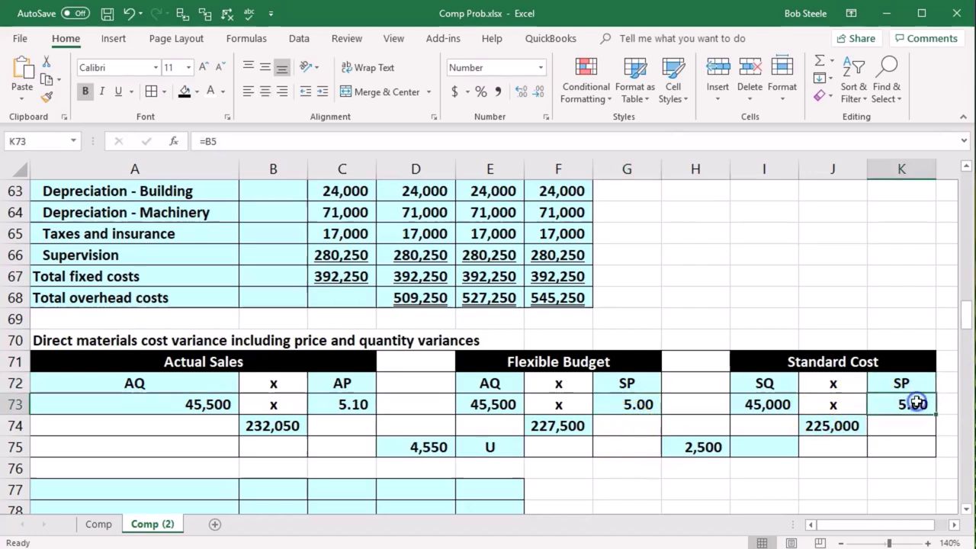
pyautogui.click(768, 404)
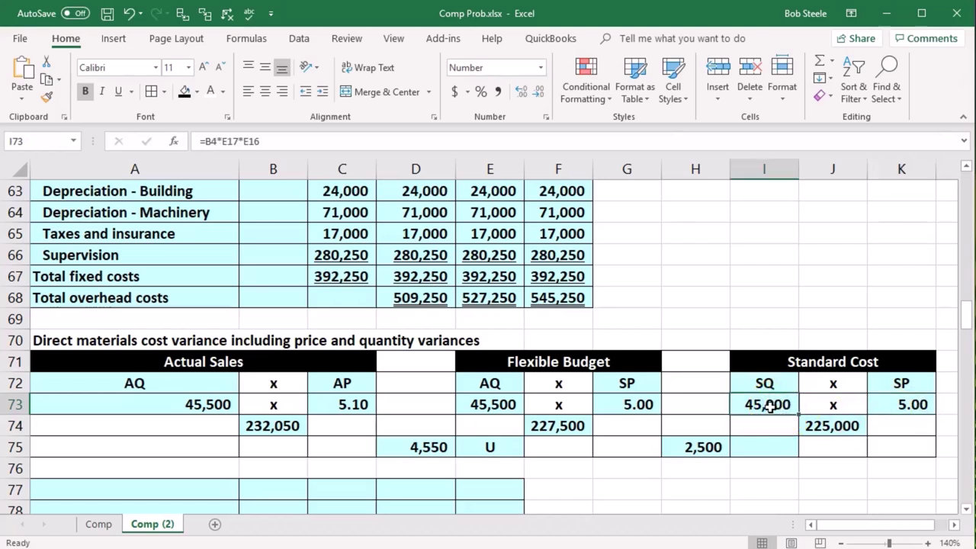
pyautogui.click(494, 404)
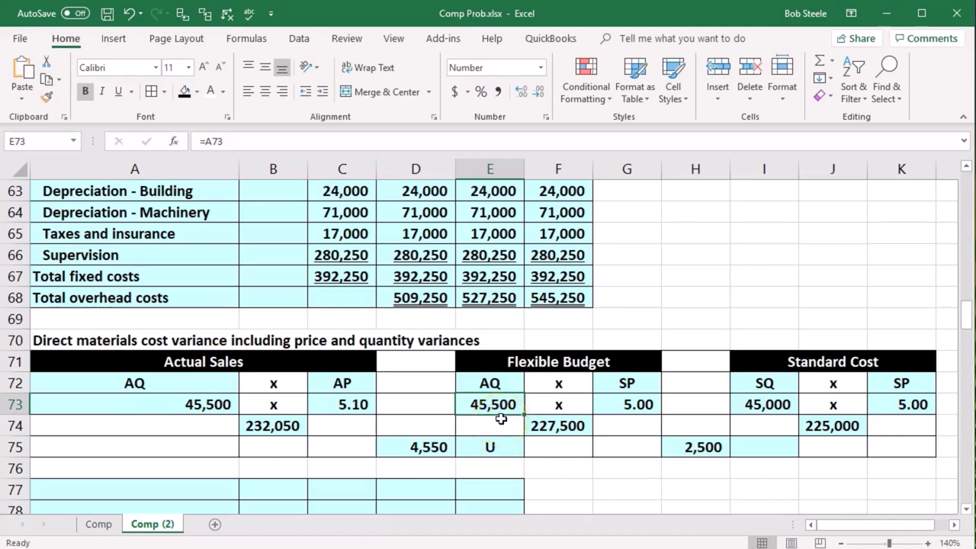
pyautogui.click(762, 405)
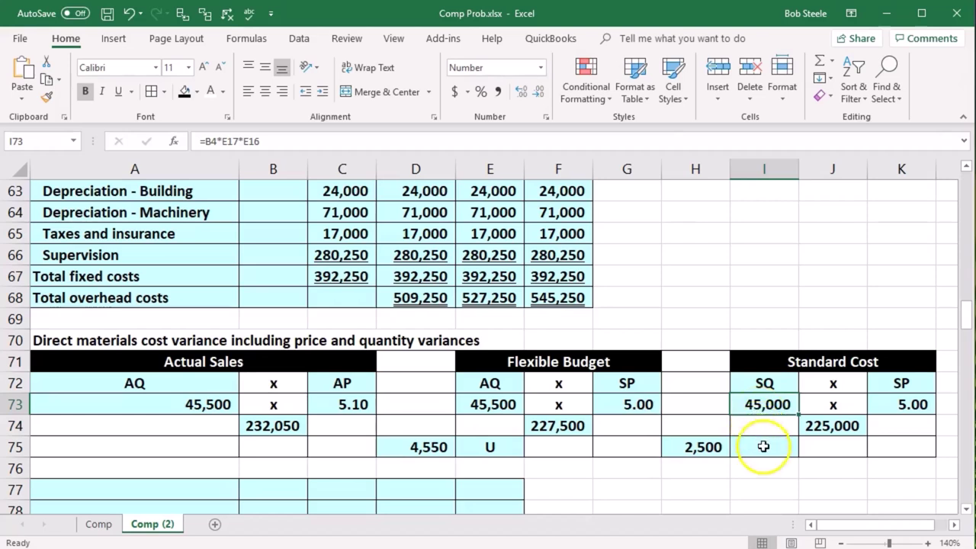
pyautogui.click(763, 446)
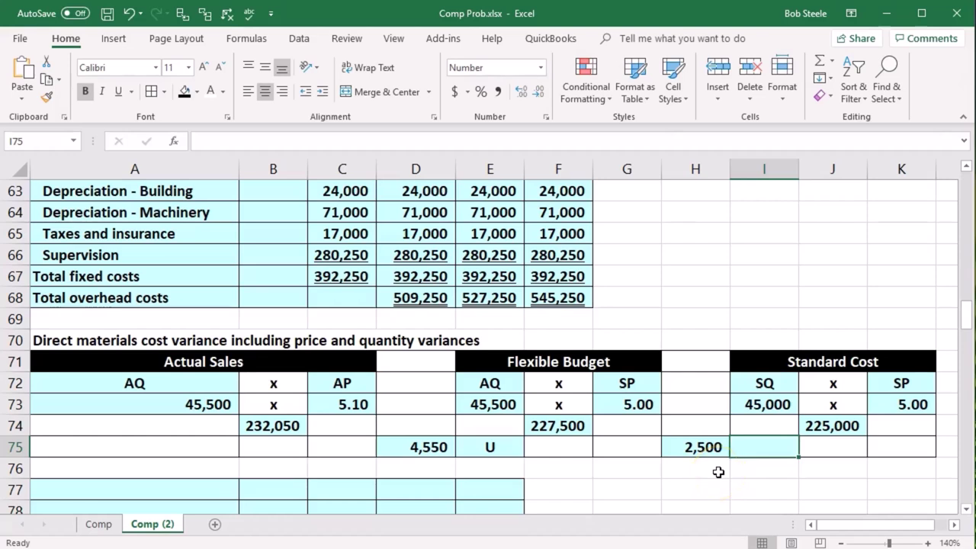
pyautogui.write('U')
pyautogui.press('Return')
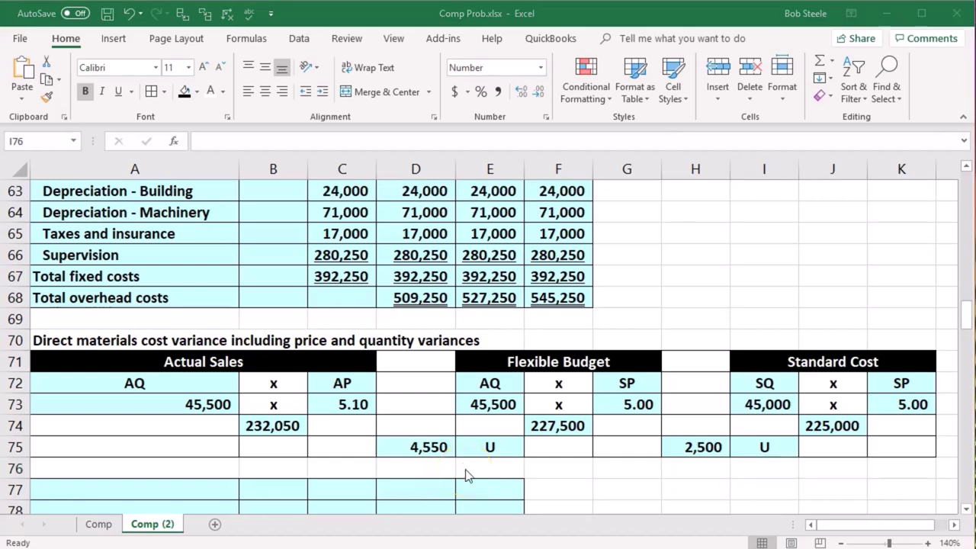
# - Switch to Calculator and add the price and quantity variances as 4550+2500
pyautogui.press('XF86Calculator')
pyautogui.moveTo(780, 153); pyautogui.dragTo(175, 142)
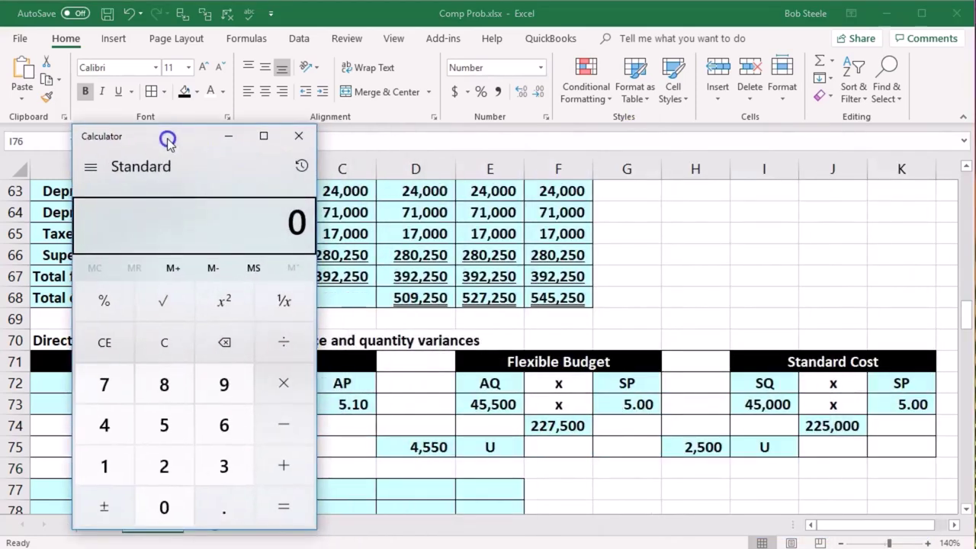
pyautogui.click(164, 343)
pyautogui.write('4550+2500=')
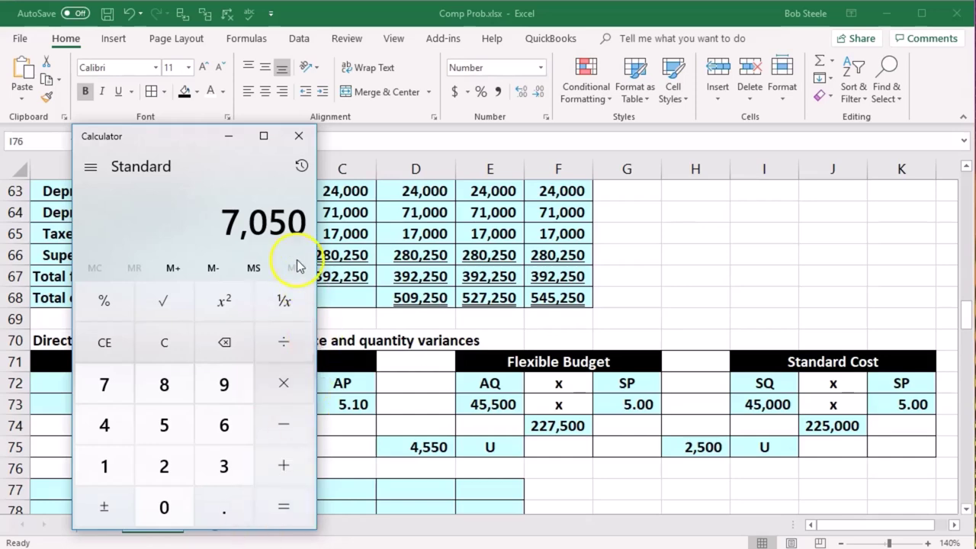
# - Check the total variance by subtracting the standard cost total 225000 from the actual total 232050, and close Calculator
pyautogui.moveTo(195, 142); pyautogui.dragTo(540, 142)
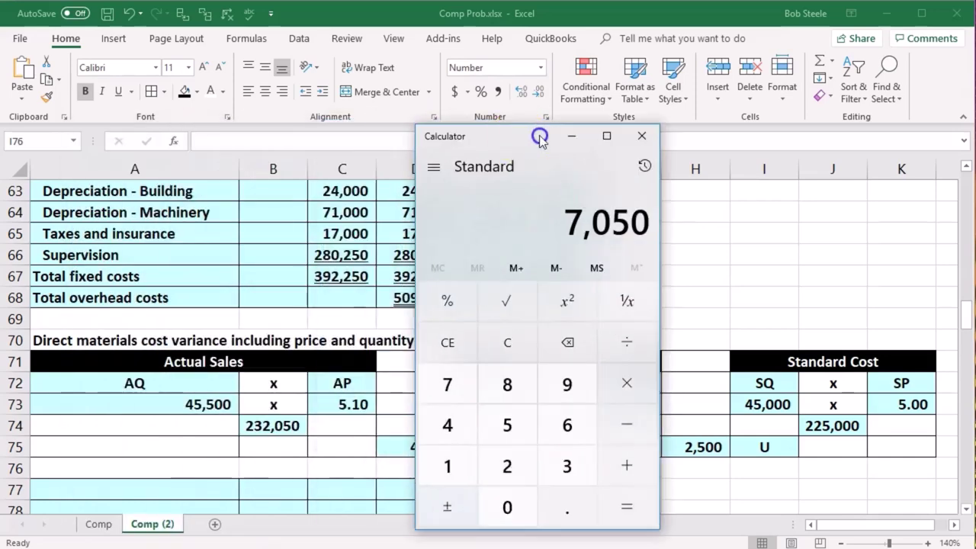
pyautogui.click(510, 343)
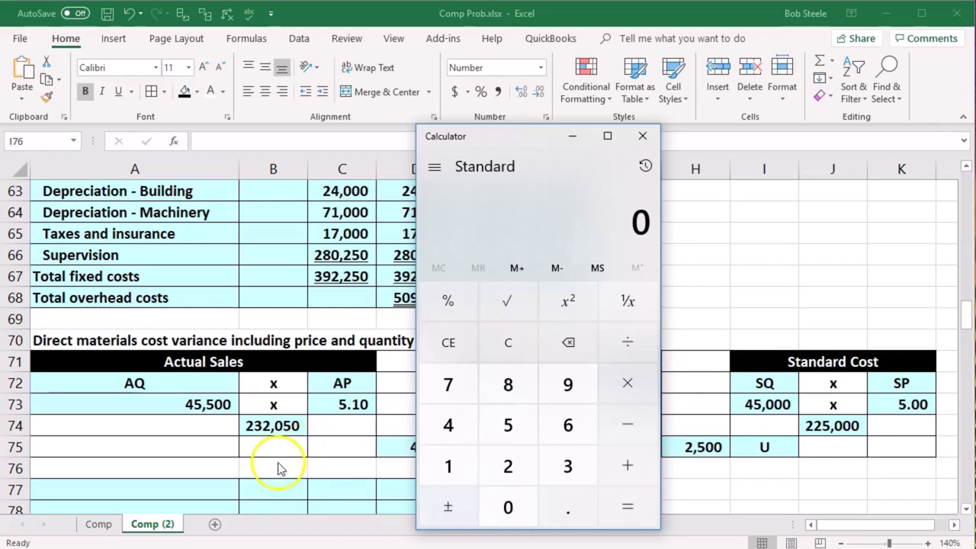
pyautogui.write('232050')
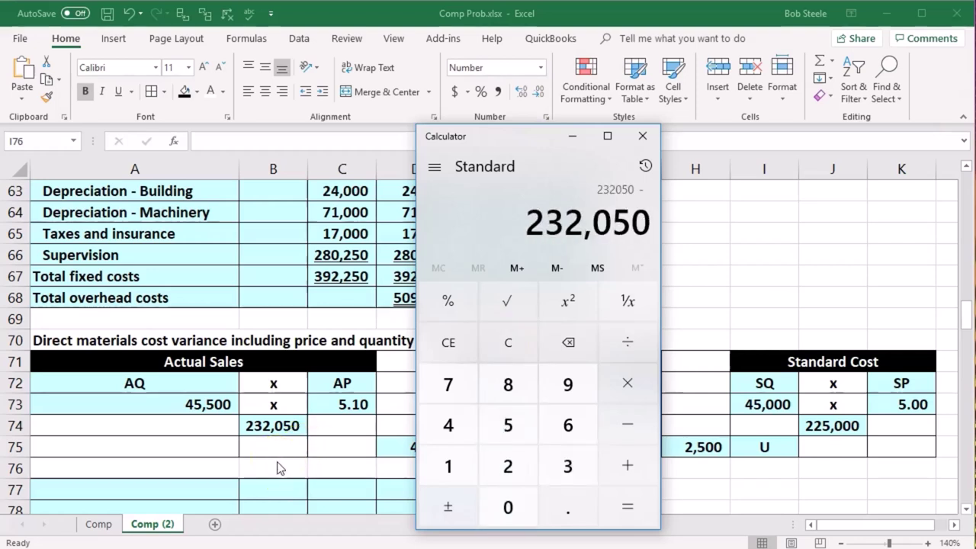
pyautogui.write('225000')
pyautogui.press('Return')
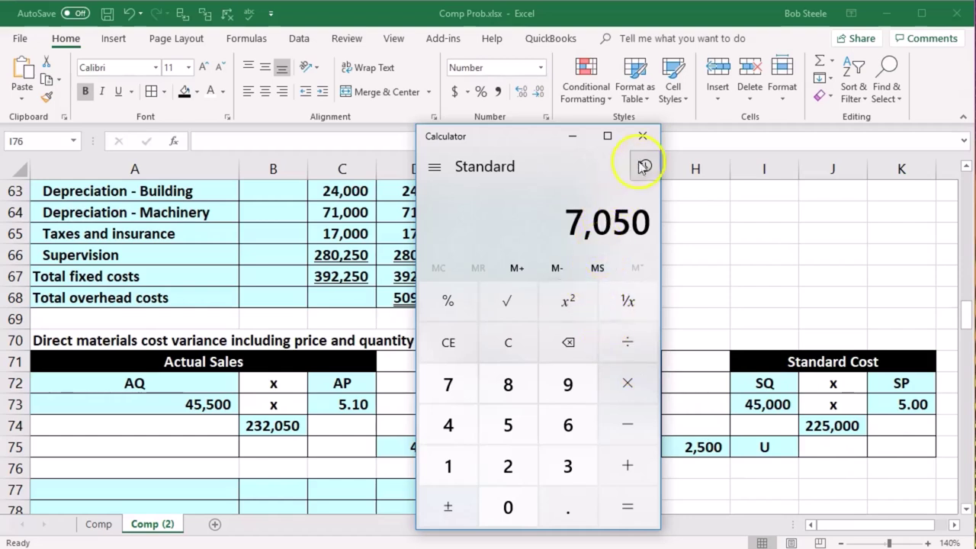
pyautogui.click(643, 137)
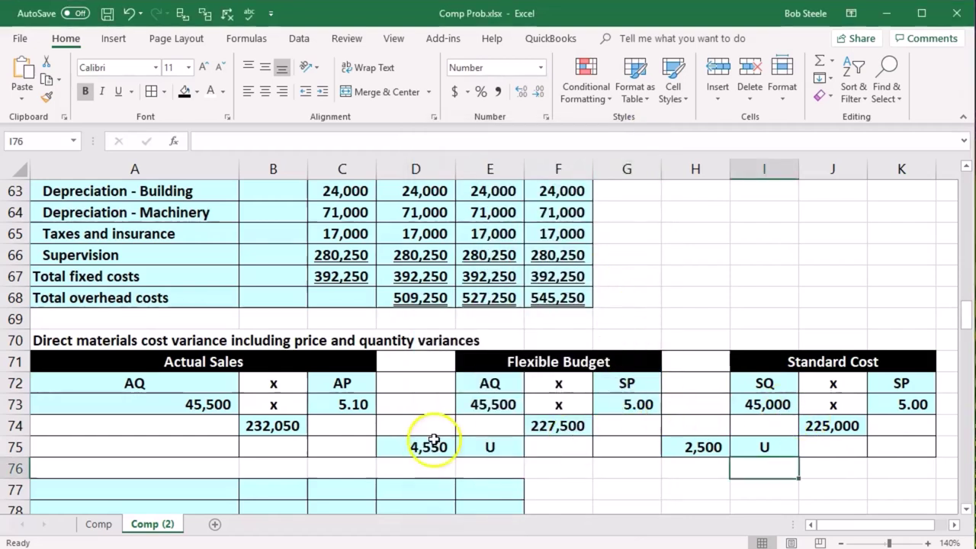
# - Label the first row of the variance summary in A77 as "Direct materials price variance"
pyautogui.scroll(-1, 399, 451)
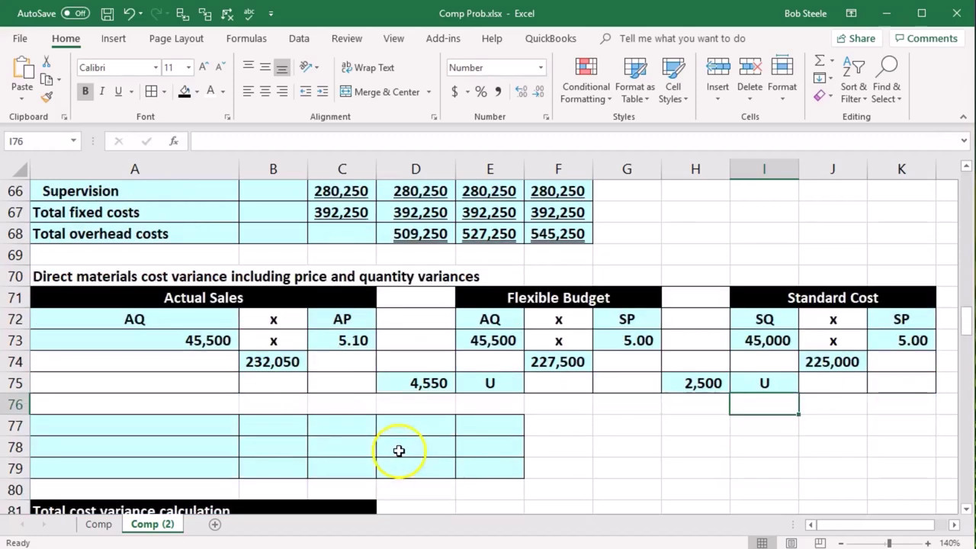
pyautogui.click(152, 427)
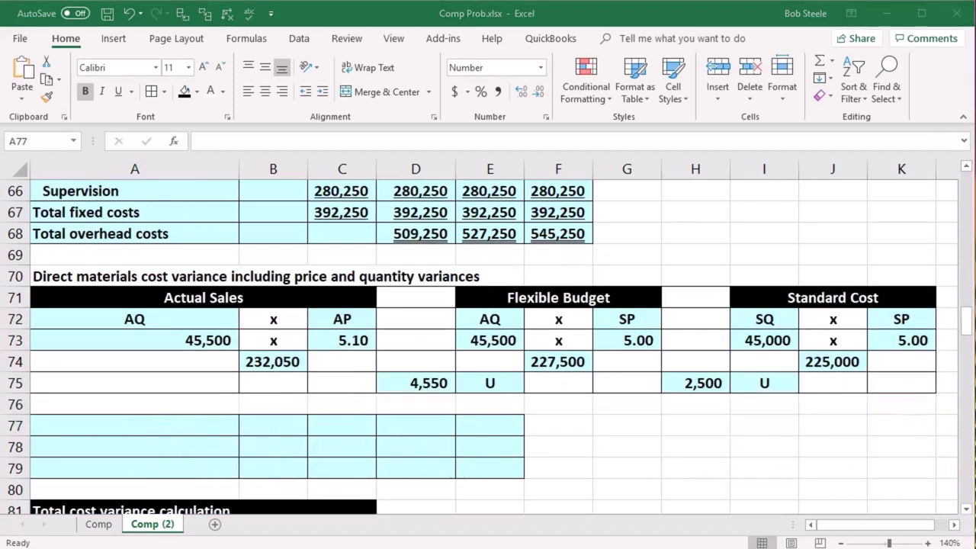
pyautogui.click(185, 435)
pyautogui.write('Direct materials price variance')
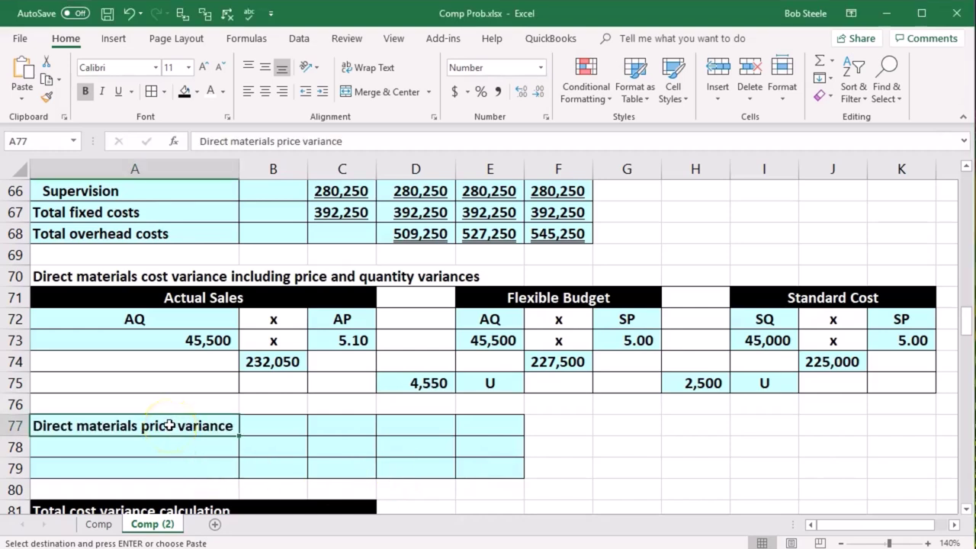
# - Link the summary's price variance amount in D77 with =D75 and mark it as unfavorable with U in E77
pyautogui.press('Right')
pyautogui.press('Right')
pyautogui.press('Right')
pyautogui.write('=')
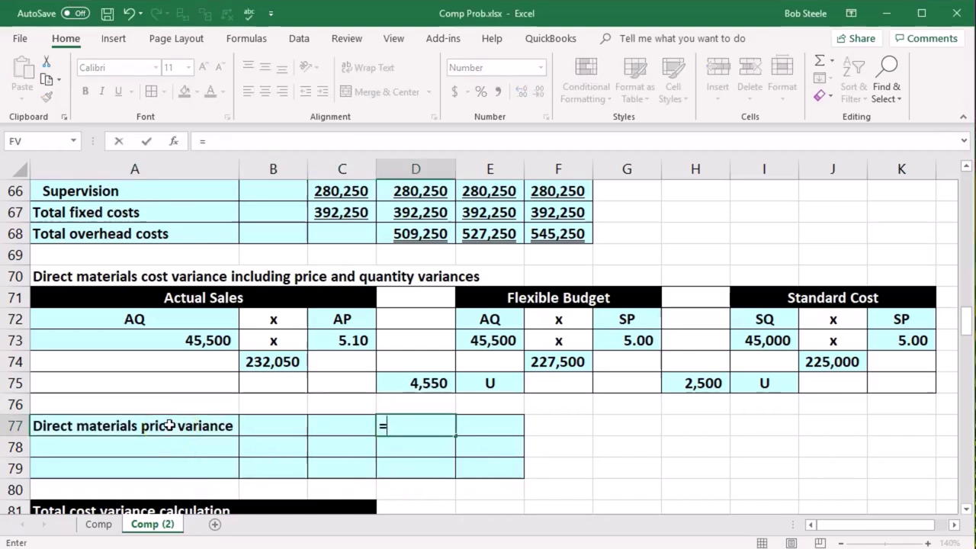
pyautogui.press('Up')
pyautogui.press('Up')
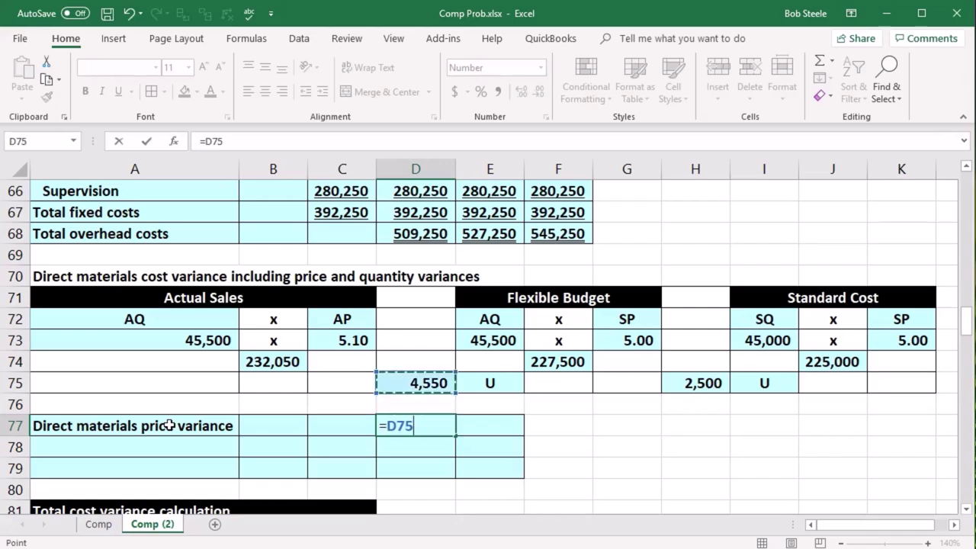
pyautogui.press('Tab')
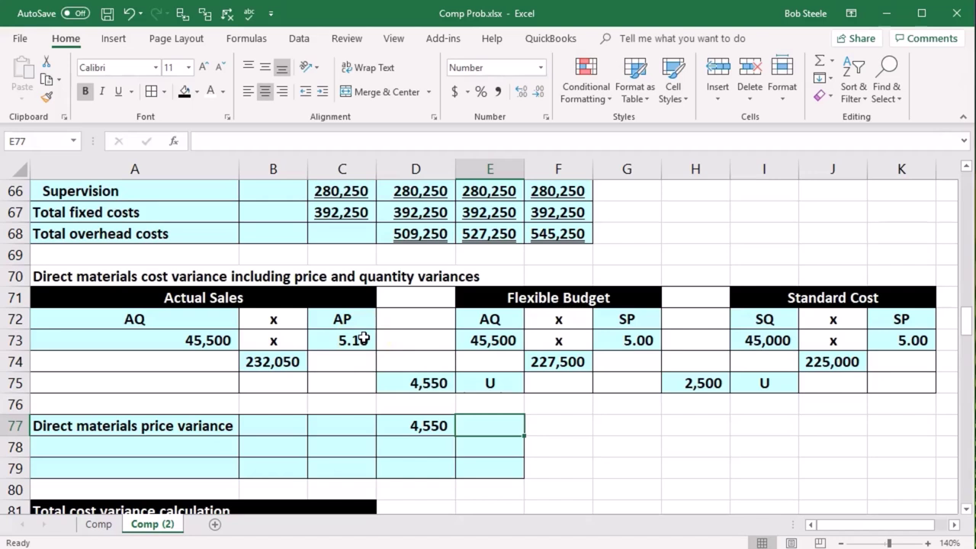
pyautogui.write('U')
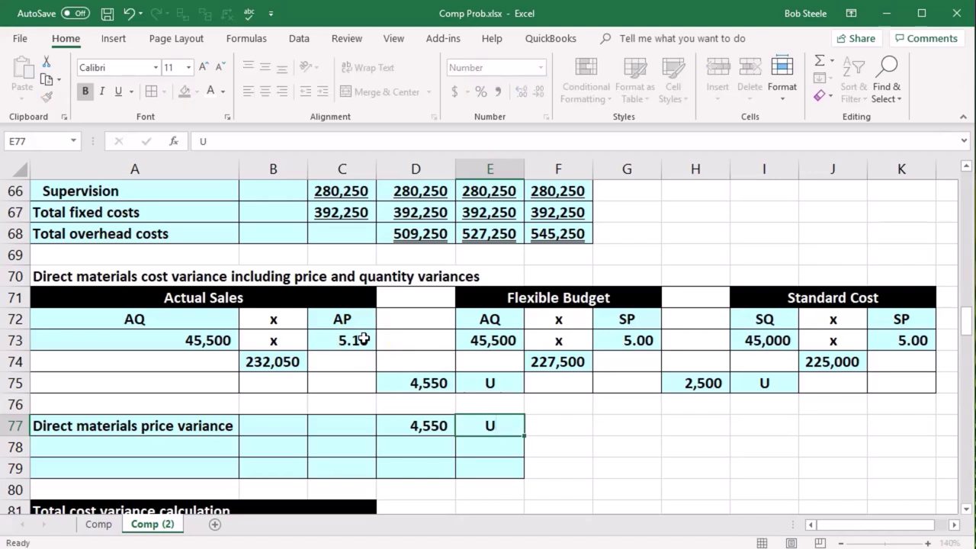
pyautogui.press('Return')
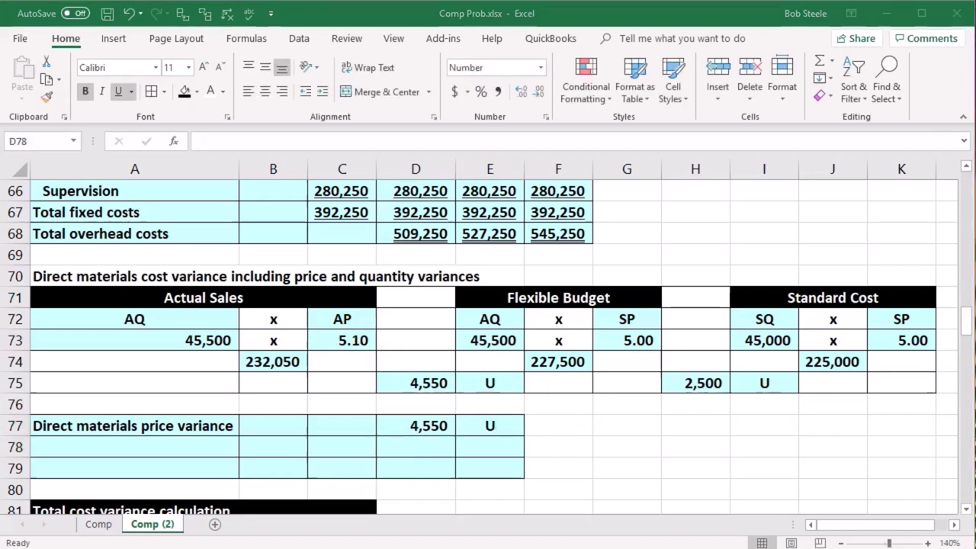
# - Fill in row 78 as "Direct materials quantity variance", with the amount linked by =H75 in D78 and U in E78
pyautogui.click(199, 442)
pyautogui.write('Direct materials quantity variance')
pyautogui.press('Right')
pyautogui.press('Right')
pyautogui.press('Right')
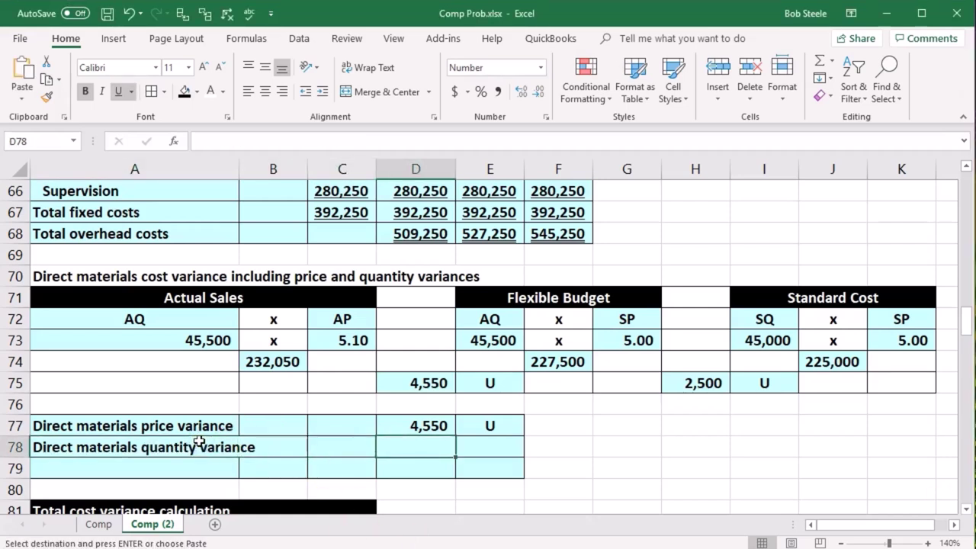
pyautogui.write('=')
pyautogui.click(687, 381)
pyautogui.press('Tab')
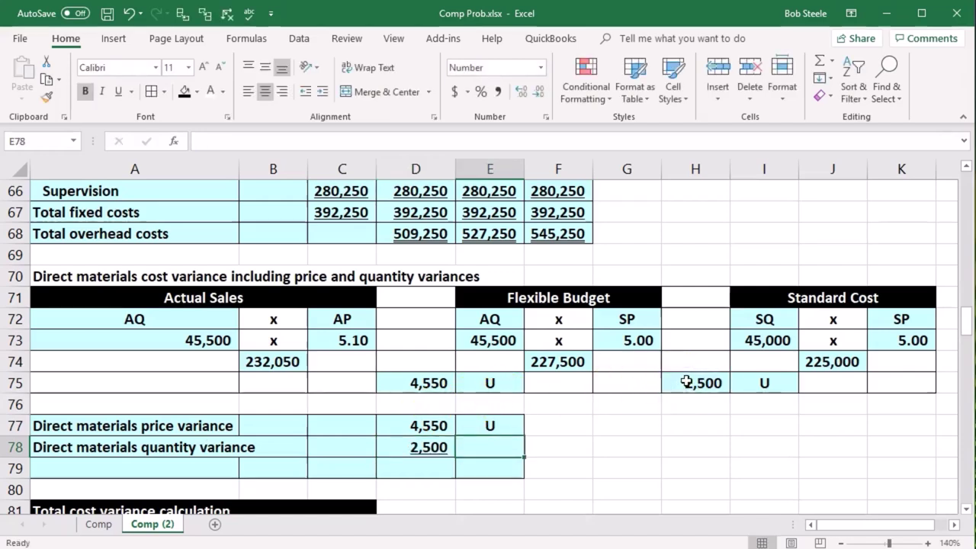
pyautogui.write('U')
pyautogui.press('Return')
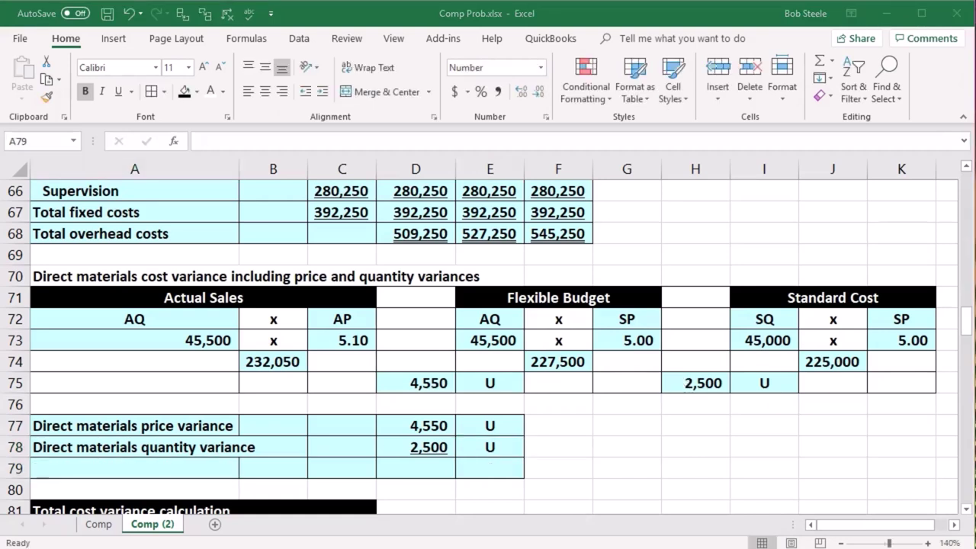
# - Label A79 as "Total direct materials variance" and sum D77:D78 in D79
pyautogui.hotkey('ctrl', 'v')
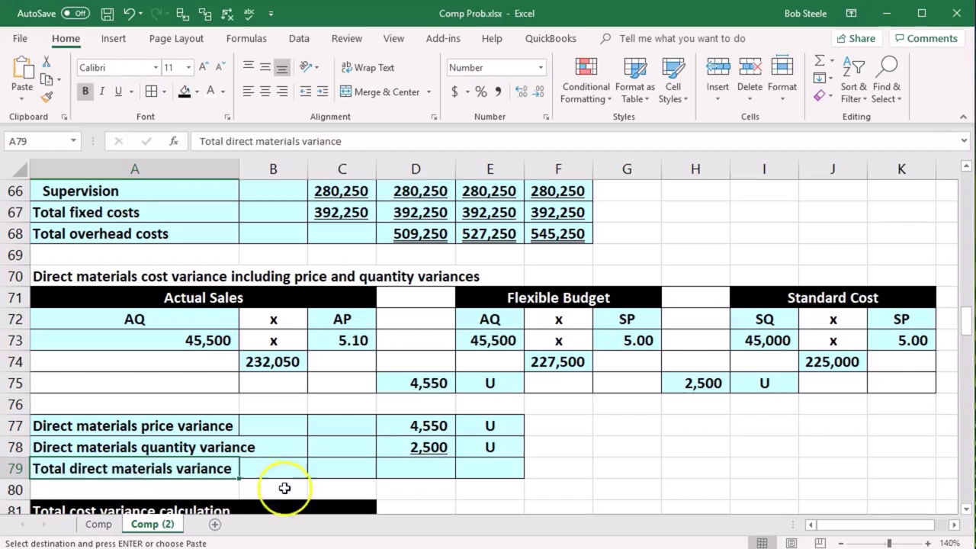
pyautogui.click(416, 469)
pyautogui.write('=')
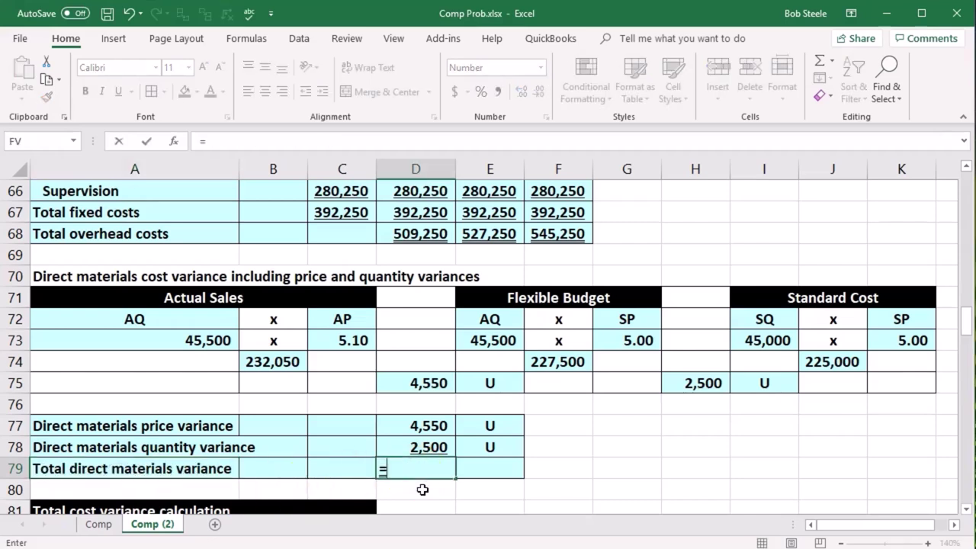
pyautogui.write('sum(')
pyautogui.press('Up')
pyautogui.hotkey('shift', 'Up')
pyautogui.press('Return')
# - Mark the total direct materials variance as unfavorable with U in E79
pyautogui.click(507, 468)
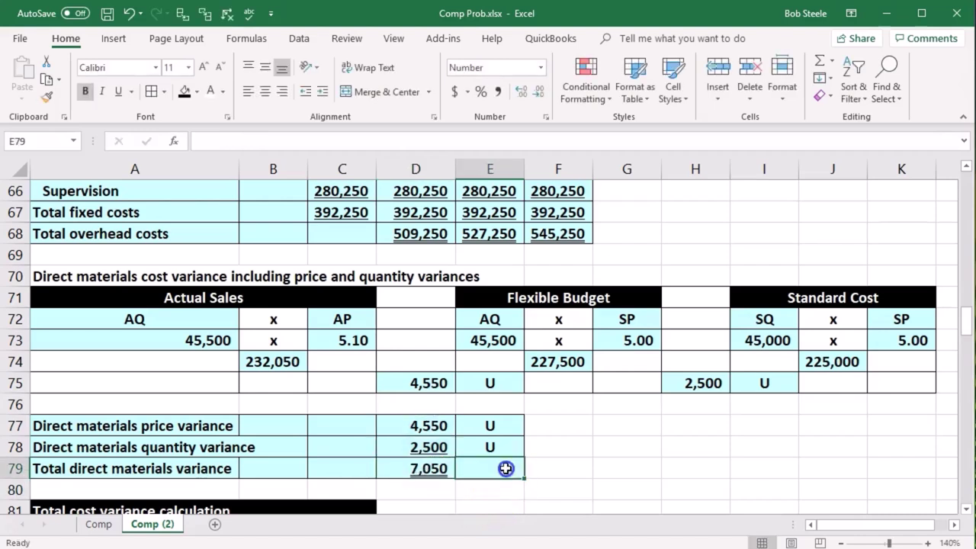
pyautogui.write('U')
pyautogui.press('Return')
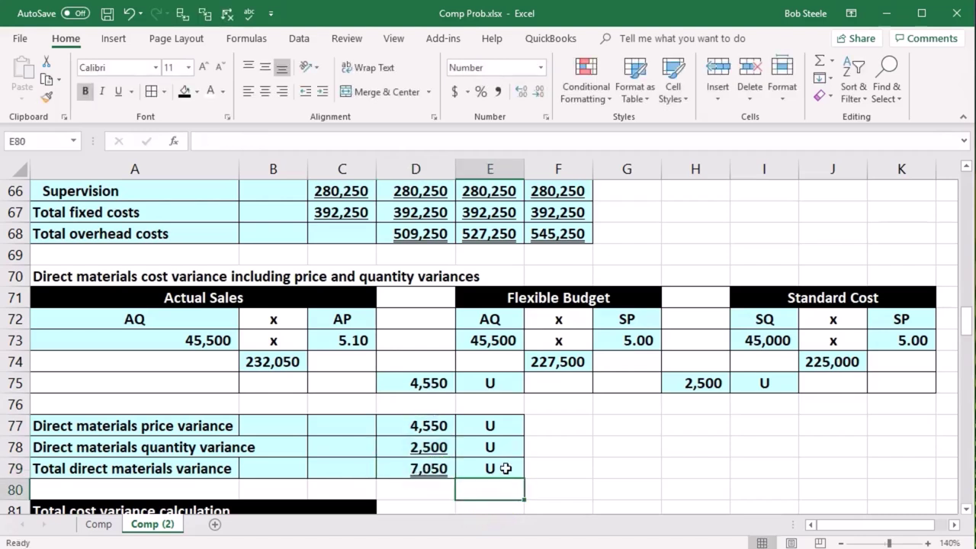
# - Start the total cost variance calculation with the labels "Actual cost:" in A82 and an indented "Actual unit lbs" in A83
pyautogui.scroll(-4, 448, 399)
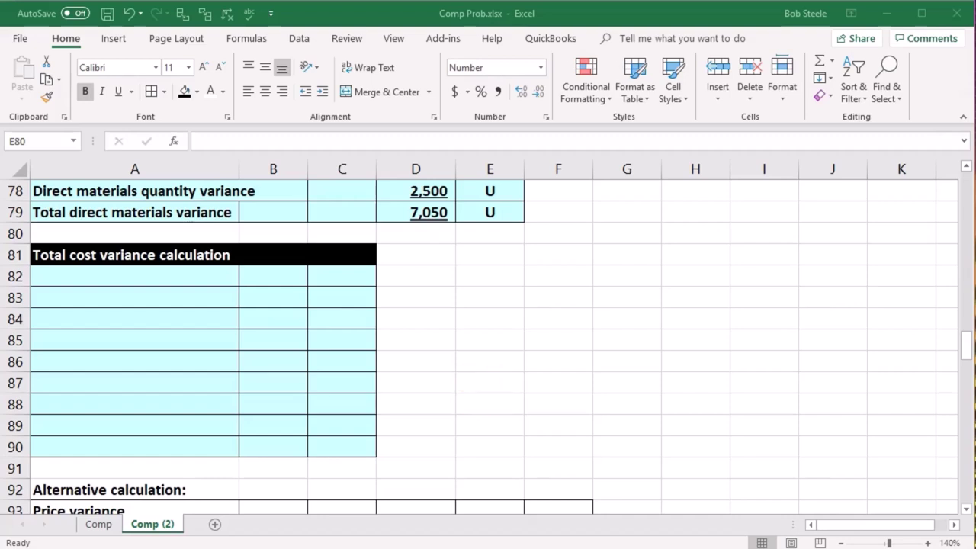
pyautogui.hotkey('ctrl', 'c')
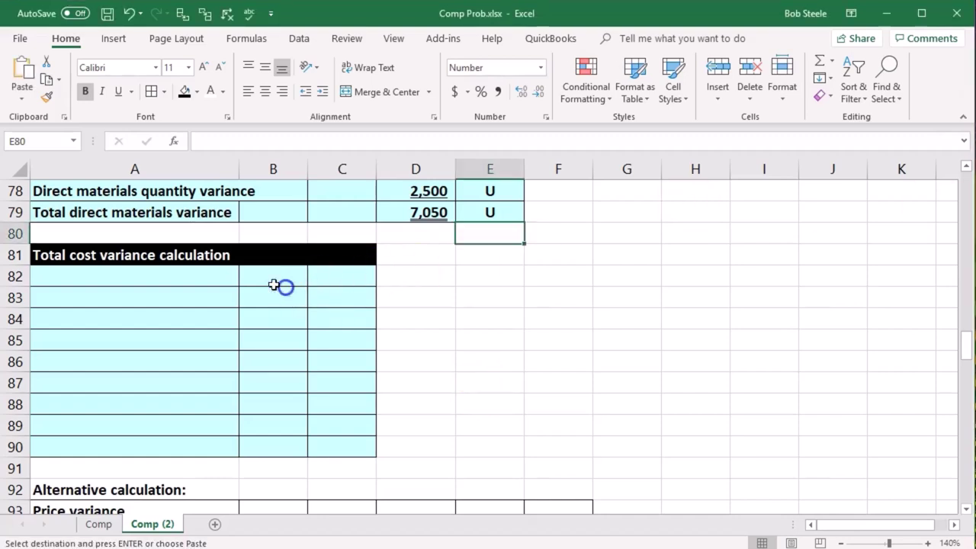
pyautogui.click(178, 275)
pyautogui.hotkey('ctrl', 'v')
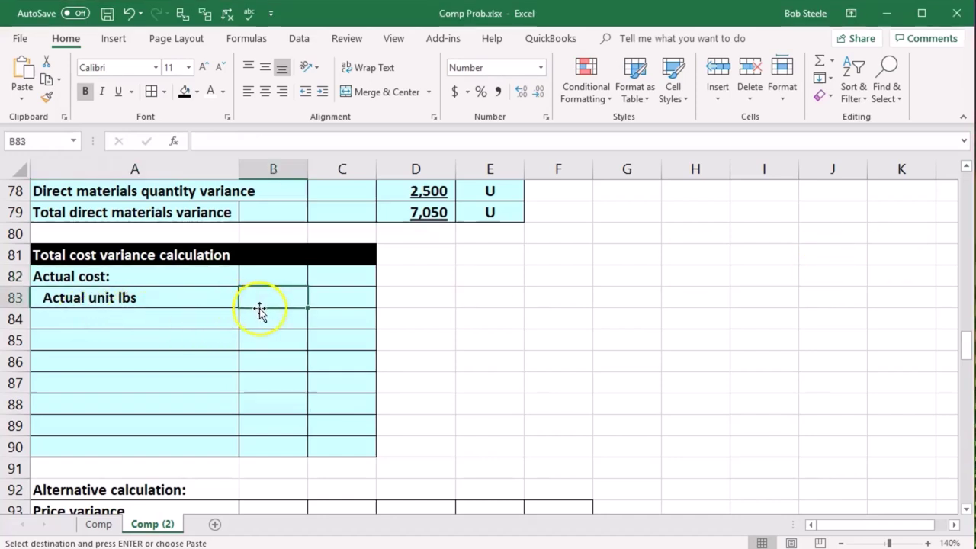
# - Link the actual pounds in B83 to the actual direct materials quantity with =B35
pyautogui.write('=')
pyautogui.scroll(5, 259, 308)
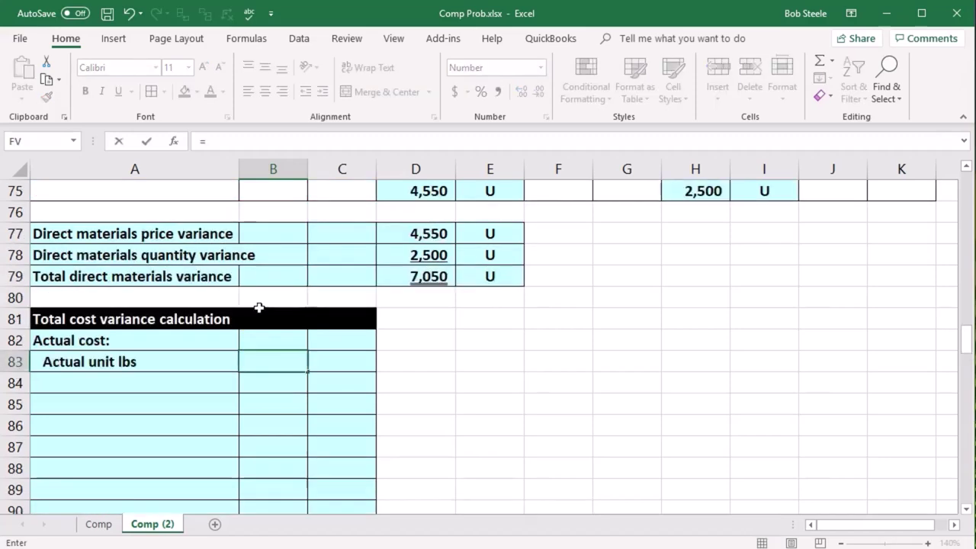
pyautogui.scroll(6, 260, 308)
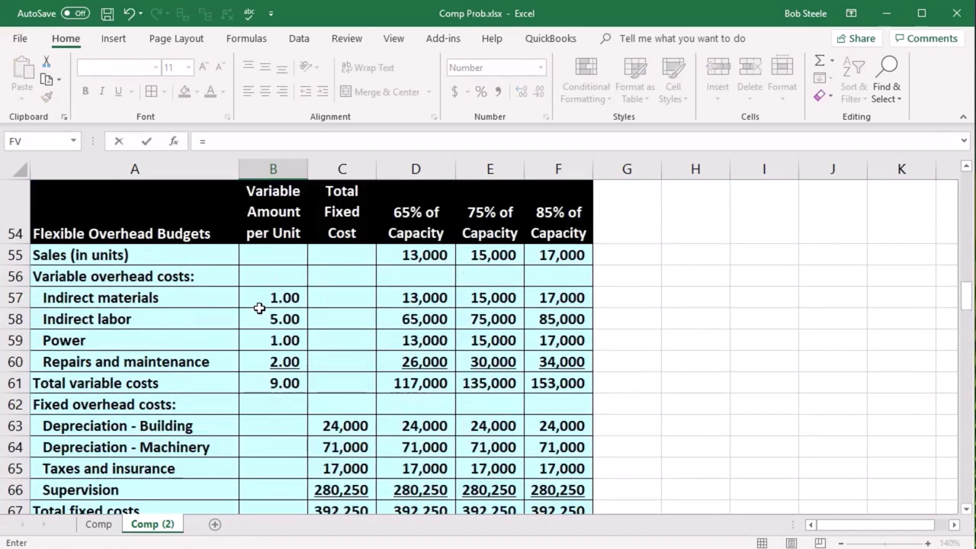
pyautogui.scroll(4, 260, 308)
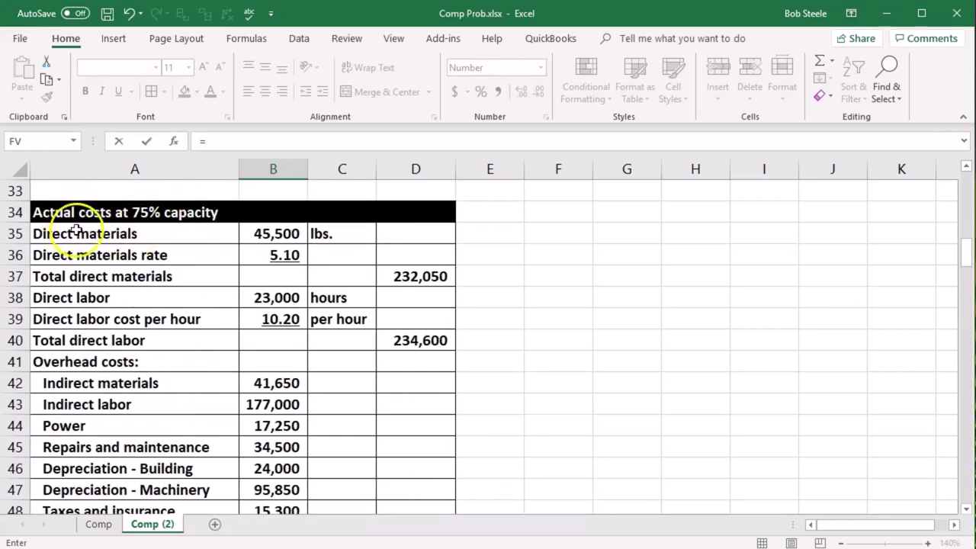
pyautogui.click(267, 235)
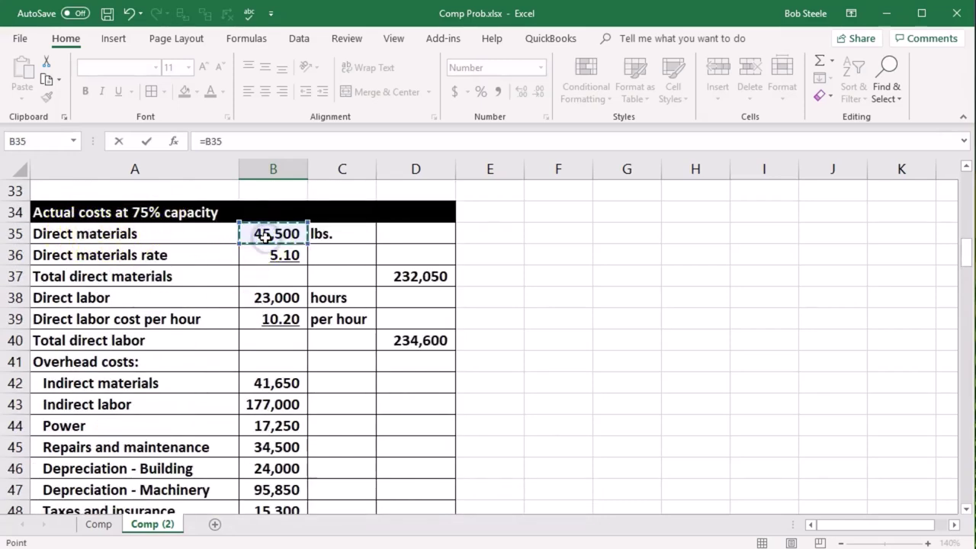
pyautogui.press('Return')
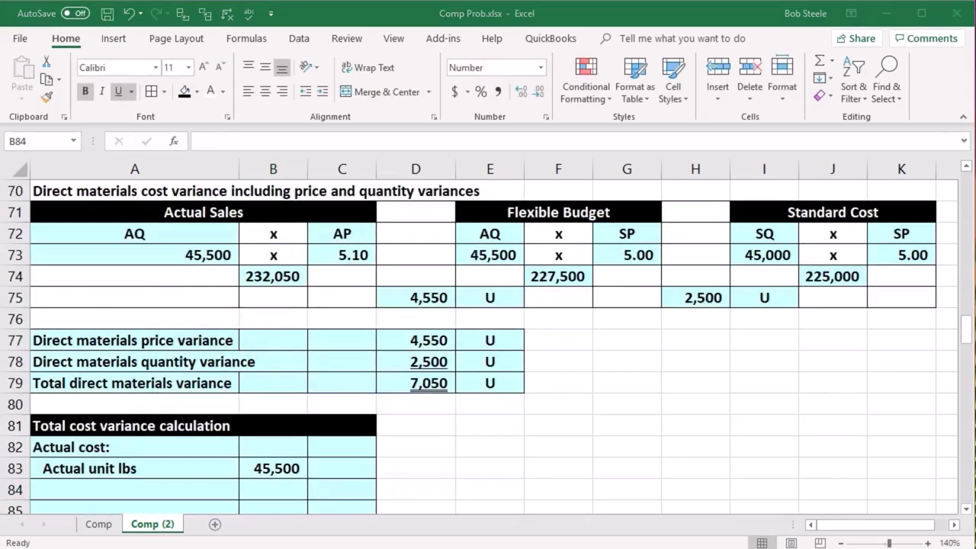
# - Label A84 as "Cost per unit" and link B84 to the actual direct materials rate with =B36
pyautogui.click(126, 488)
pyautogui.hotkey('ctrl', 'v')
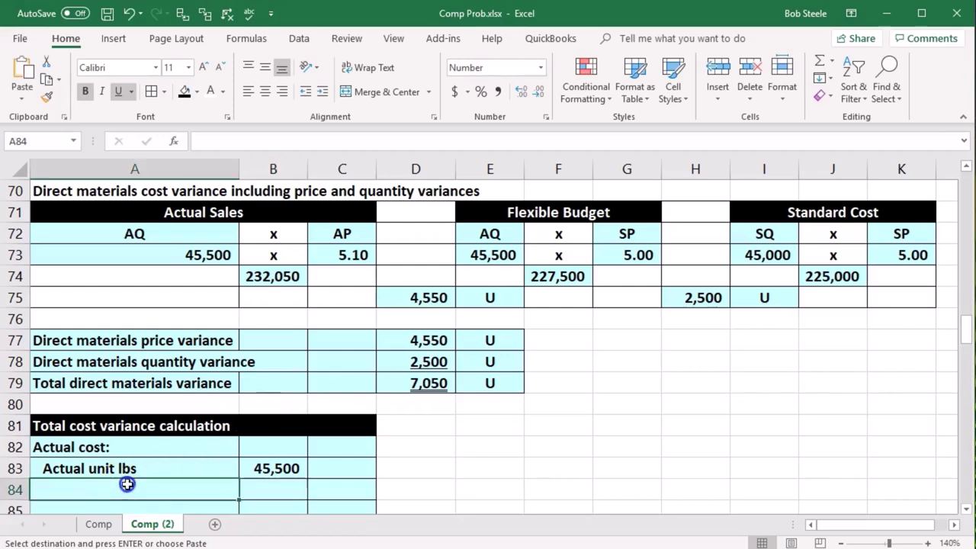
pyautogui.scroll(-1, 250, 393)
pyautogui.click(253, 420)
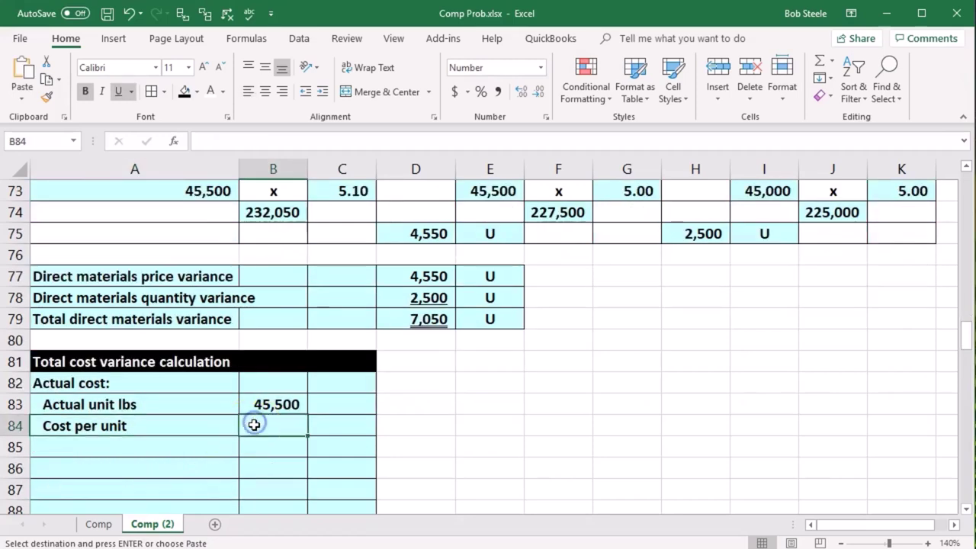
pyautogui.write('=')
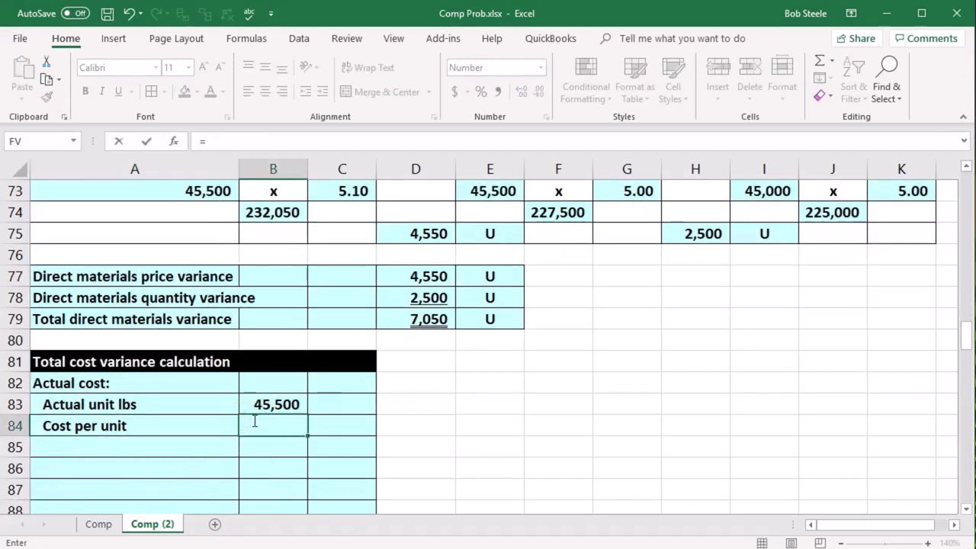
pyautogui.scroll(13, 255, 421)
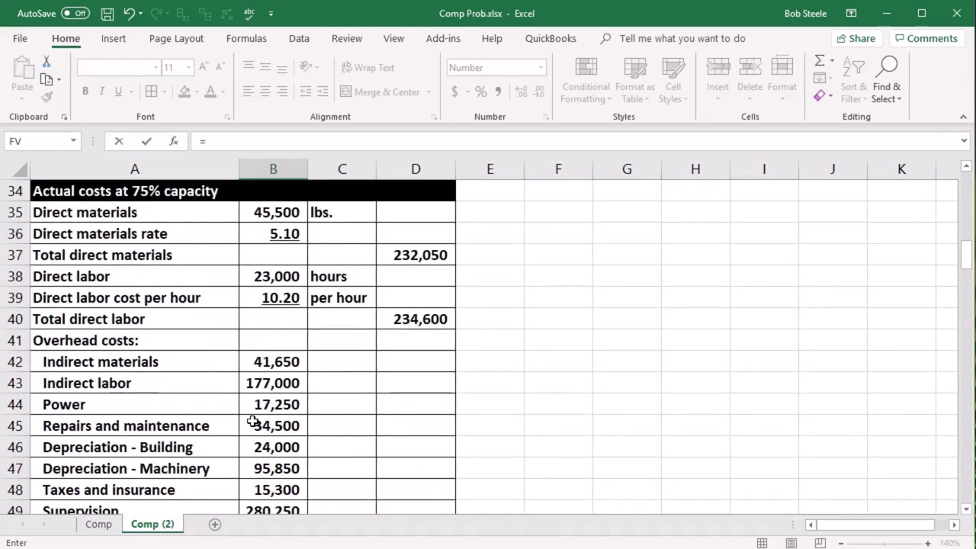
pyautogui.click(281, 233)
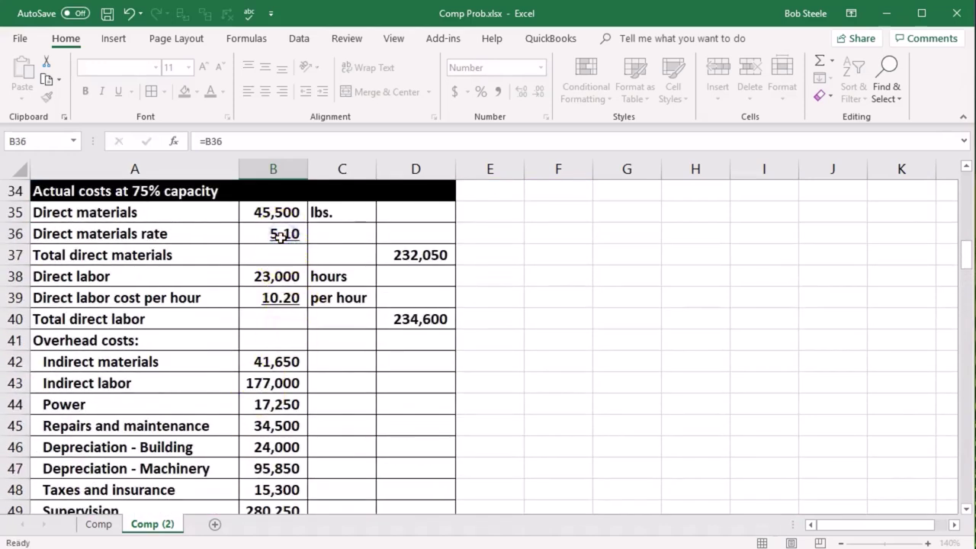
pyautogui.press('Return')
# - Calculate the total actual cost in C85 with =B83*B84
pyautogui.scroll(-2, 327, 364)
pyautogui.click(337, 363)
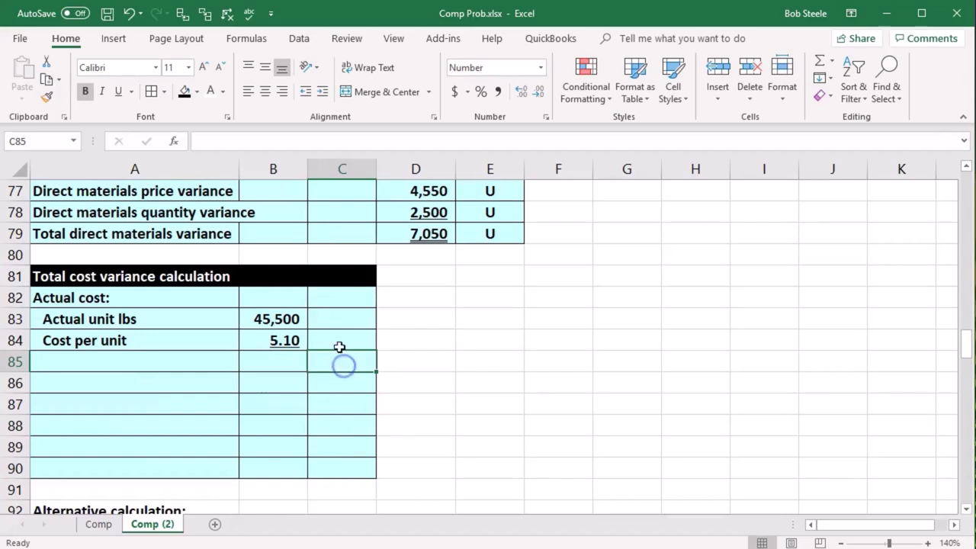
pyautogui.write('=')
pyautogui.click(279, 319)
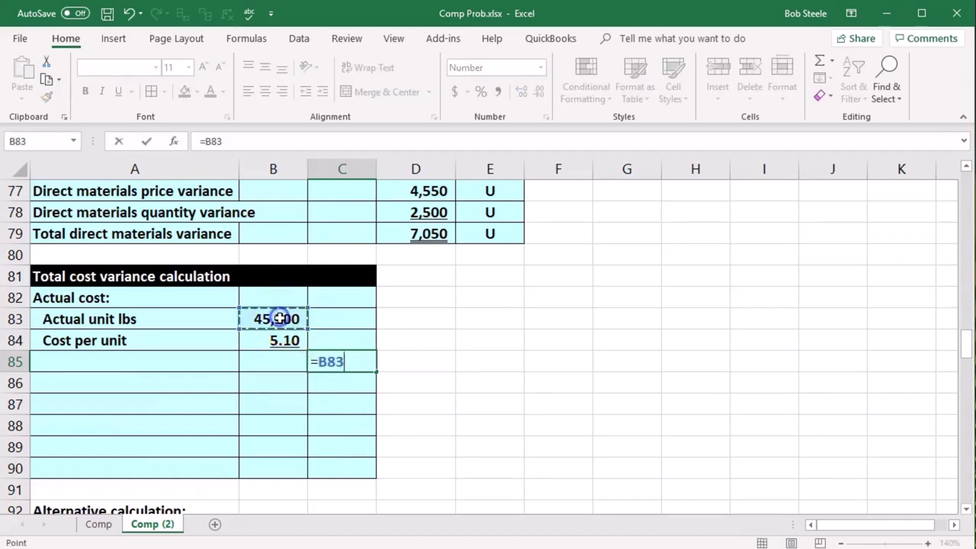
pyautogui.write('*')
pyautogui.click(278, 343)
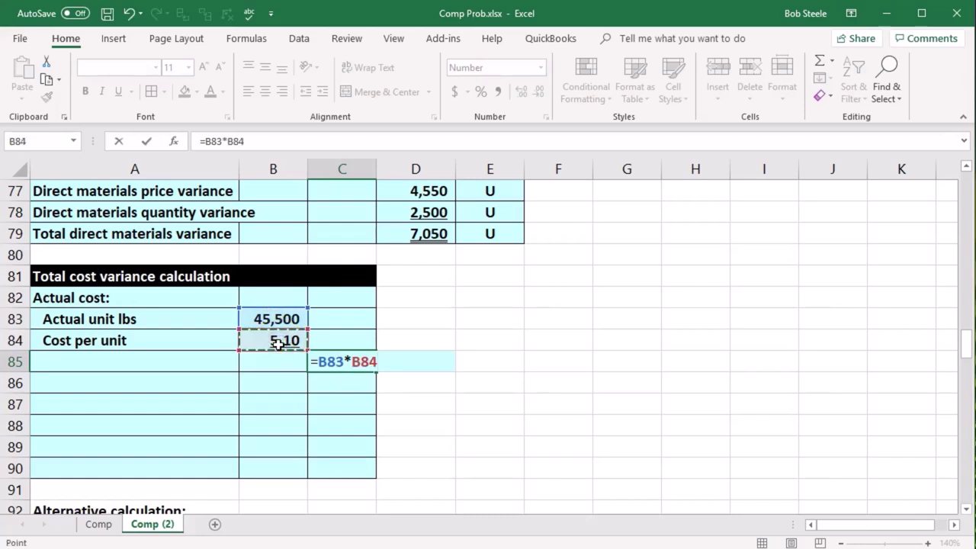
pyautogui.press('Return')
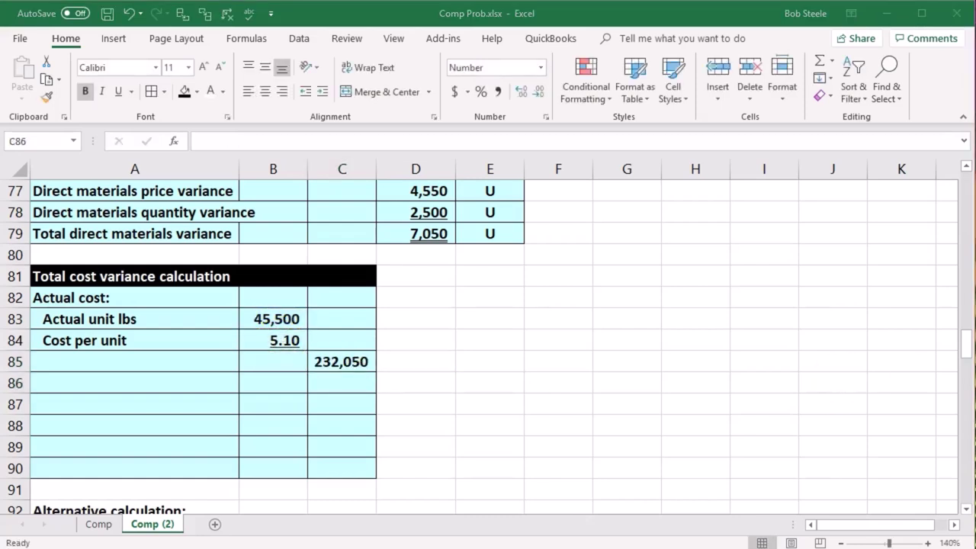
# - Label row 85 in column A as "Total actual cost", indented under the cost lines
pyautogui.click(137, 353)
pyautogui.hotkey('ctrl', 'v')
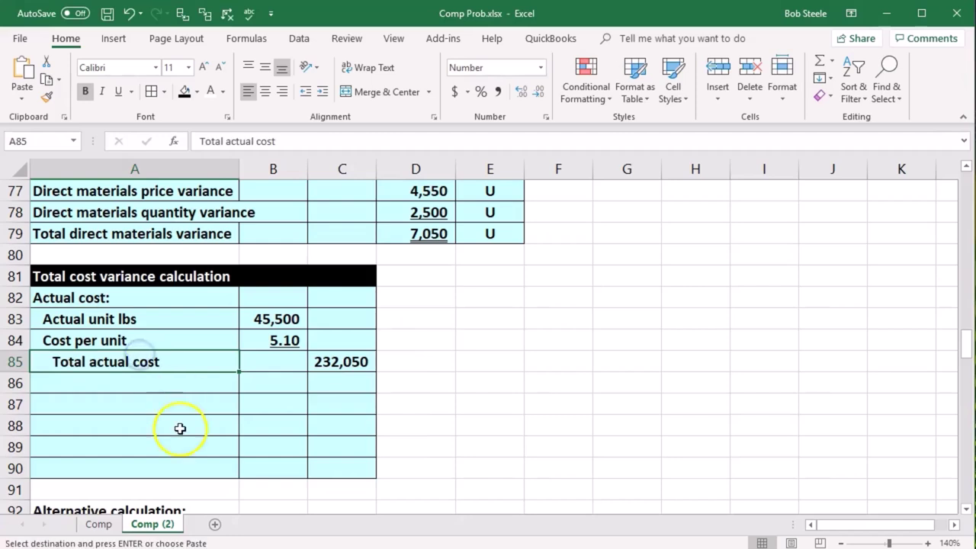
pyautogui.click(272, 467)
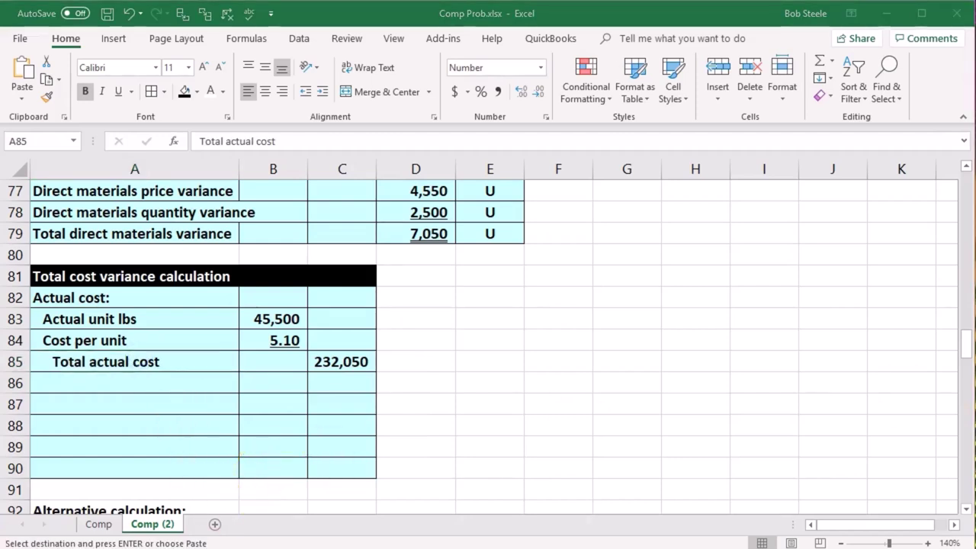
# - Enter the labels "Standard cost:" in A86 and an indented "Standard units lbs" in A87
pyautogui.click(181, 383)
pyautogui.write('Standard cost:')
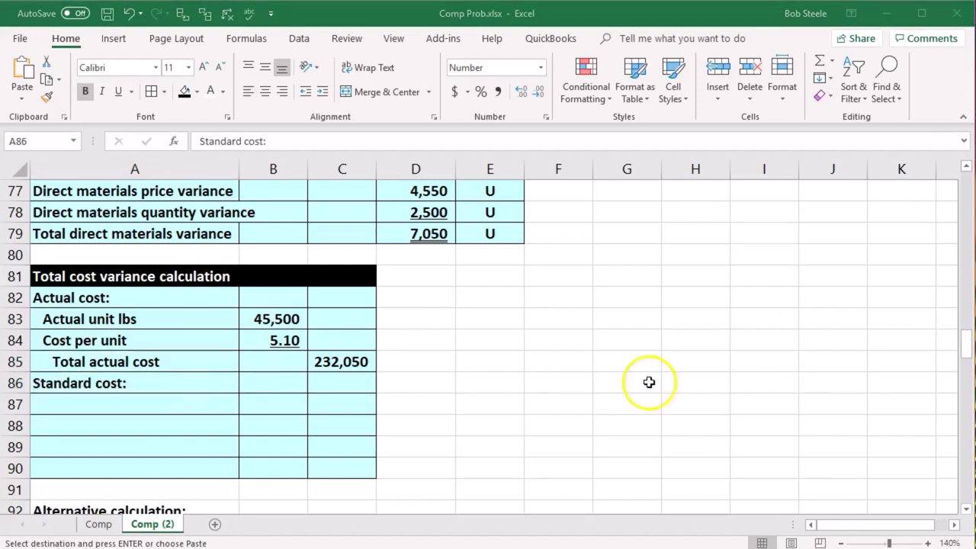
pyautogui.click(142, 405)
pyautogui.write('Standard units lbs')
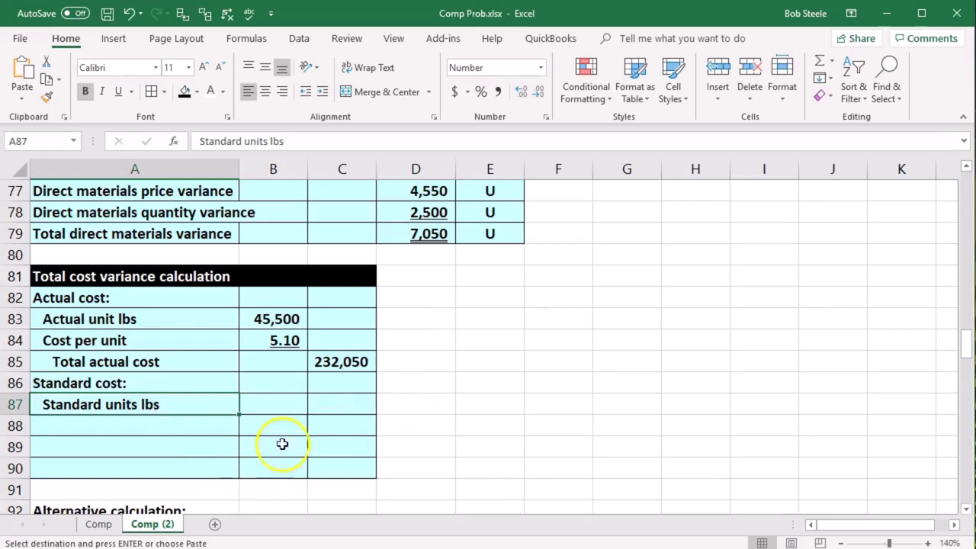
# - Calculate the standard pounds in B87 as standard pounds per unit times capacity in units times expected volume with =B4*E17*E16
pyautogui.click(283, 405)
pyautogui.write('=')
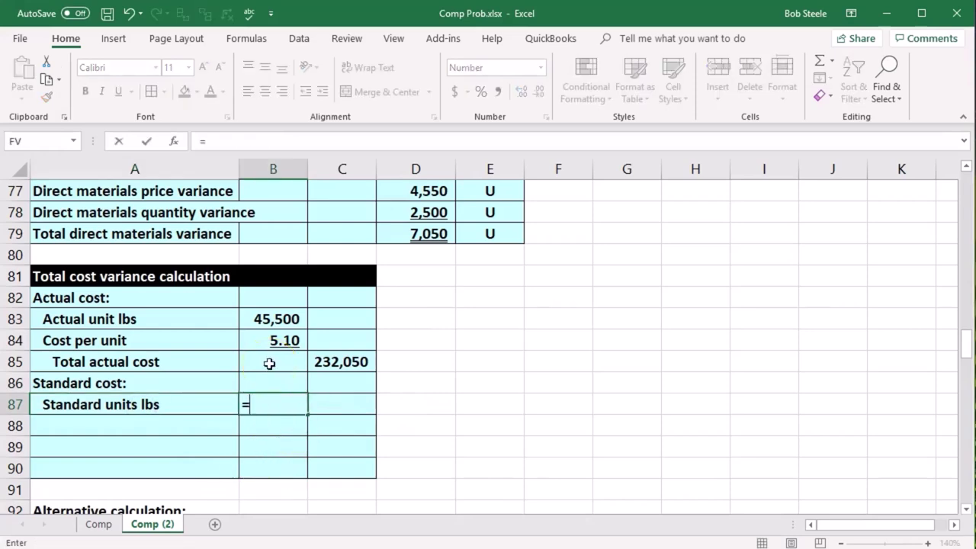
pyautogui.scroll(20, 578, 475)
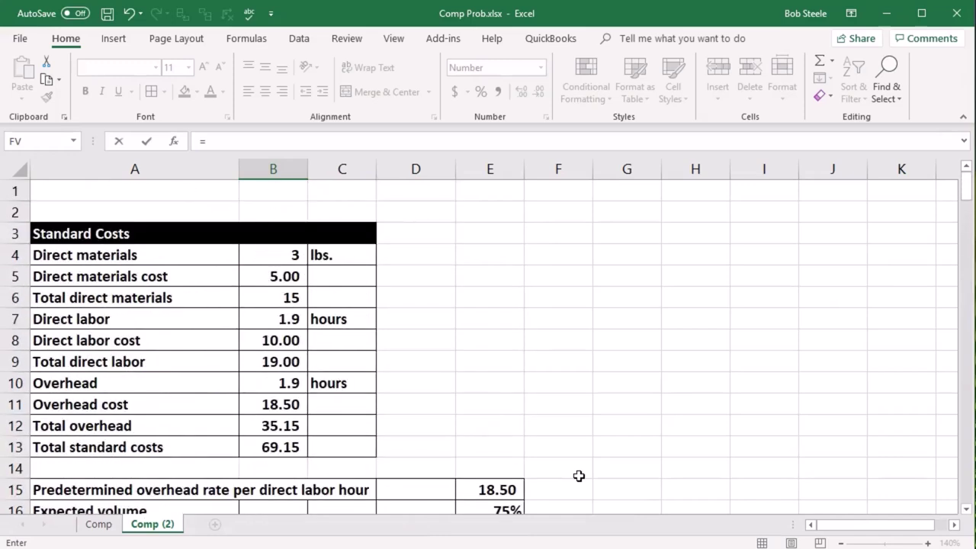
pyautogui.scroll(-6, 579, 476)
pyautogui.scroll(3, 579, 476)
pyautogui.scroll(3, 579, 475)
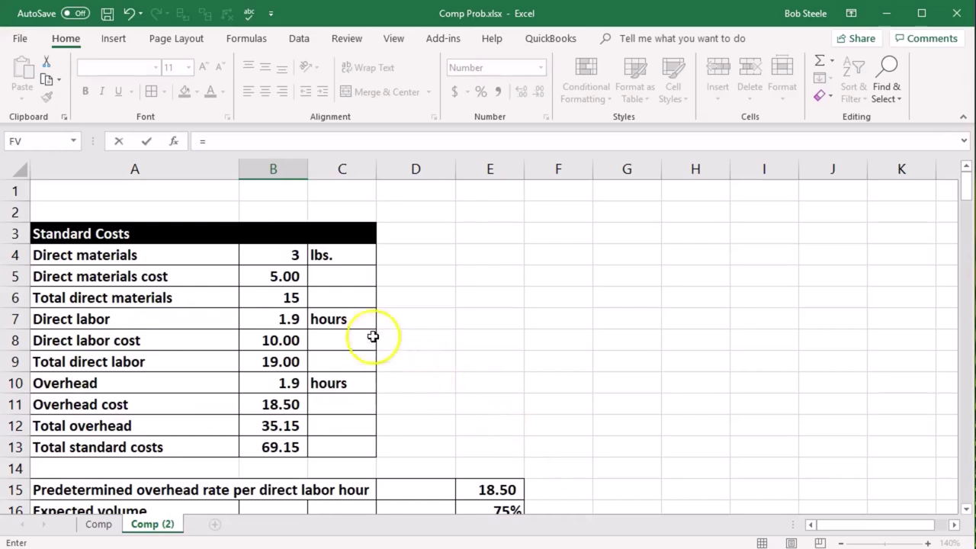
pyautogui.click(272, 256)
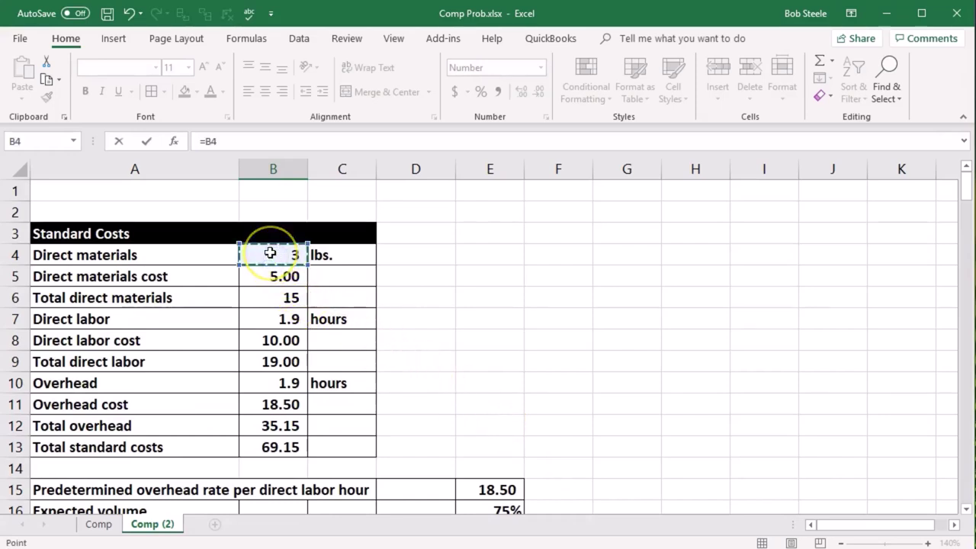
pyautogui.write('*')
pyautogui.scroll(-2, 692, 372)
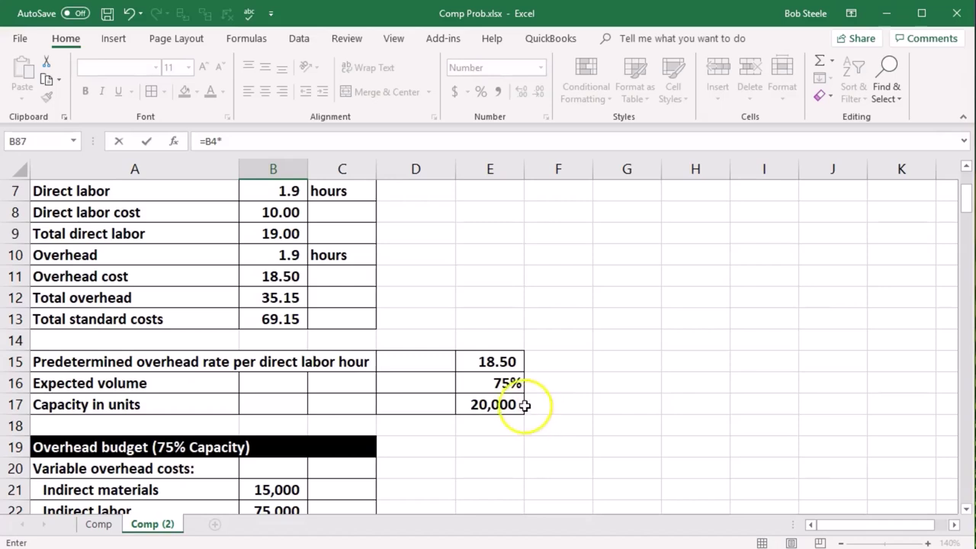
pyautogui.click(499, 407)
pyautogui.write('*')
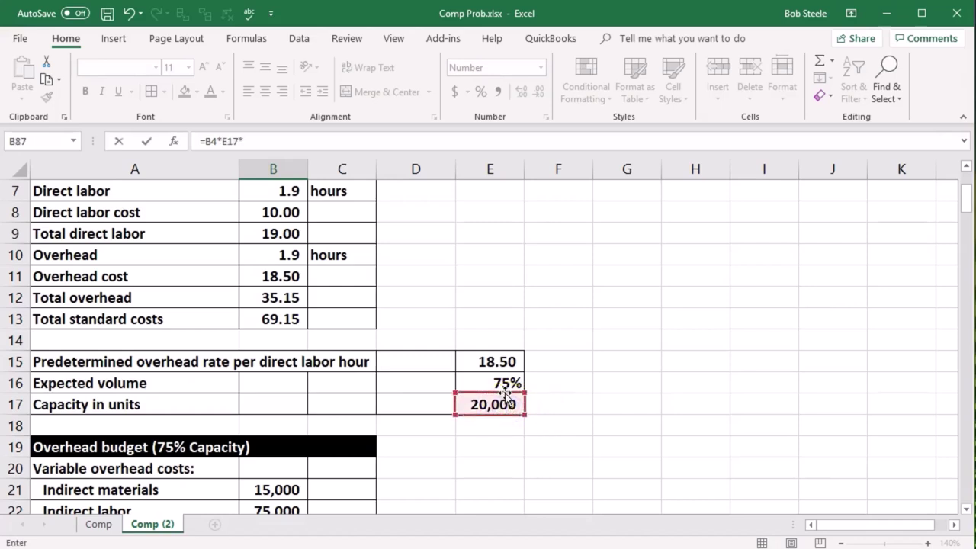
pyautogui.click(503, 383)
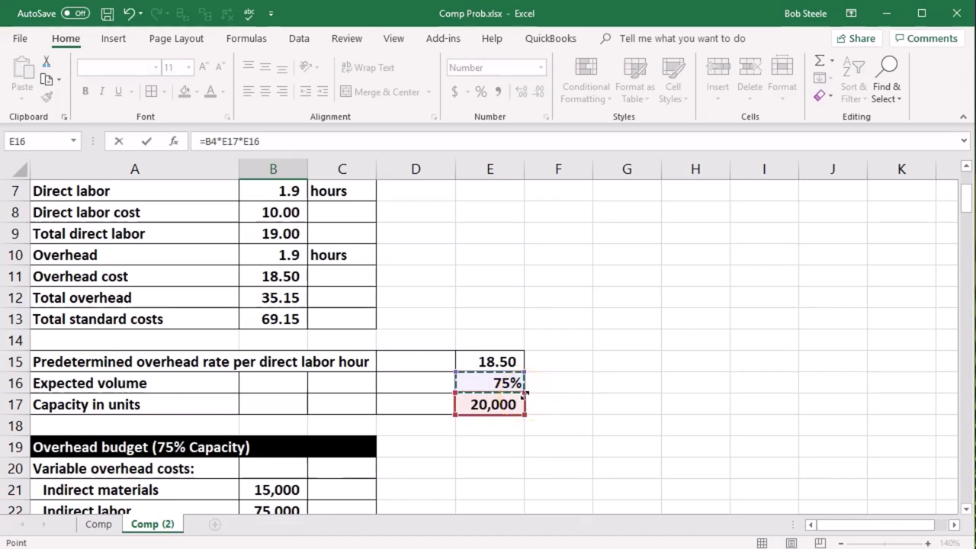
pyautogui.scroll(2, 524, 394)
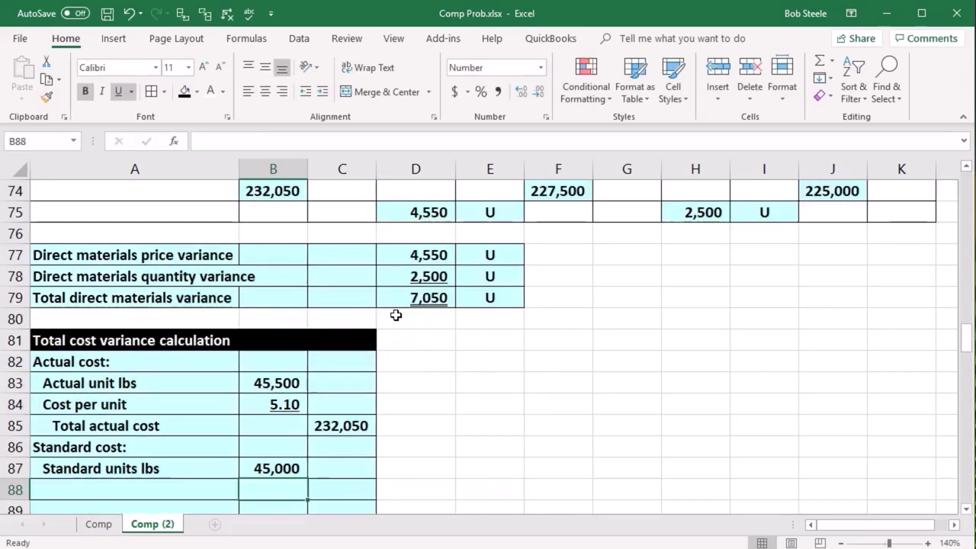
pyautogui.scroll(-1, 396, 315)
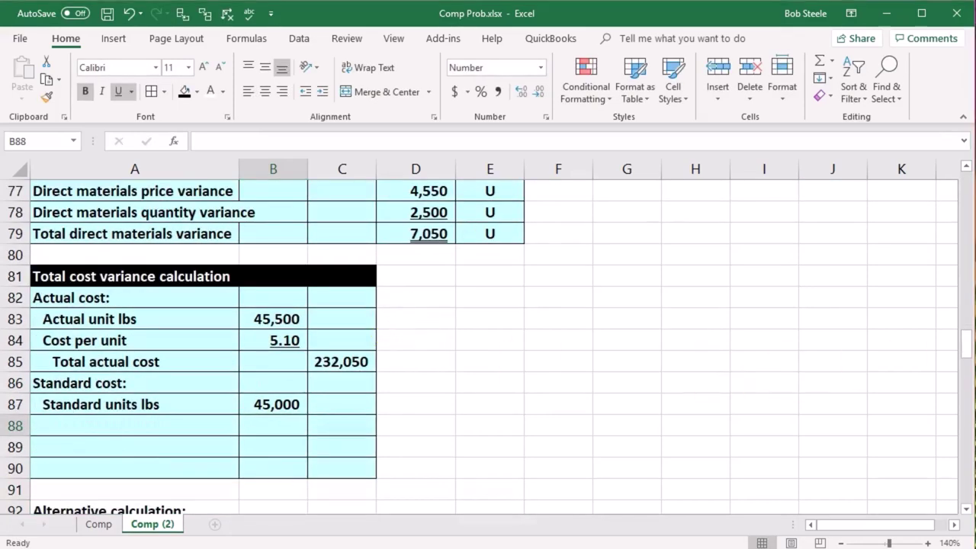
pyautogui.click(262, 403)
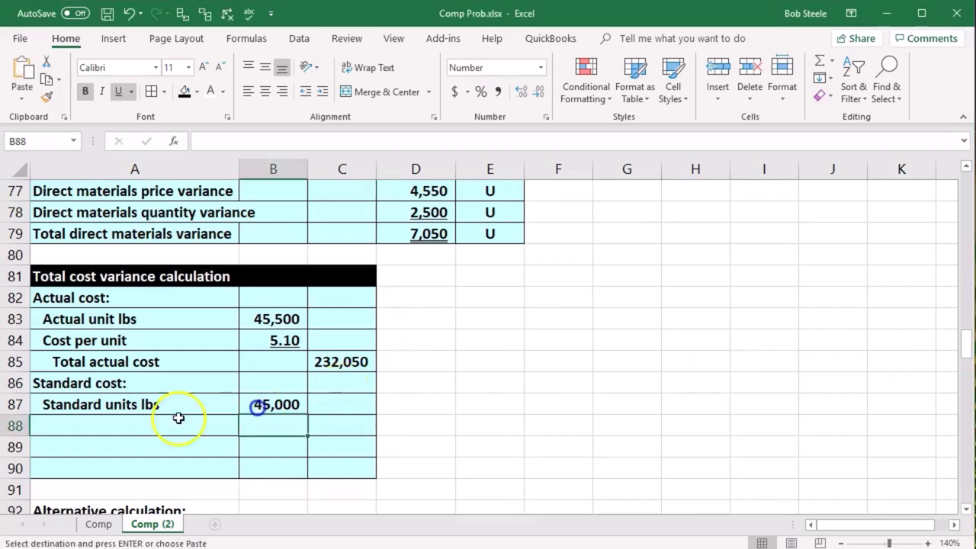
# - Label A88 as an indented "Standard cost per unit" and link B88 to the standard direct materials cost with =B5
pyautogui.click(148, 425)
pyautogui.hotkey('ctrl', 'v')
pyautogui.click(288, 433)
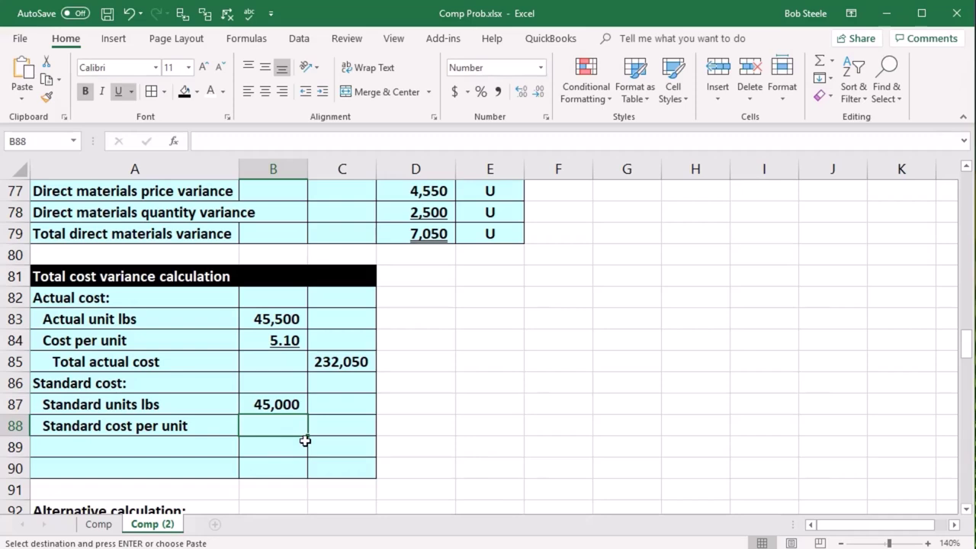
pyautogui.write('=')
pyautogui.scroll(20, 309, 441)
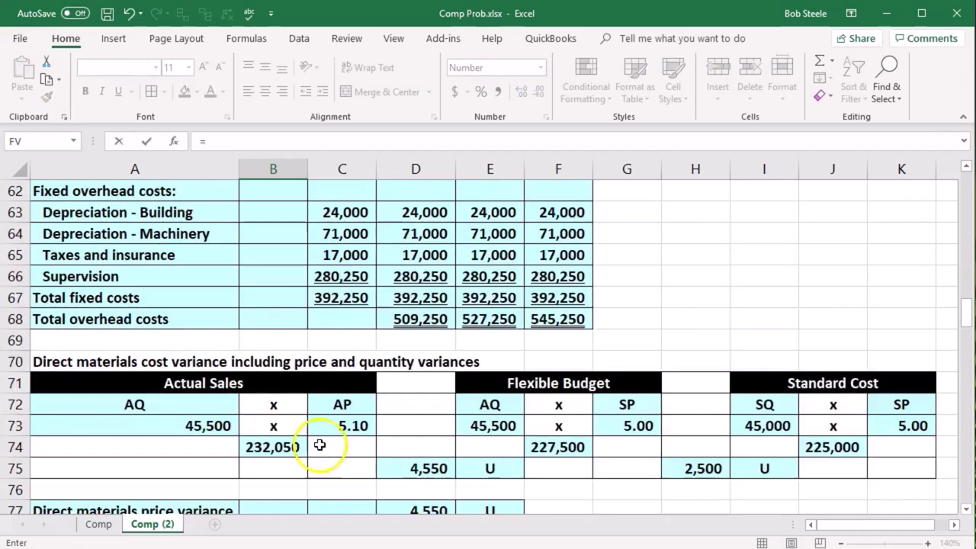
pyautogui.scroll(4, 320, 442)
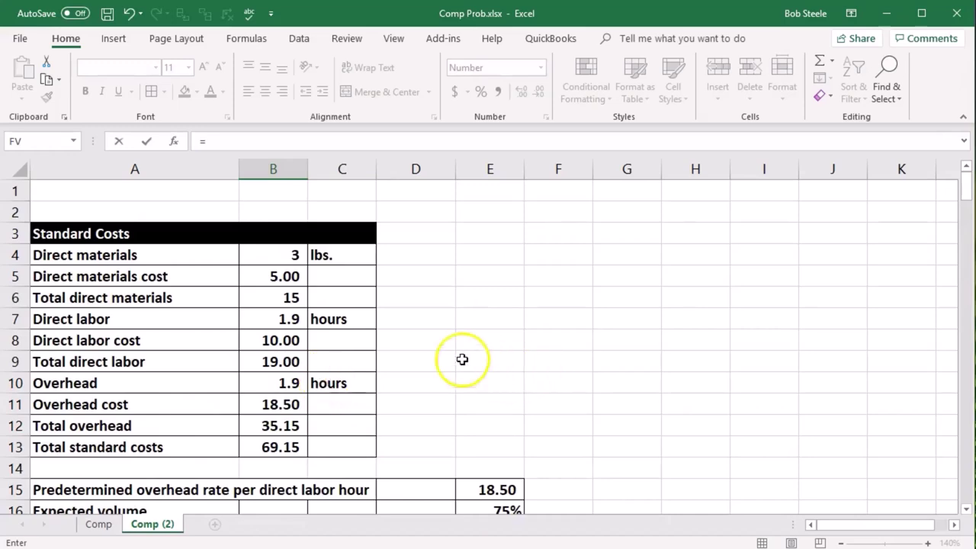
pyautogui.click(292, 279)
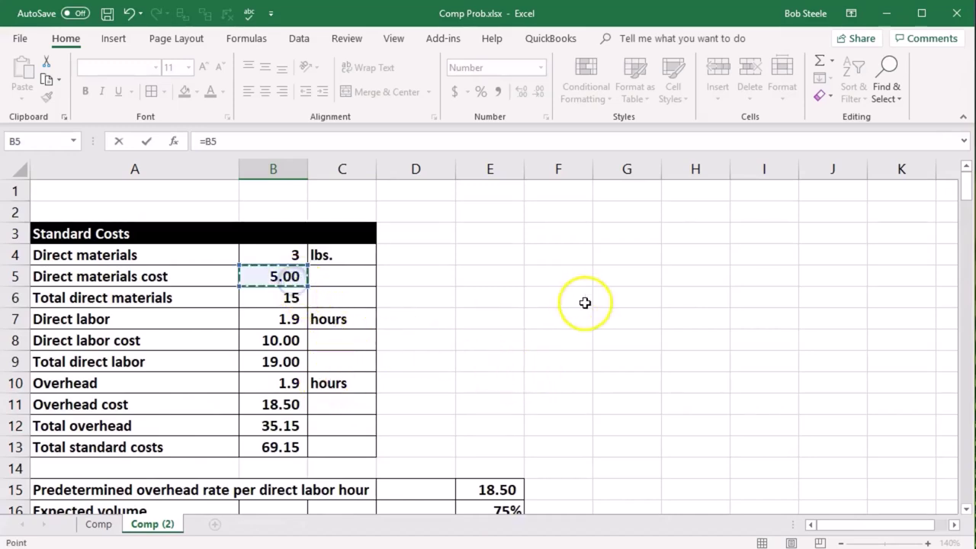
pyautogui.press('Return')
# - Calculate the total standard cost in C89 as standard pounds times standard cost per unit with =B87*B88
pyautogui.scroll(-1, 574, 307)
pyautogui.scroll(-1, 574, 307)
pyautogui.click(338, 364)
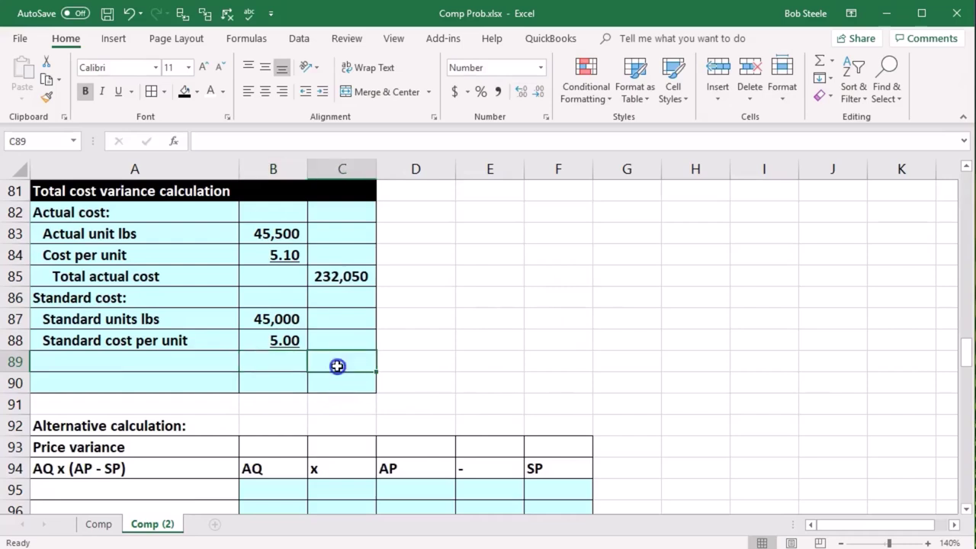
pyautogui.write('=')
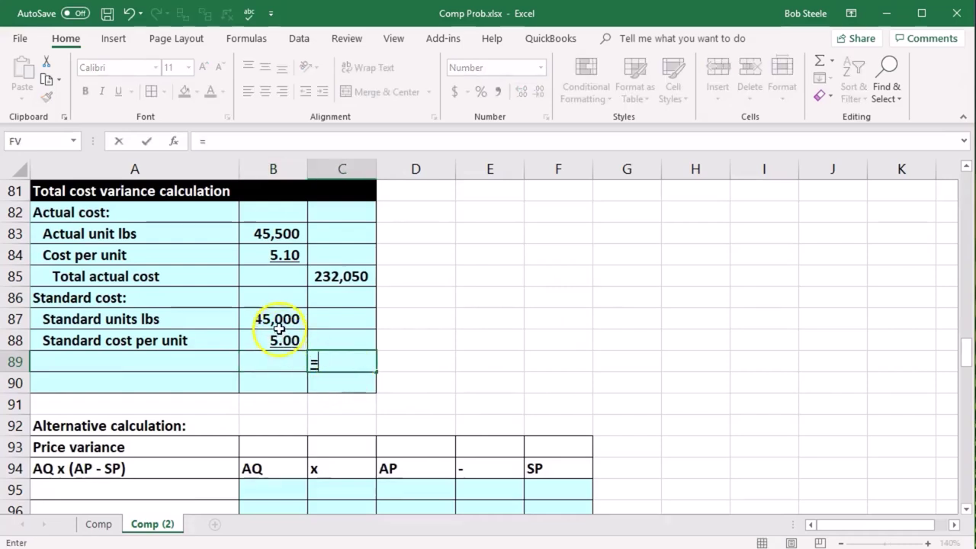
pyautogui.click(278, 320)
pyautogui.write('*')
pyautogui.click(274, 339)
pyautogui.press('Return')
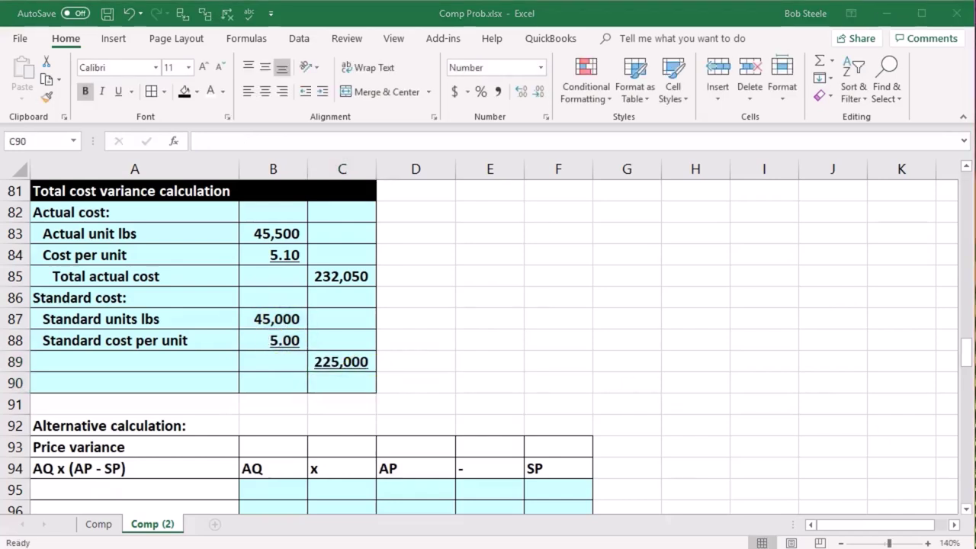
# - Enter the labels "Total standard cost", indented, in A89 and "Direct material cost variance" in A90
pyautogui.click(144, 359)
pyautogui.hotkey('ctrl', 'v')
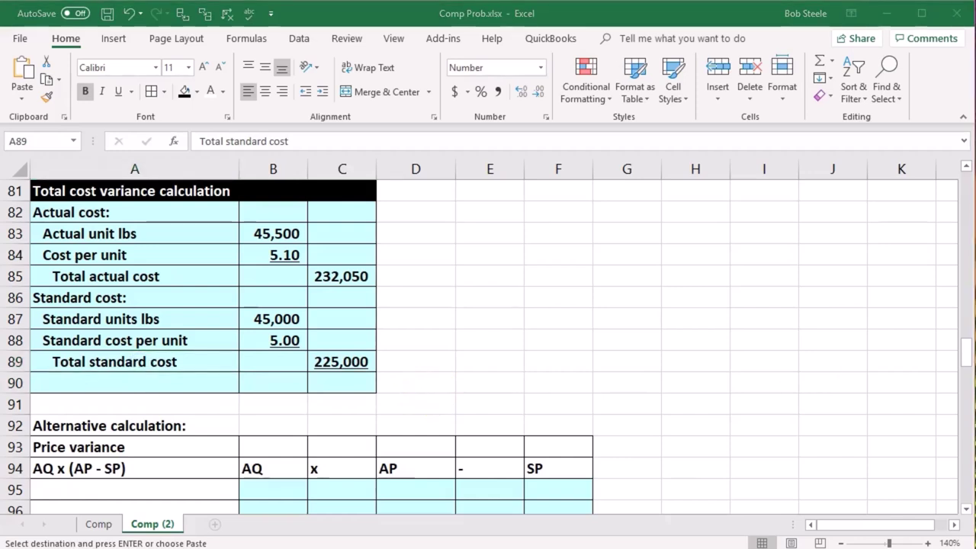
pyautogui.click(83, 388)
pyautogui.hotkey('ctrl', 'v')
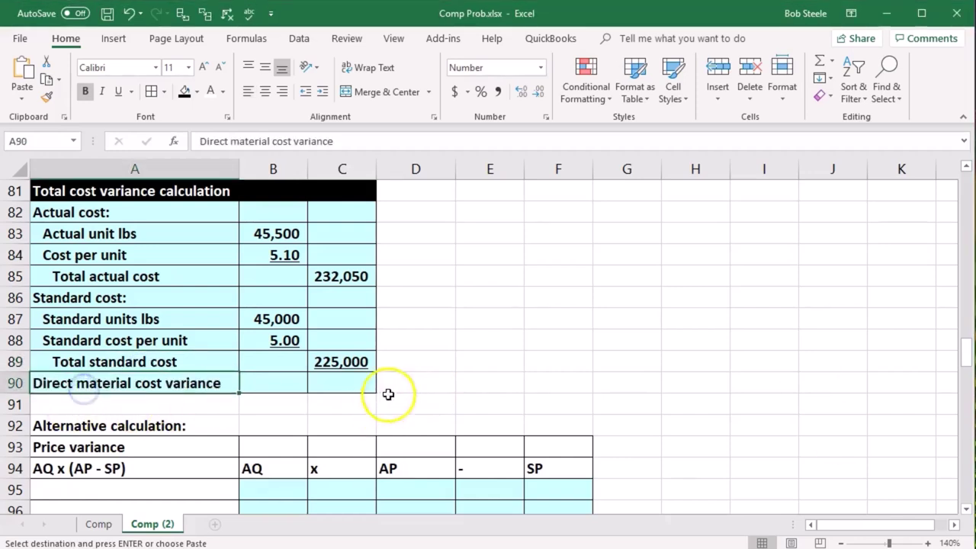
# - Calculate the direct material cost variance in C90 as total actual cost minus total standard cost with =C85-C89
pyautogui.click(338, 390)
pyautogui.click(352, 420)
pyautogui.click(343, 379)
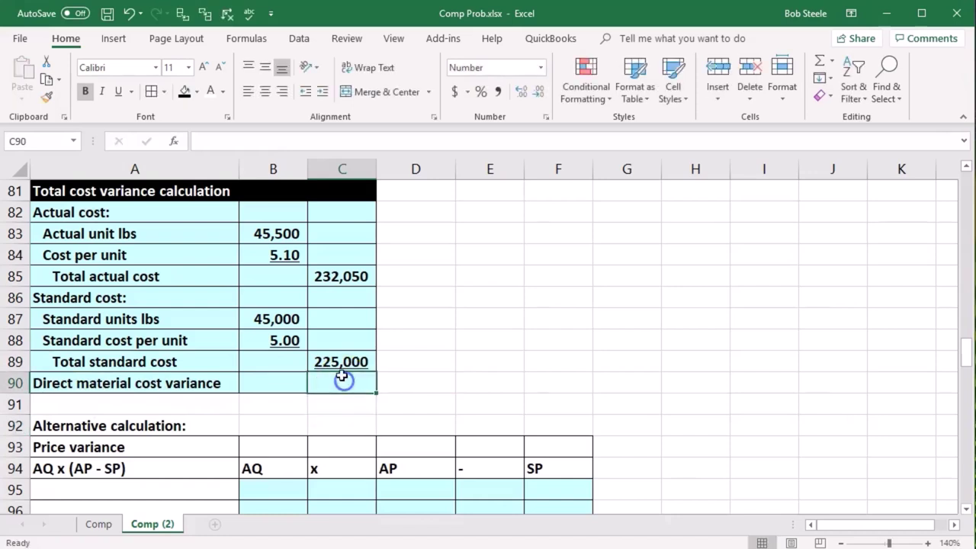
pyautogui.write('=')
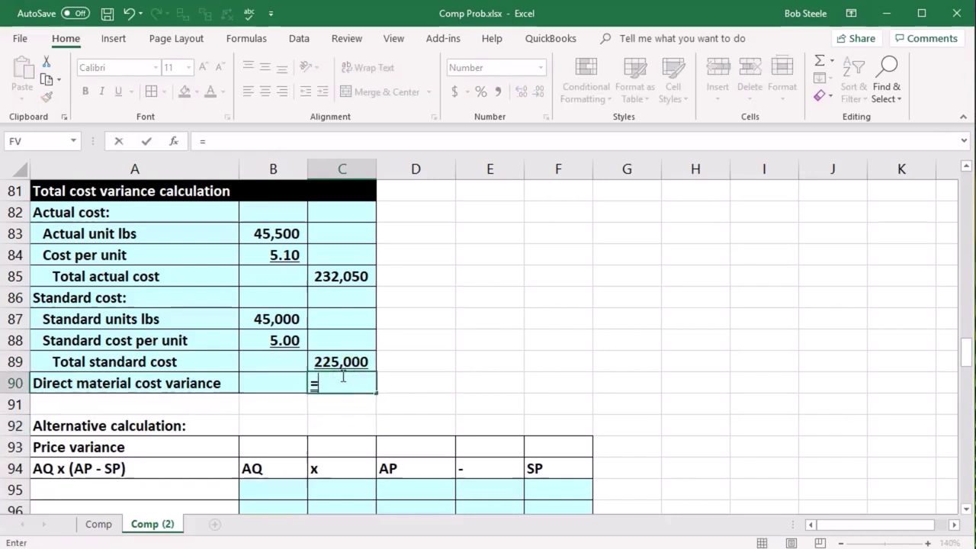
pyautogui.click(333, 276)
pyautogui.write('-')
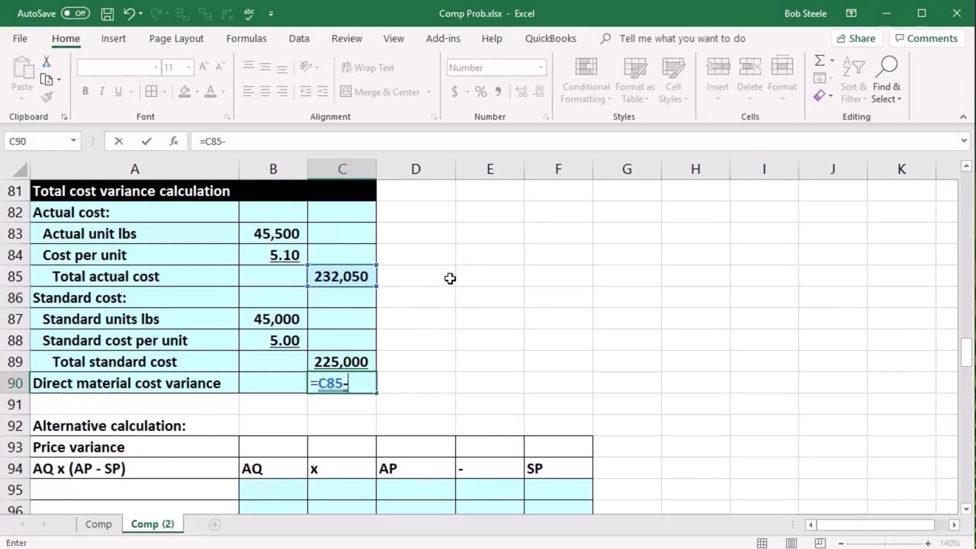
pyautogui.click(343, 361)
pyautogui.press('Return')
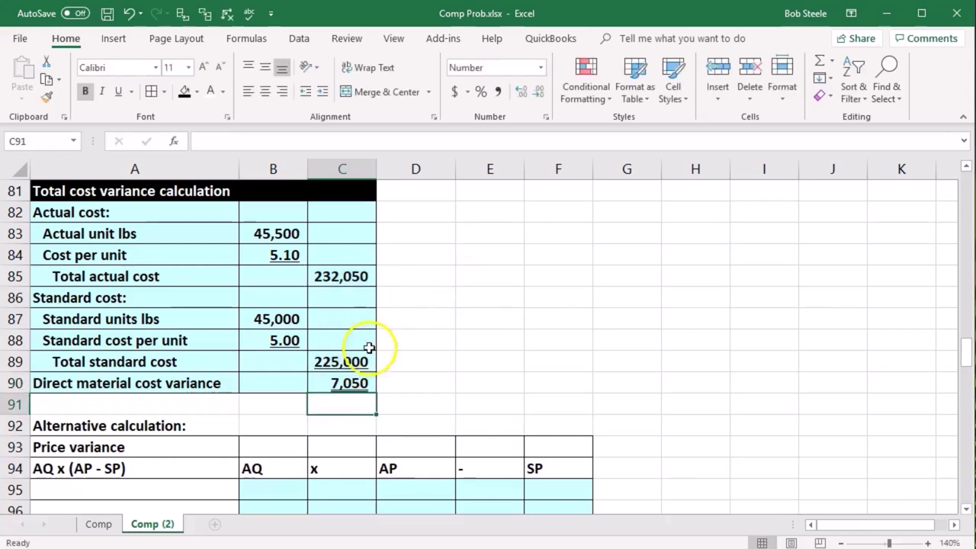
# - Compare the direct material cost variance in C90 with the total direct materials variance in D79
pyautogui.click(355, 386)
pyautogui.scroll(1, 480, 401)
pyautogui.scroll(1, 482, 402)
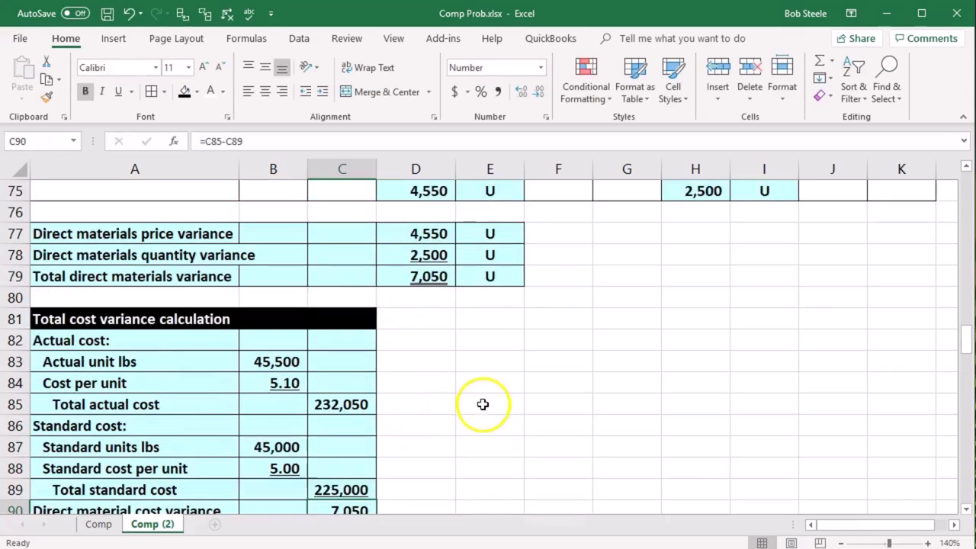
pyautogui.click(431, 277)
pyautogui.scroll(-1, 420, 338)
pyautogui.click(348, 448)
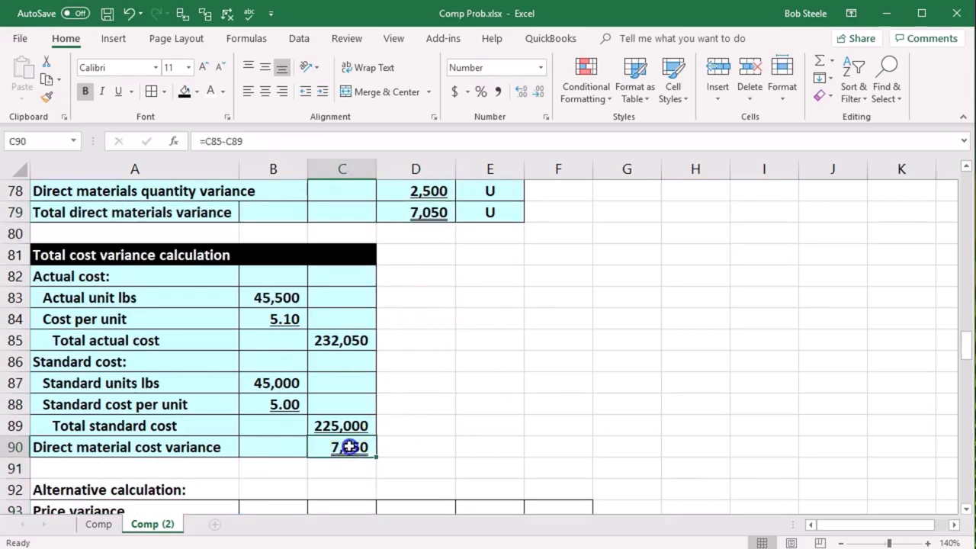
pyautogui.scroll(1, 403, 386)
pyautogui.click(432, 280)
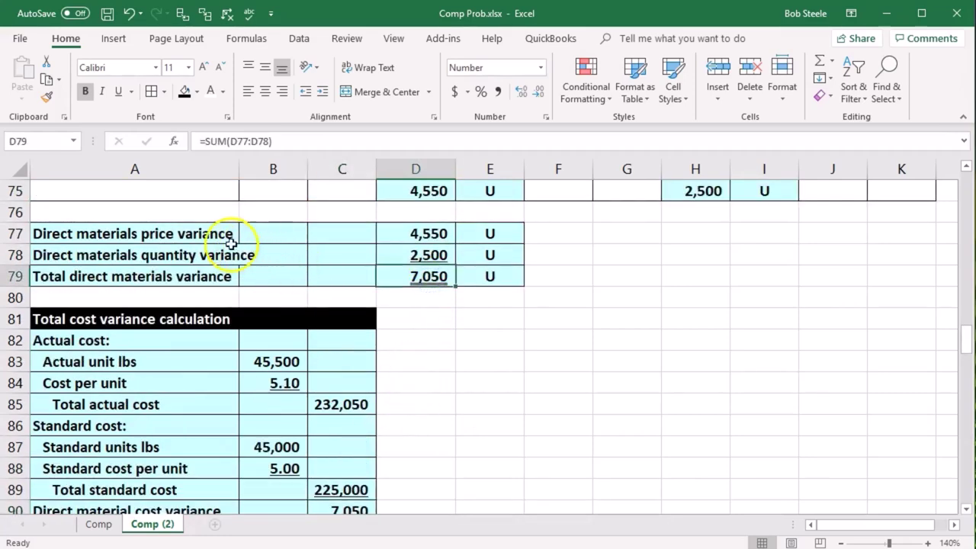
# - Review how the price and quantity variances in row 75 derive from the actual, flexible budget and standard cost totals in row 74
pyautogui.moveTo(218, 233); pyautogui.dragTo(215, 248)
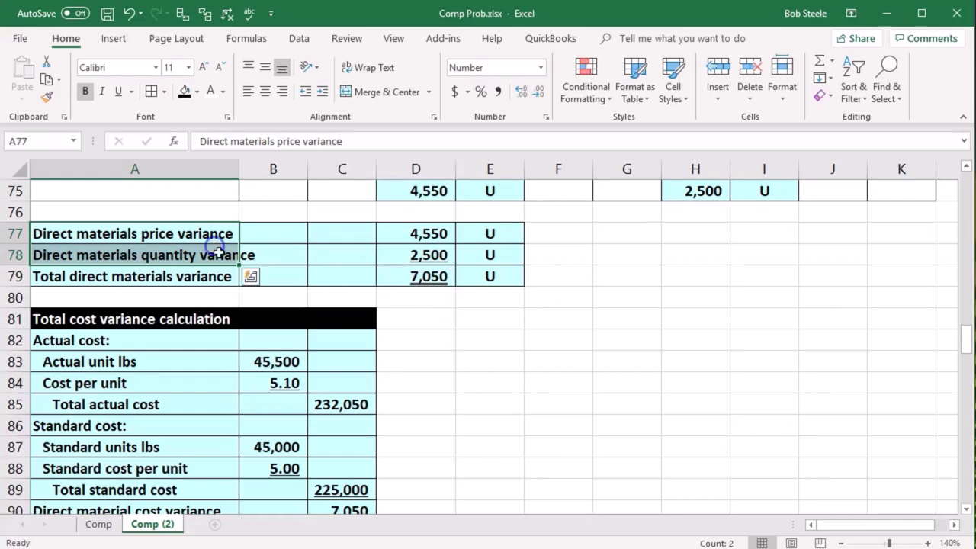
pyautogui.scroll(2, 289, 409)
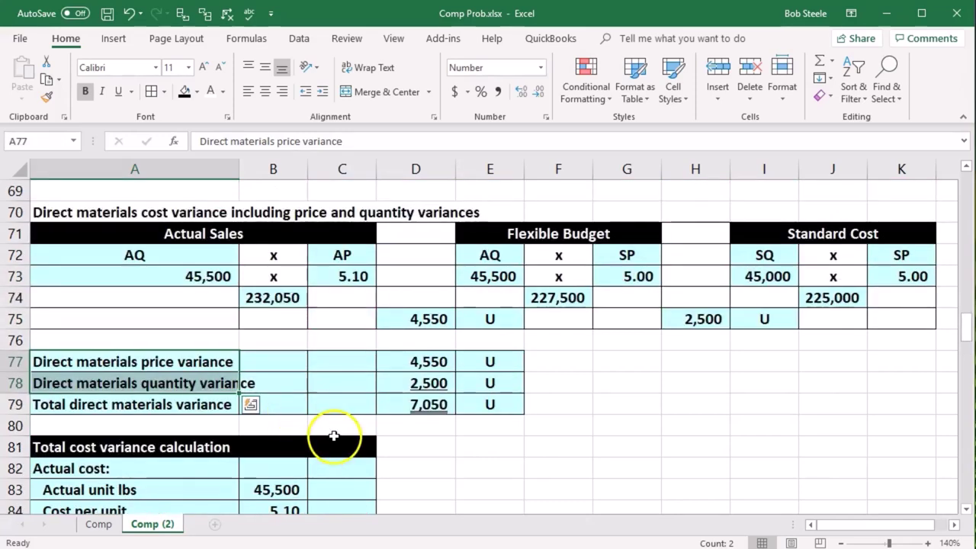
pyautogui.click(286, 296)
pyautogui.click(811, 298)
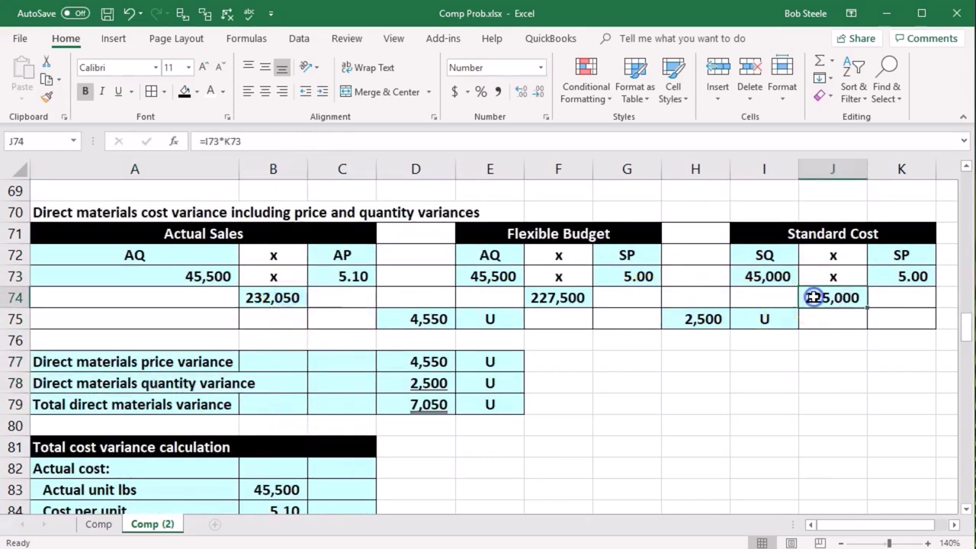
pyautogui.click(431, 319)
pyautogui.click(700, 319)
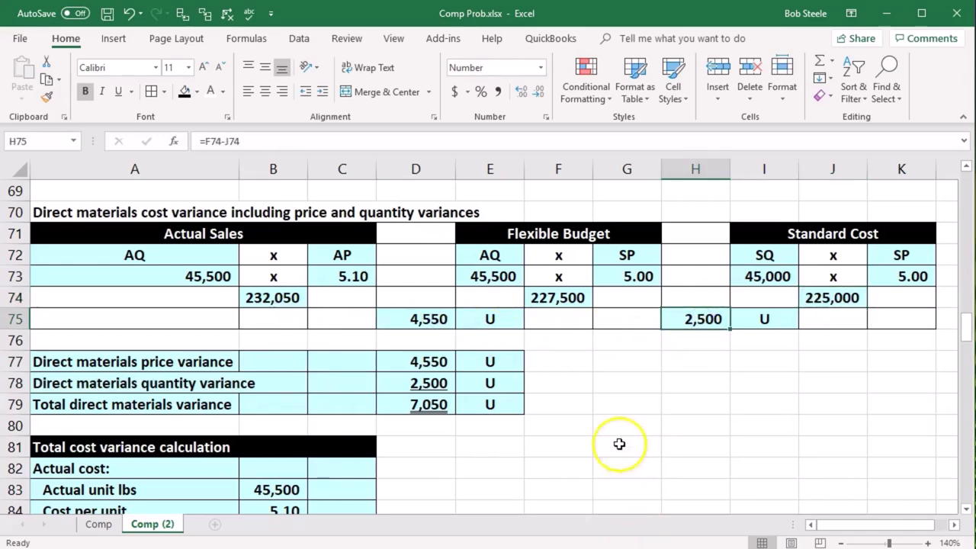
pyautogui.scroll(-1, 625, 404)
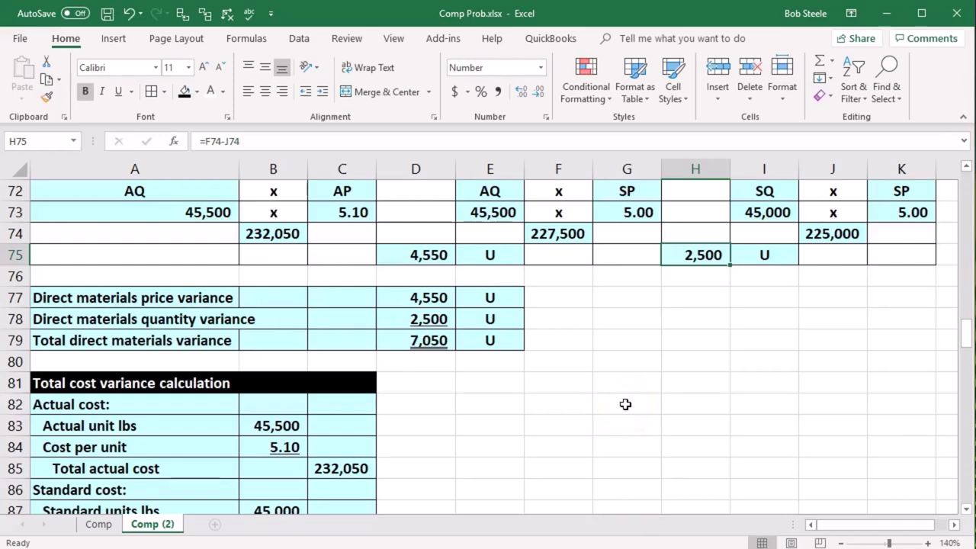
pyautogui.scroll(-1, 625, 404)
pyautogui.click(637, 412)
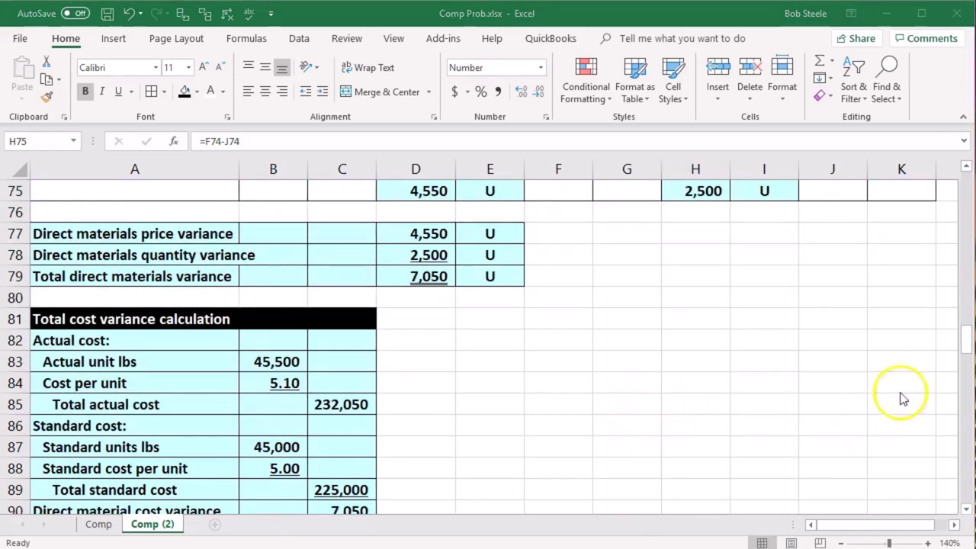
# - In the alternative price variance calculation, link AQ in B95 to the actual pounds with =B83 and enter "x" in C95
pyautogui.scroll(-3, 719, 392)
pyautogui.scroll(-2, 702, 397)
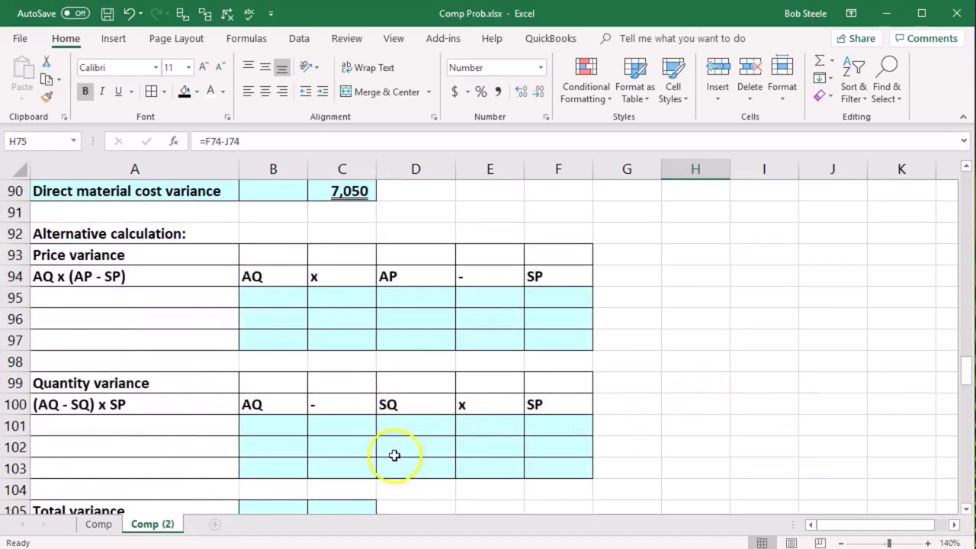
pyautogui.click(159, 277)
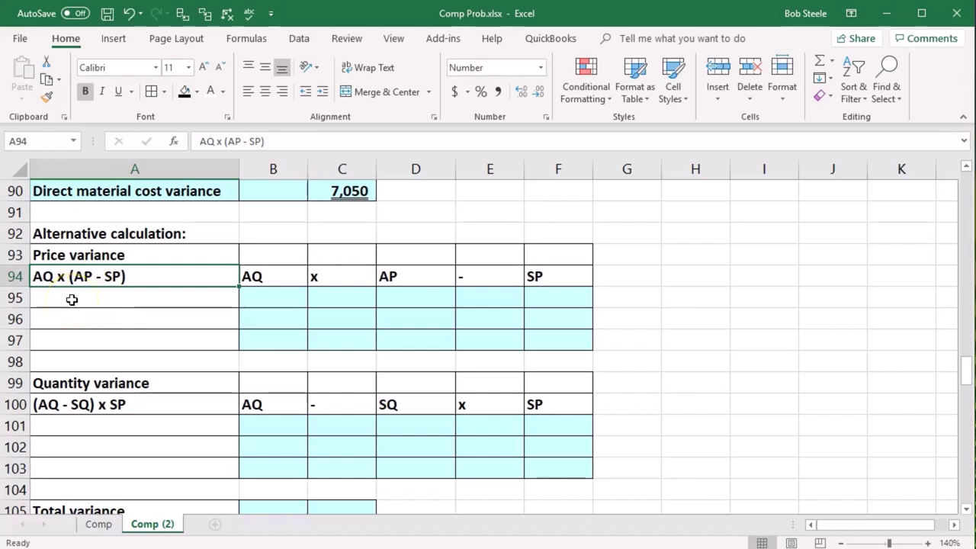
pyautogui.click(260, 294)
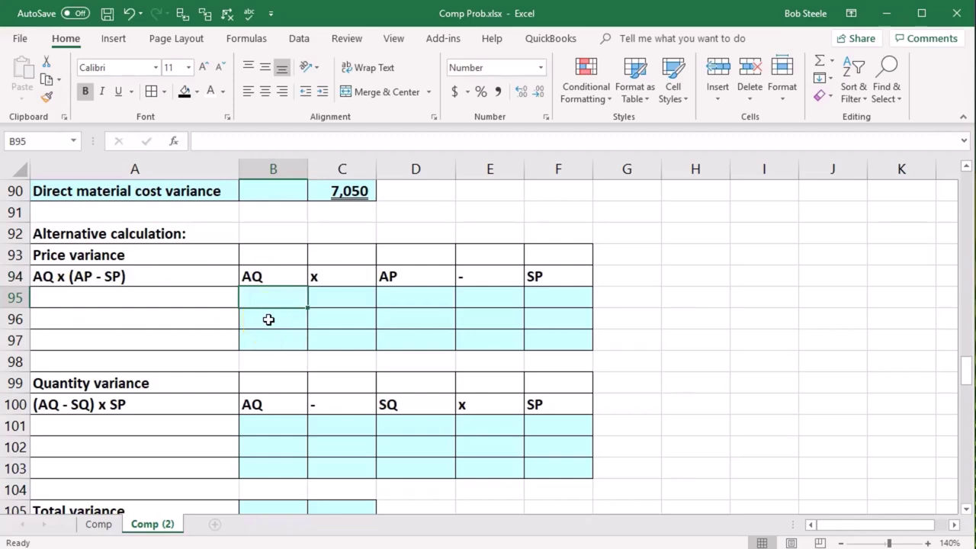
pyautogui.write('=')
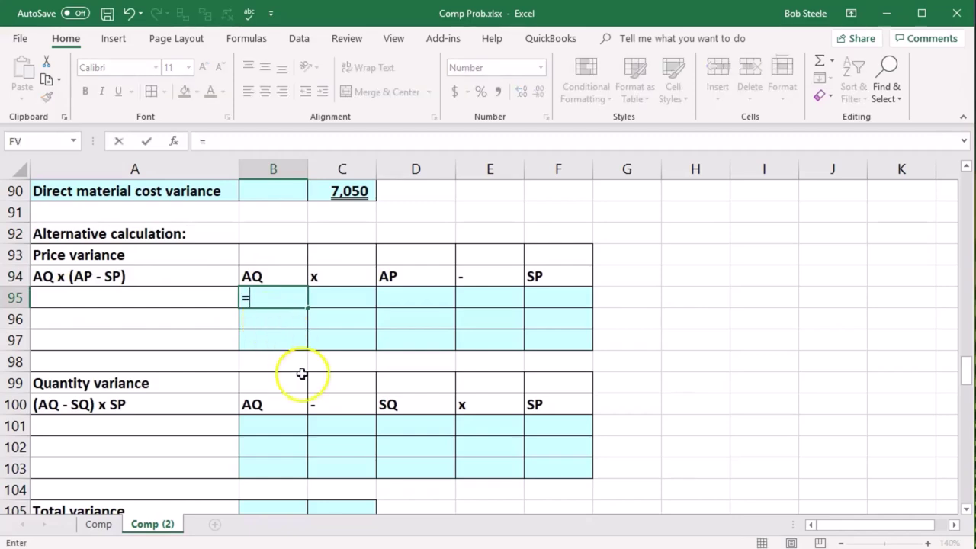
pyautogui.scroll(1, 303, 373)
pyautogui.scroll(2, 302, 373)
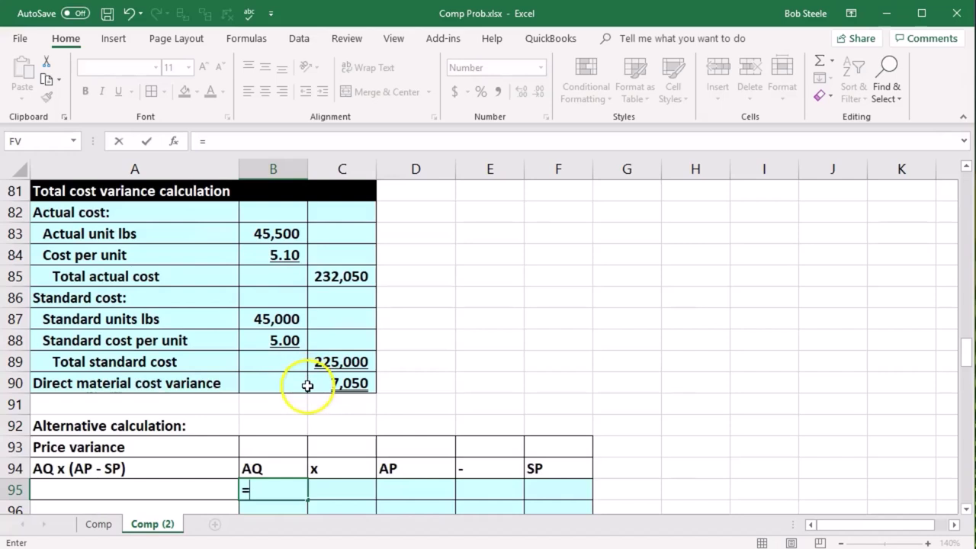
pyautogui.click(278, 234)
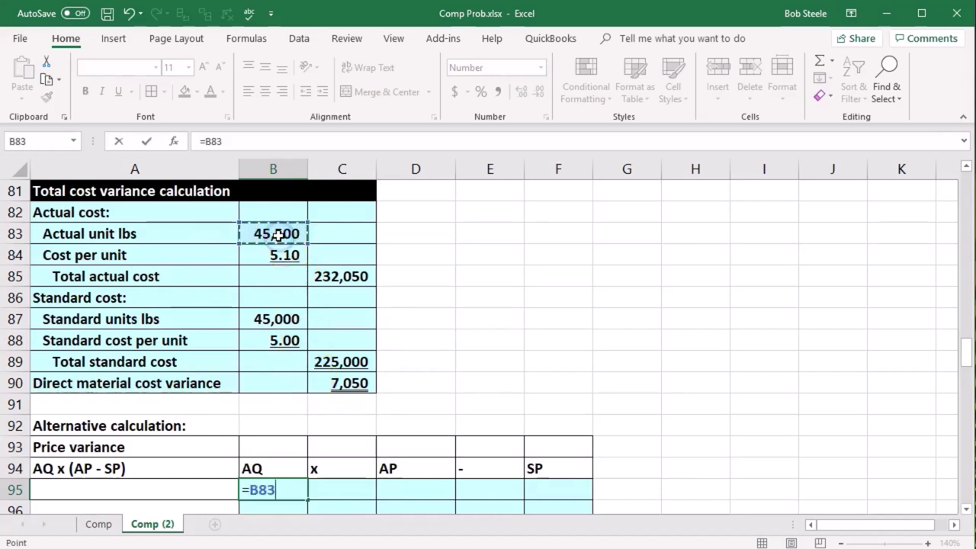
pyautogui.press('Tab')
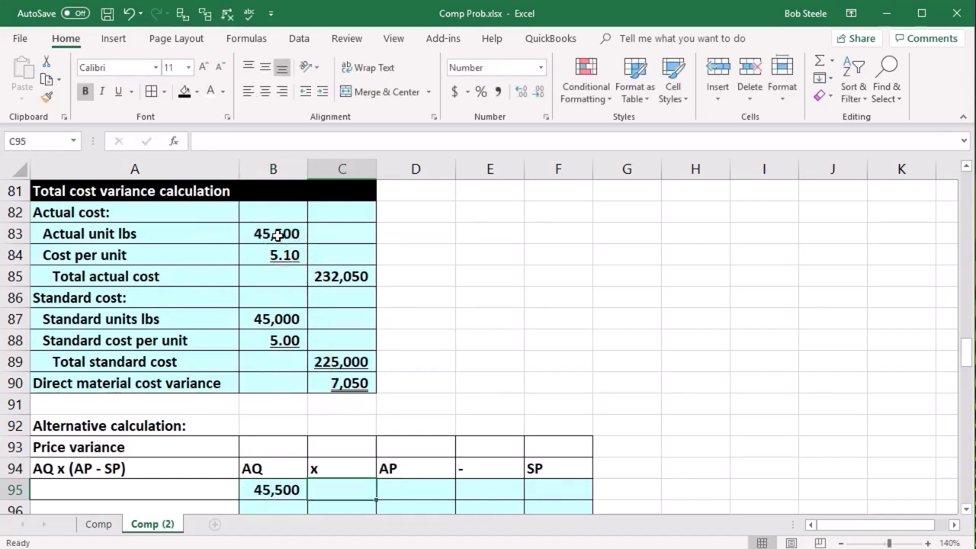
pyautogui.press('Tab')
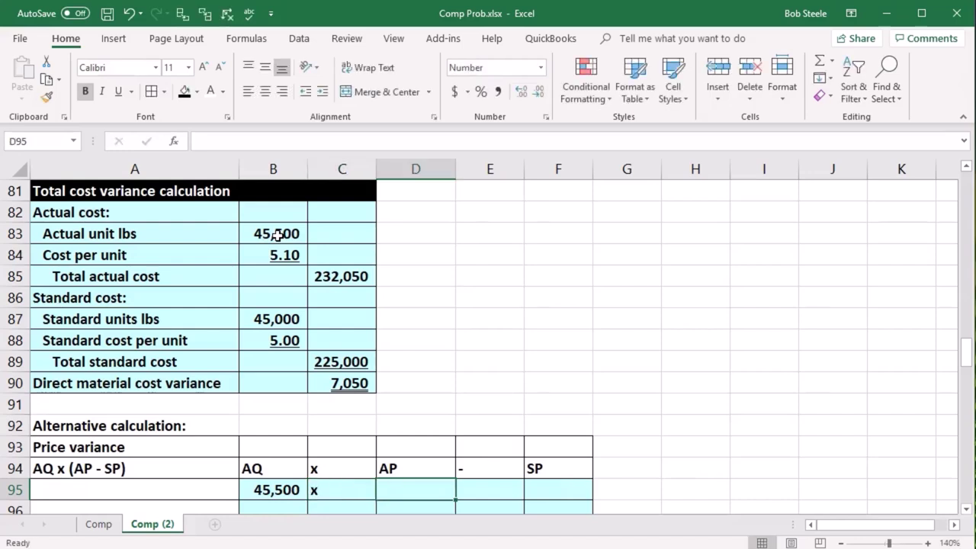
# - Link the actual price (AP) in D95 to the actual cost per unit with =B84
pyautogui.write('=')
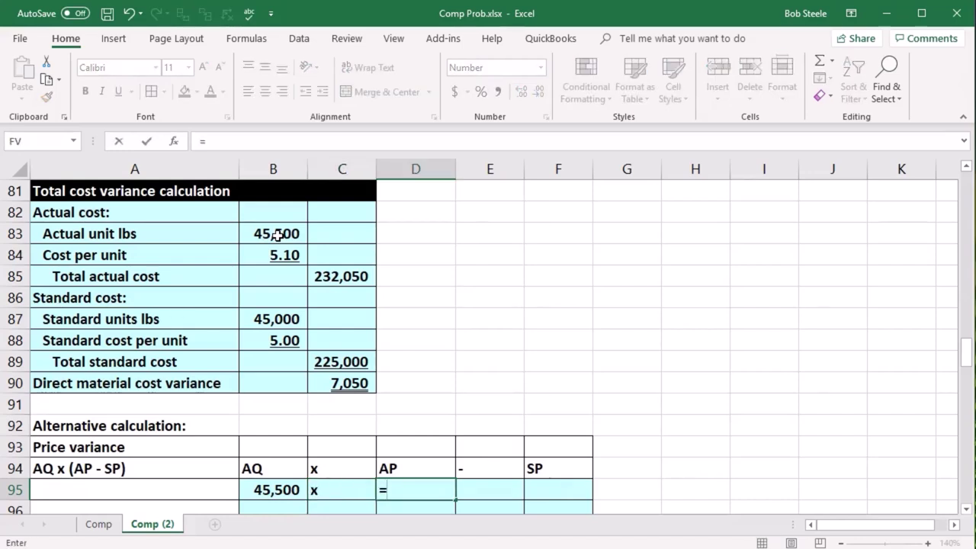
pyautogui.click(275, 255)
pyautogui.click(275, 256)
pyautogui.press('Tab')
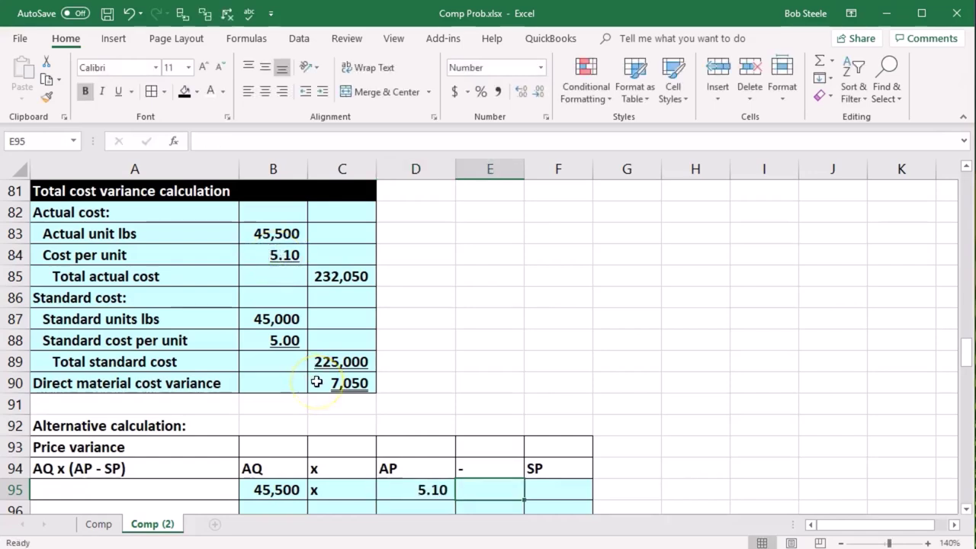
# - Enter -B88 in E95, referencing the standard cost per unit as a negative
pyautogui.write('-')
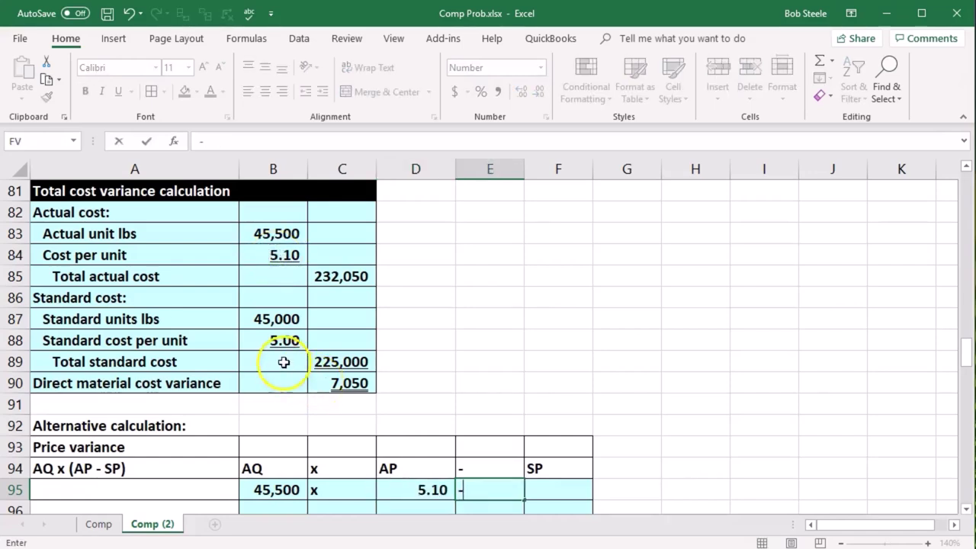
pyautogui.click(275, 340)
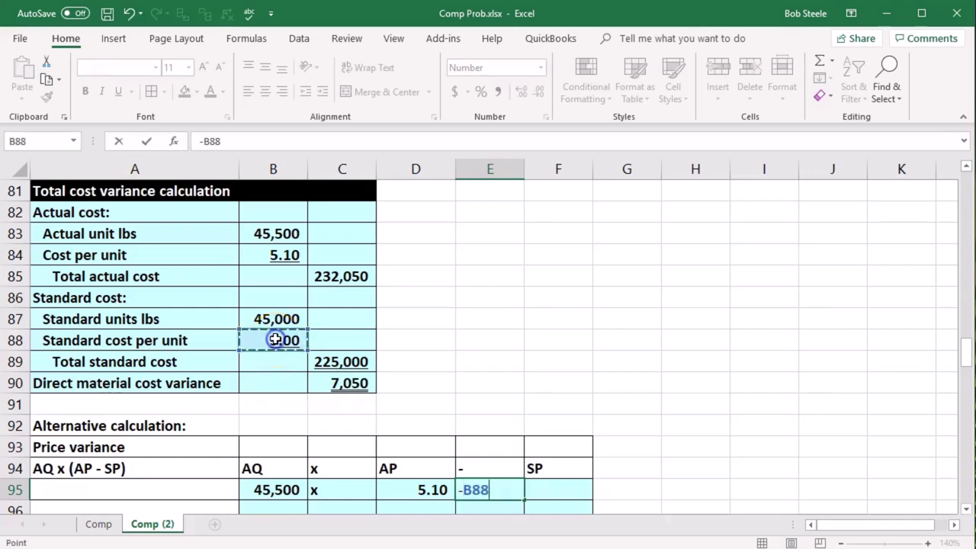
pyautogui.press('Tab')
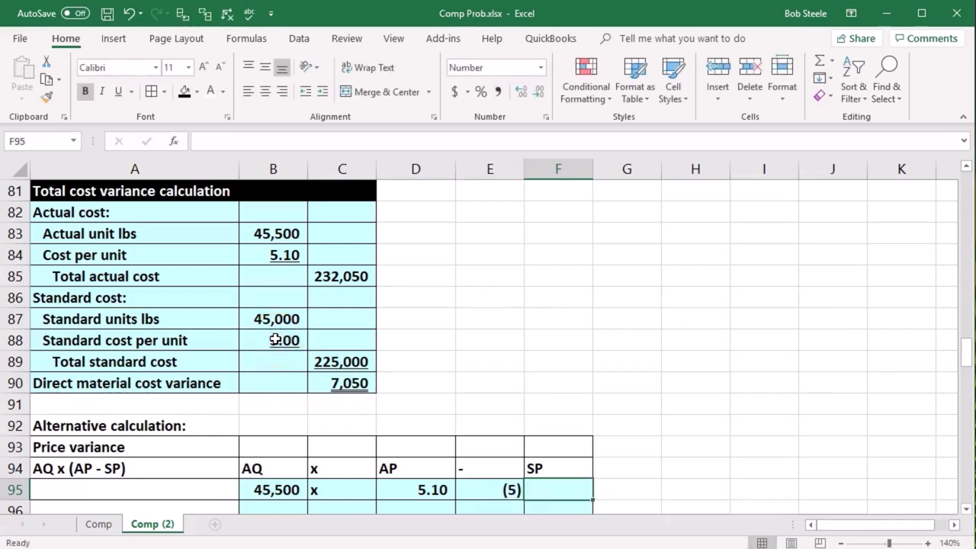
# - Replace the formula in E95 of the alternative price variance calculation with a plain minus sign "-"
pyautogui.click(476, 487)
pyautogui.doubleClick(476, 486)
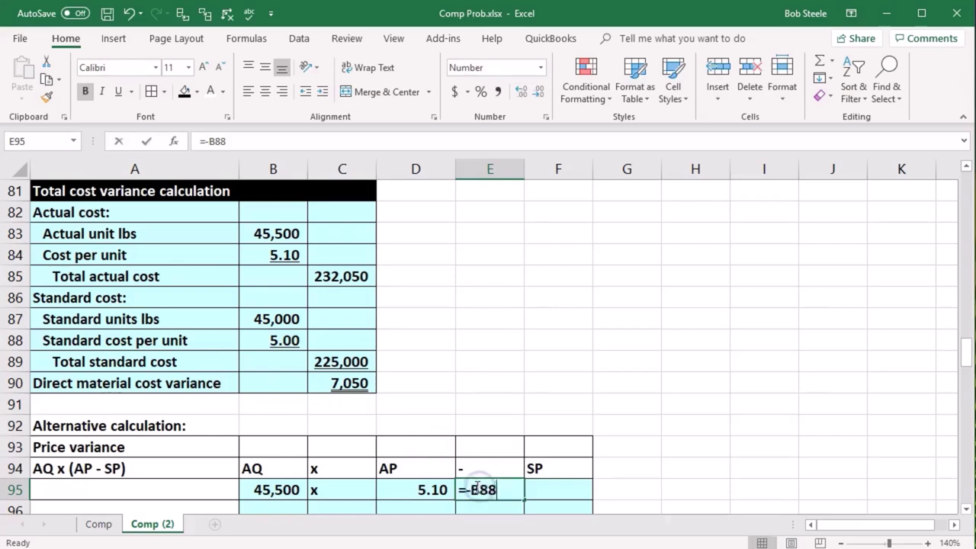
pyautogui.press('BackSpace')
pyautogui.press('BackSpace')
pyautogui.press('BackSpace')
pyautogui.press('BackSpace')
pyautogui.press('BackSpace')
pyautogui.write('-')
pyautogui.press('Tab')
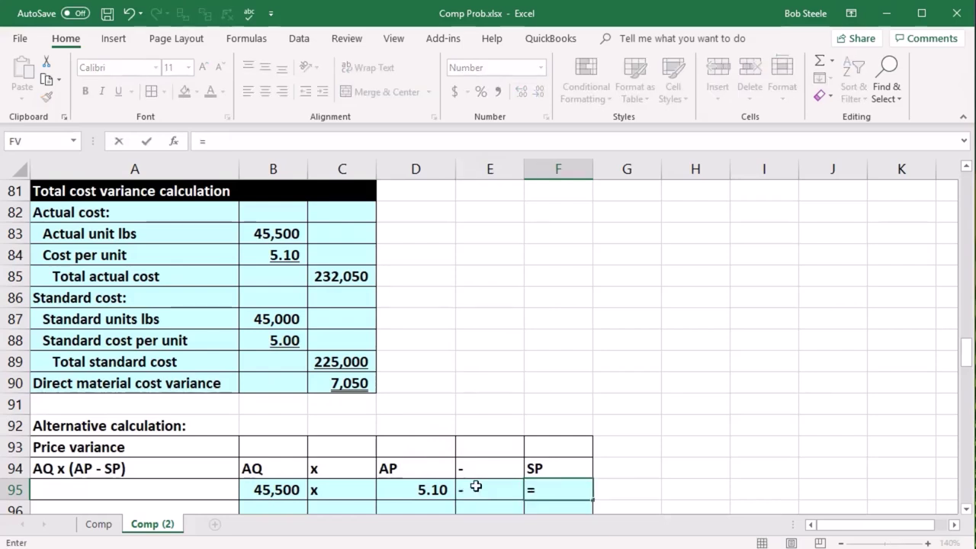
# - Link the standard price (SP) in F95 to the standard cost per unit with =B88
pyautogui.click(287, 340)
pyautogui.press('Return')
pyautogui.click(414, 471)
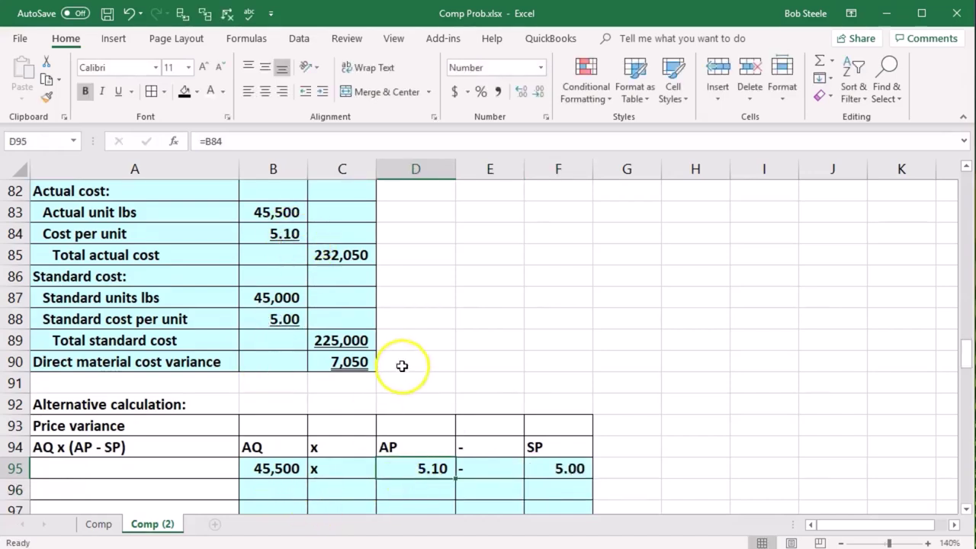
# - Add parentheses to the price variance headings so D94 reads "(AP" and F94 reads "SP)"
pyautogui.scroll(-1, 539, 453)
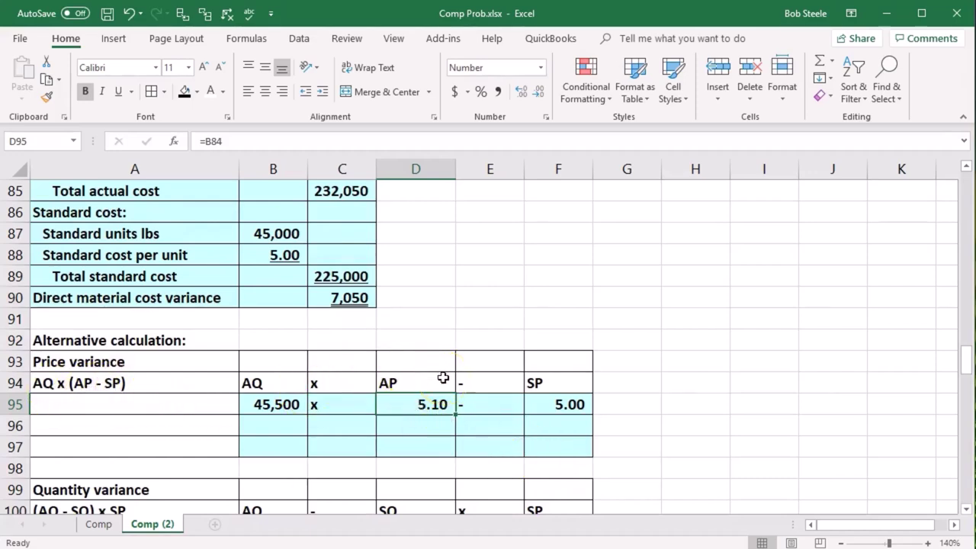
pyautogui.doubleClick(383, 383)
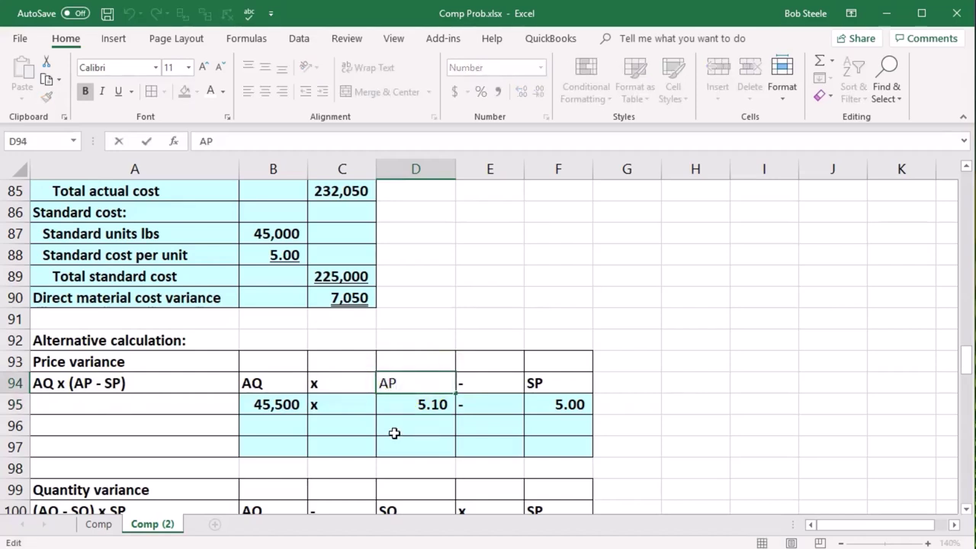
pyautogui.doubleClick(568, 383)
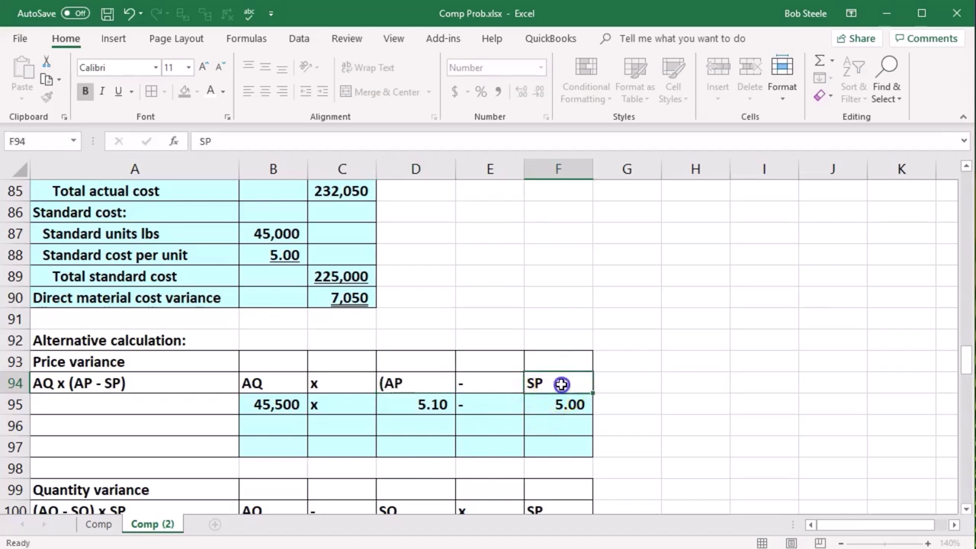
pyautogui.press('Return')
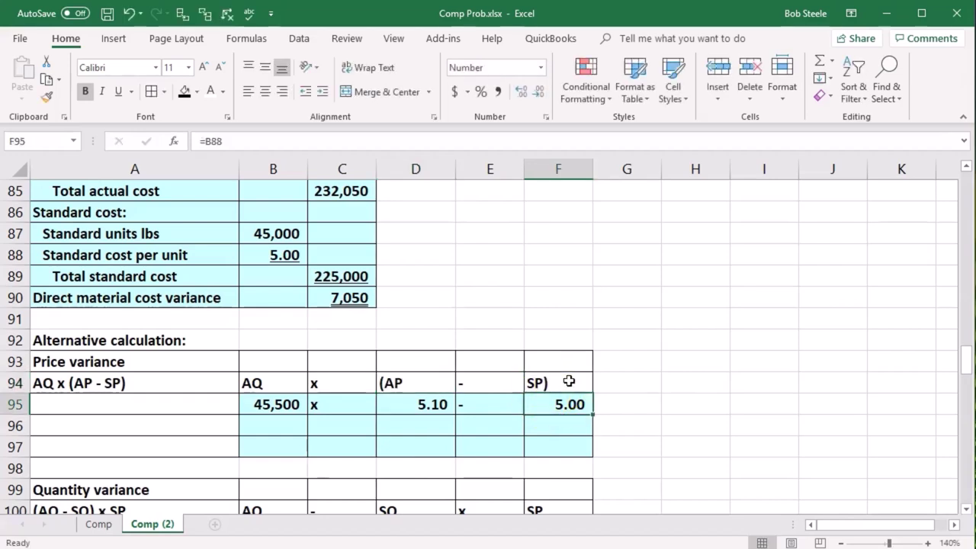
# - Carry the actual quantity down to B96 with =B95 and enter "x" in C96
pyautogui.click(287, 422)
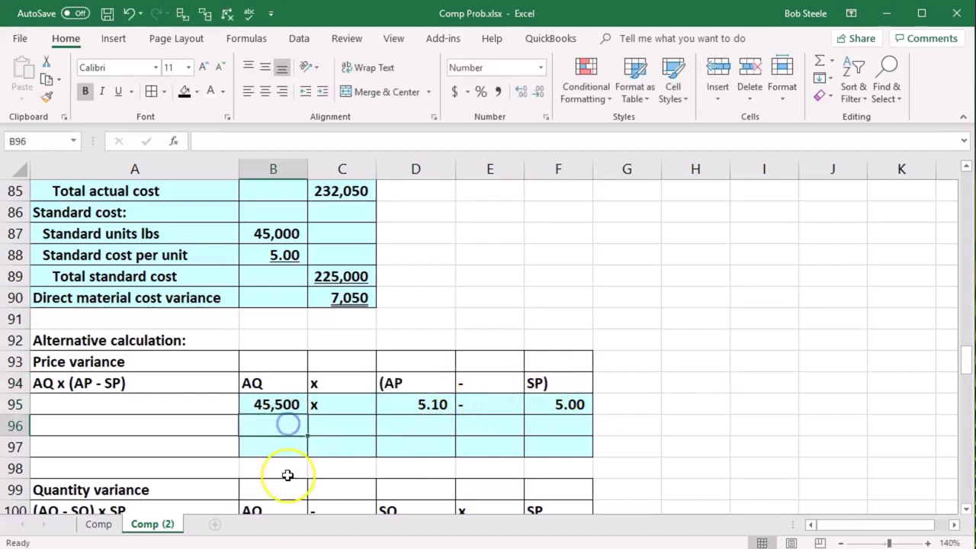
pyautogui.write('=')
pyautogui.press('Up')
pyautogui.press('Tab')
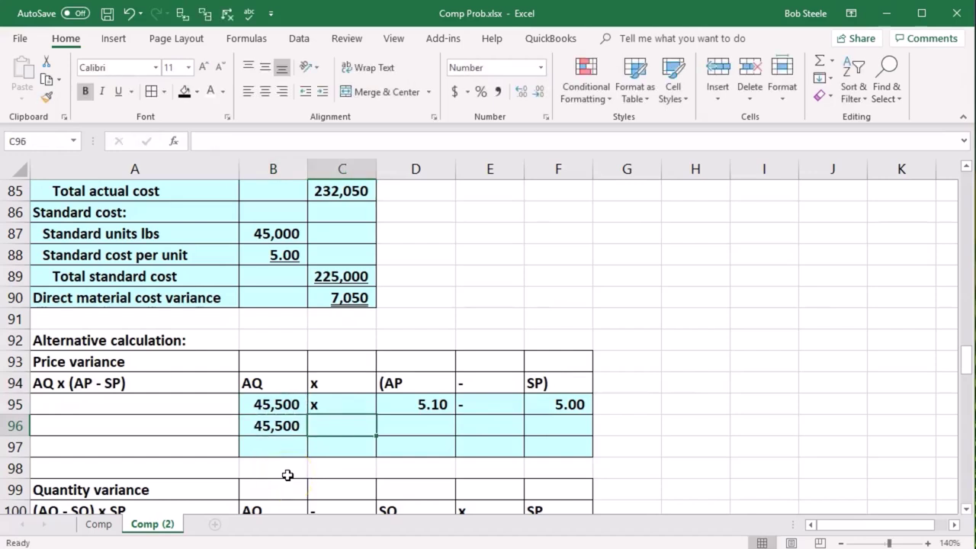
pyautogui.write('x')
pyautogui.press('Tab')
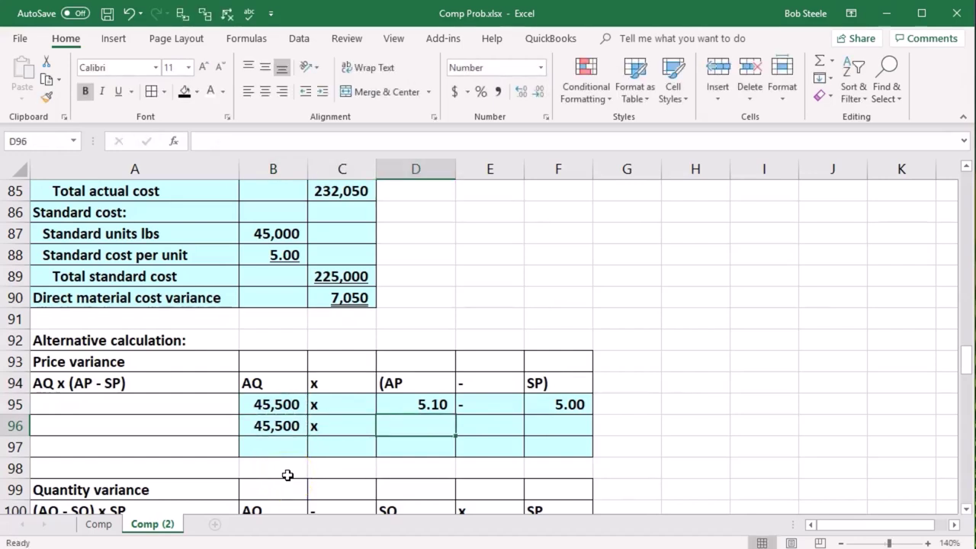
# - Calculate the difference between actual and standard price in D96 with =D95-F95
pyautogui.write('=')
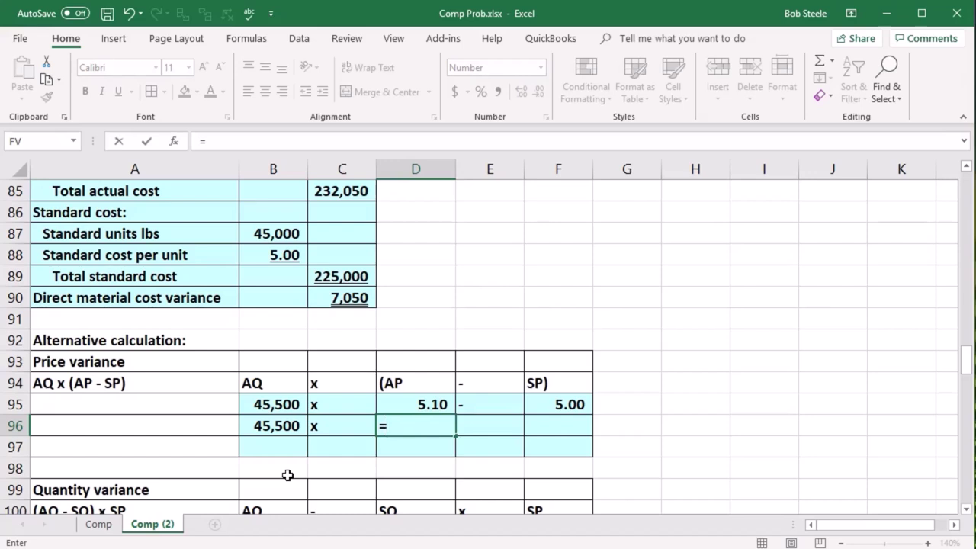
pyautogui.click(403, 404)
pyautogui.write('-')
pyautogui.click(572, 403)
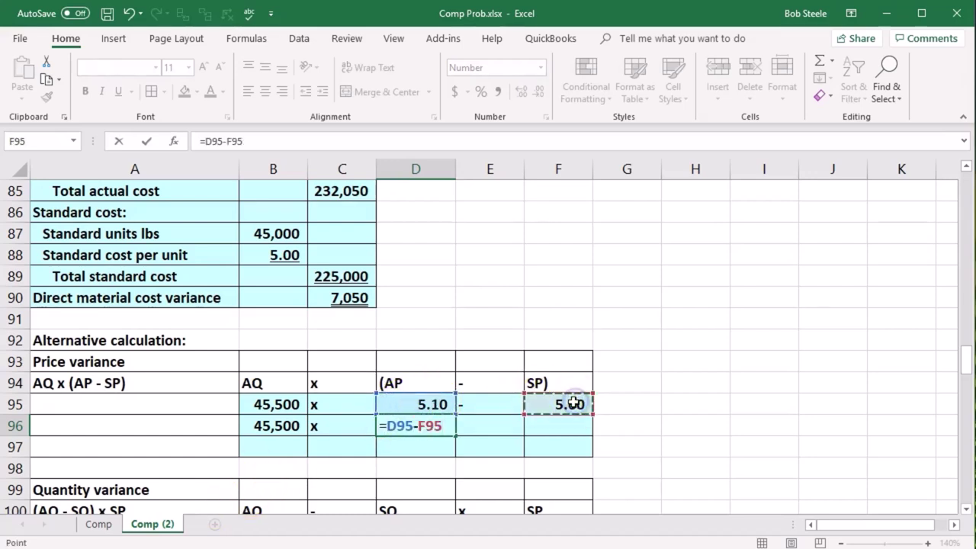
pyautogui.press('Return')
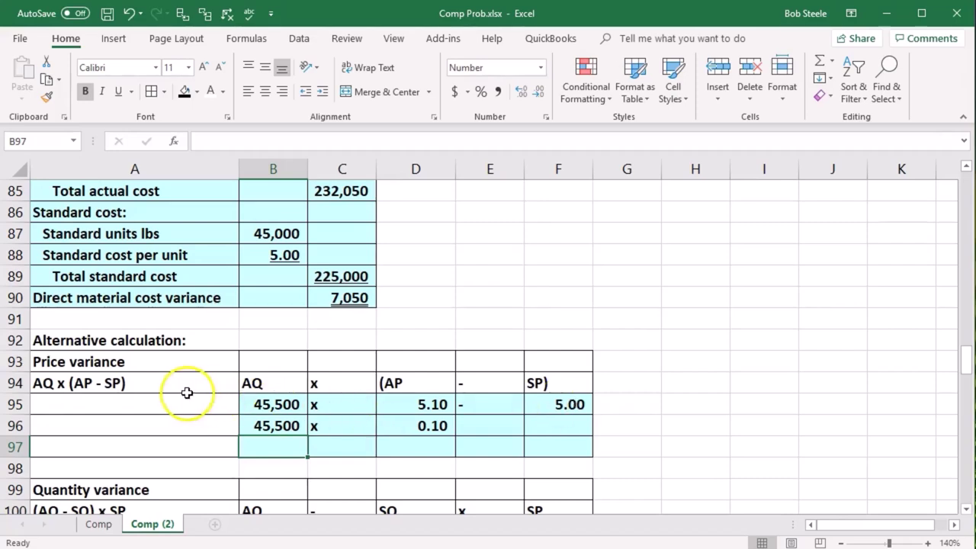
# - Calculate the price variance in B97 by multiplying quantity and price difference with =B96*D96
pyautogui.write('=')
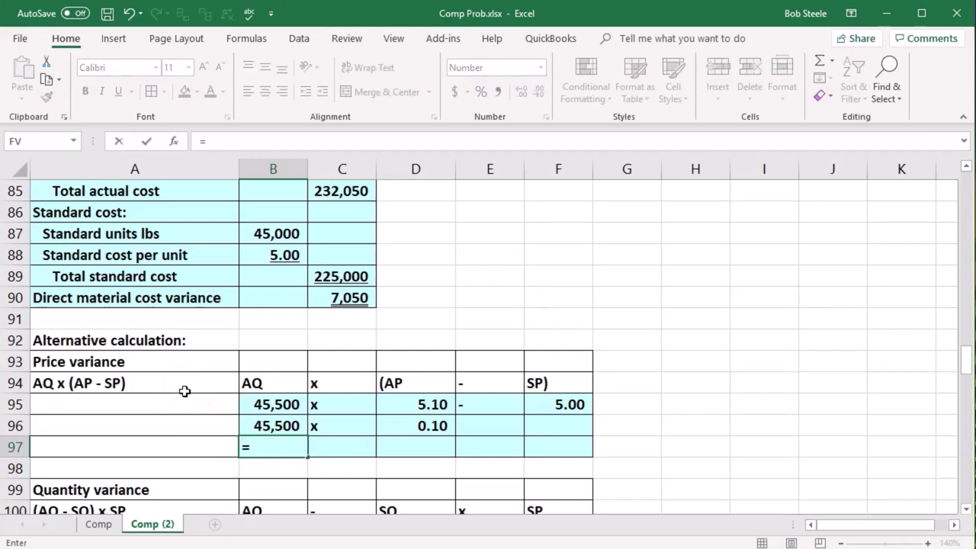
pyautogui.click(263, 425)
pyautogui.write('*')
pyautogui.click(393, 428)
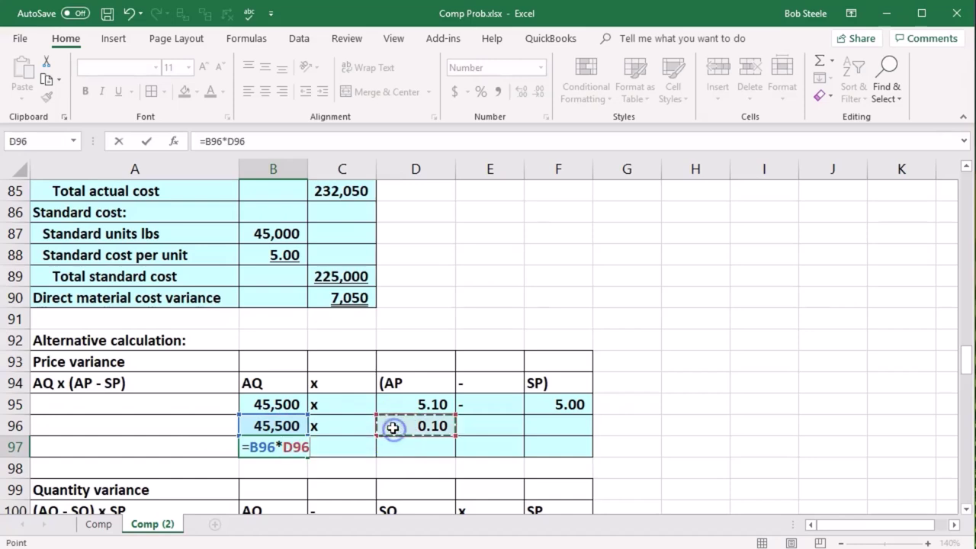
pyautogui.press('Return')
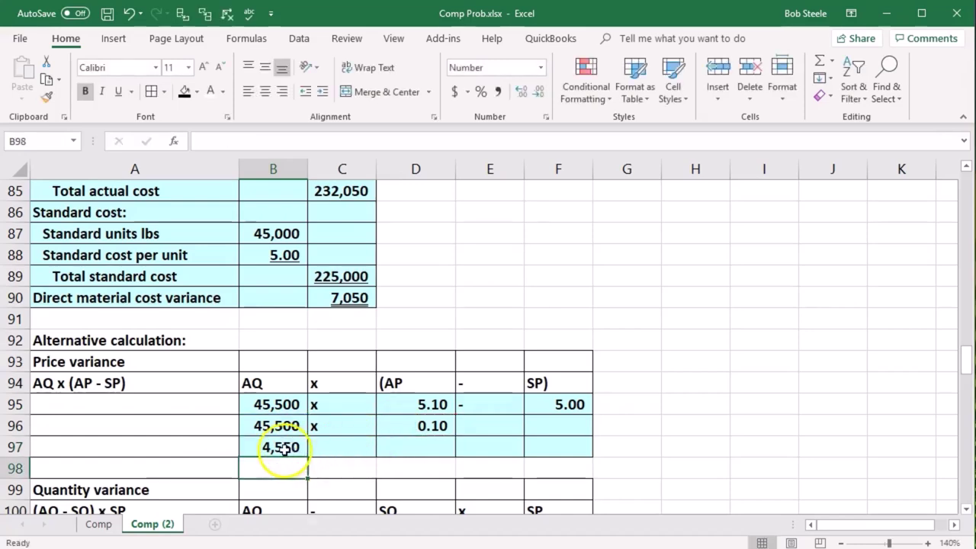
# - Compare the price variance in B97 with the direct materials price variance in D77, and mark it "U" in C97
pyautogui.click(284, 448)
pyautogui.scroll(1, 498, 462)
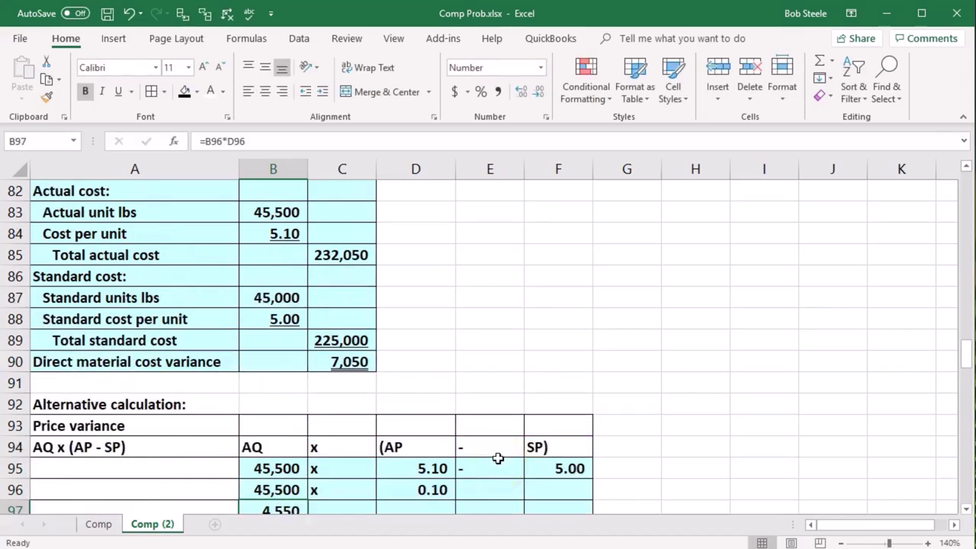
pyautogui.scroll(-1, 497, 457)
pyautogui.scroll(4, 497, 457)
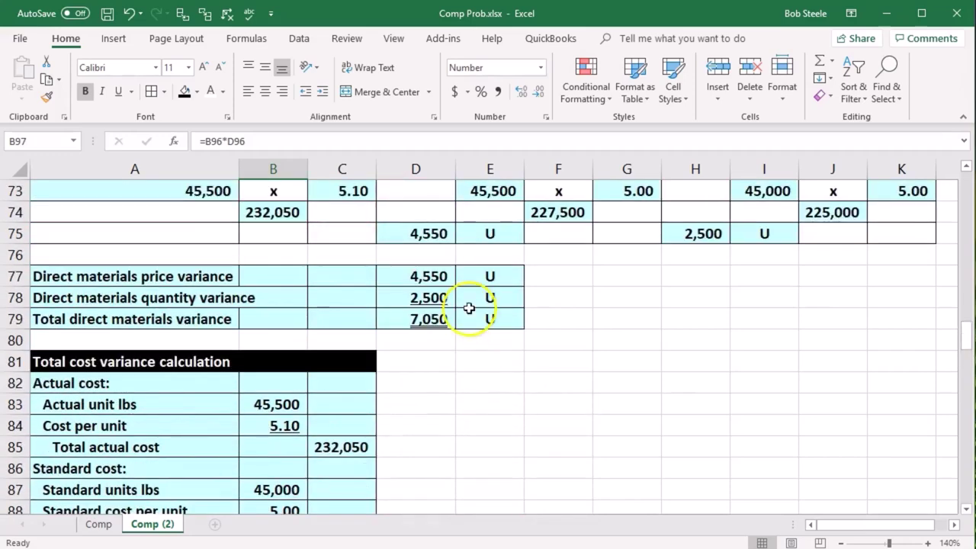
pyautogui.click(445, 276)
pyautogui.scroll(-4, 533, 420)
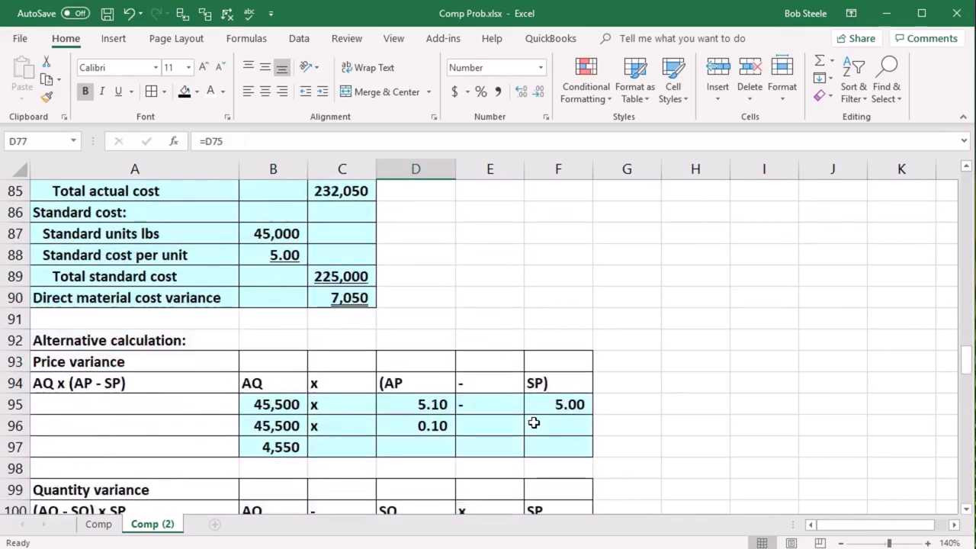
pyautogui.scroll(-1, 533, 423)
pyautogui.click(350, 388)
pyautogui.write('U')
pyautogui.press('Return')
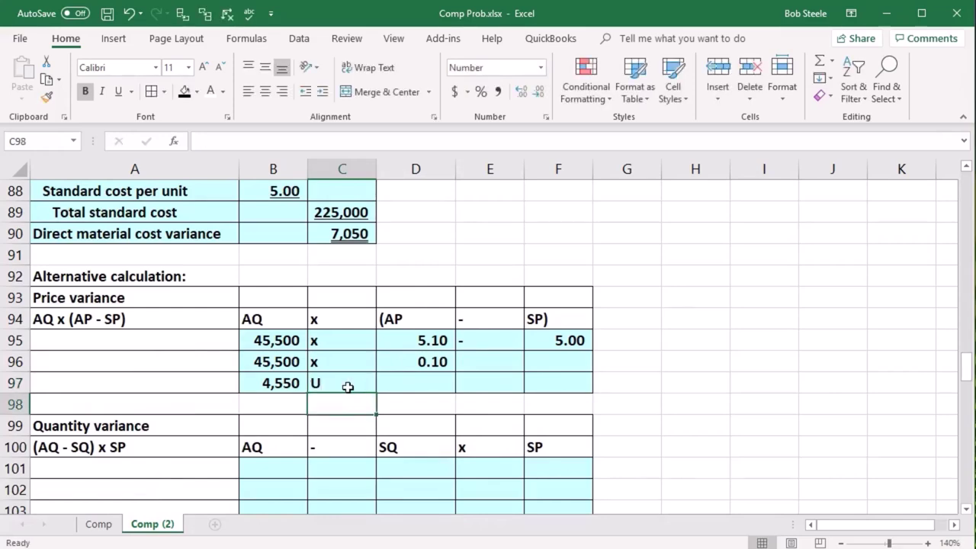
# - In the quantity variance calculation, link AQ in B101 to the actual pounds with =B83 and enter "-" in C101
pyautogui.scroll(6, 348, 386)
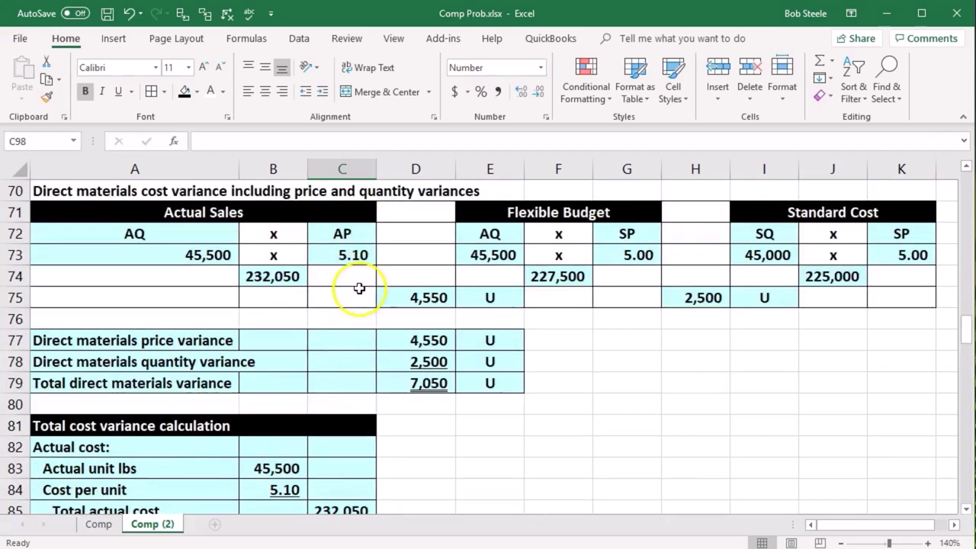
pyautogui.scroll(-2, 353, 292)
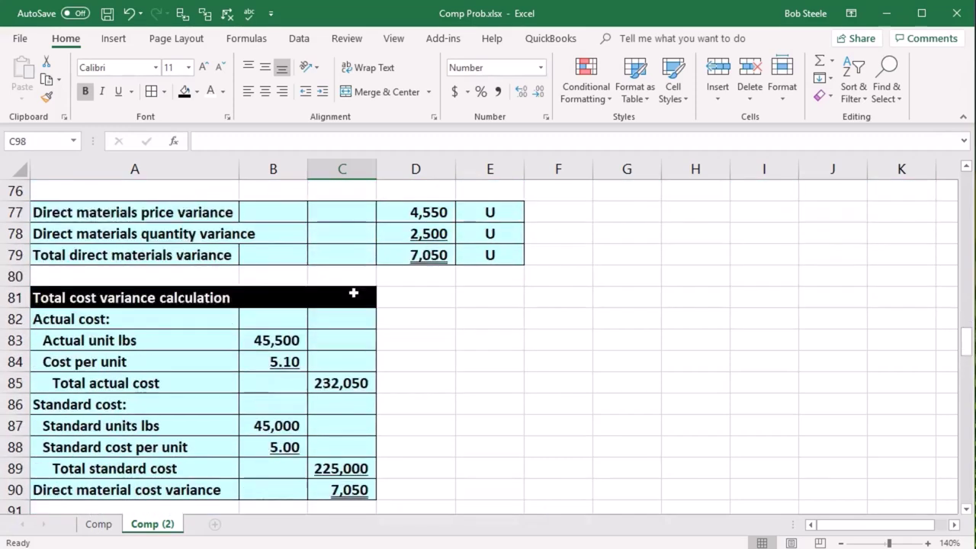
pyautogui.scroll(-5, 353, 292)
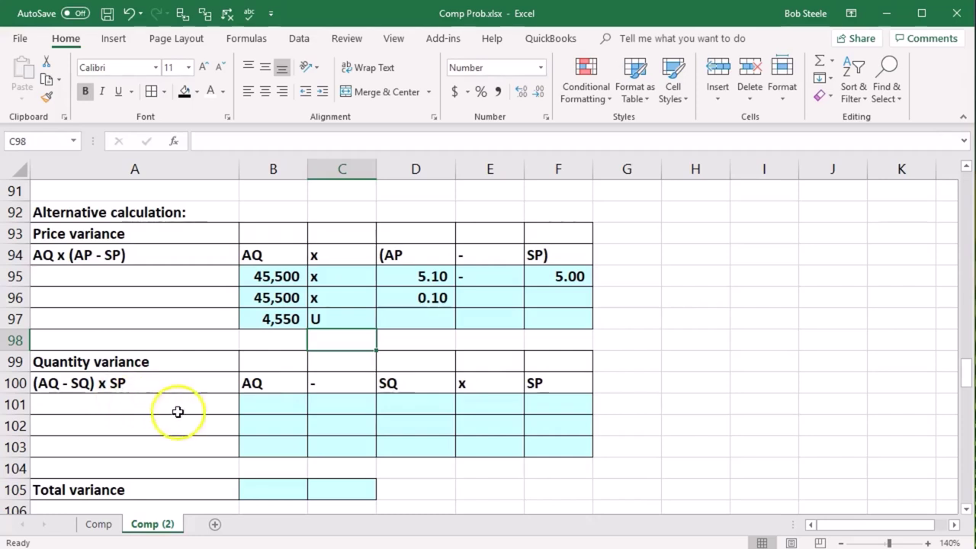
pyautogui.click(251, 399)
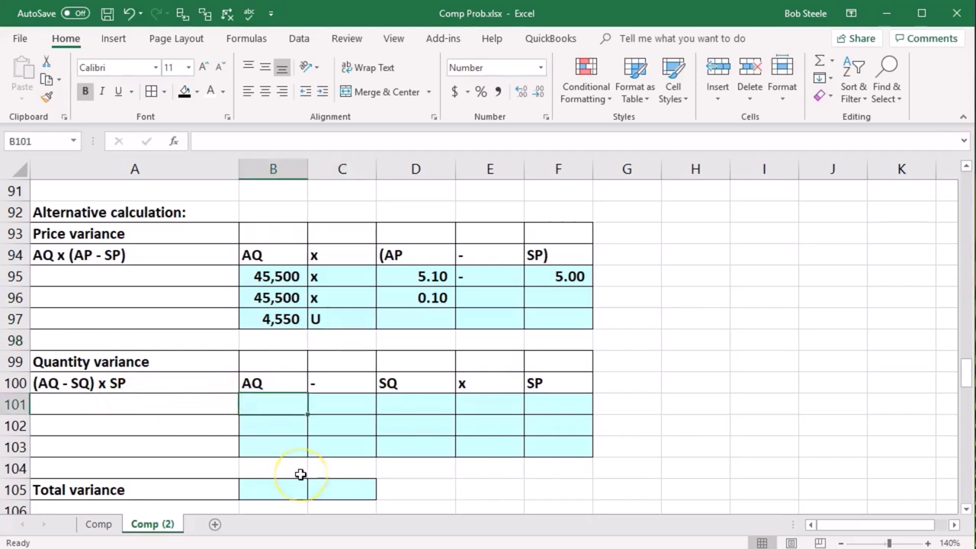
pyautogui.write('=')
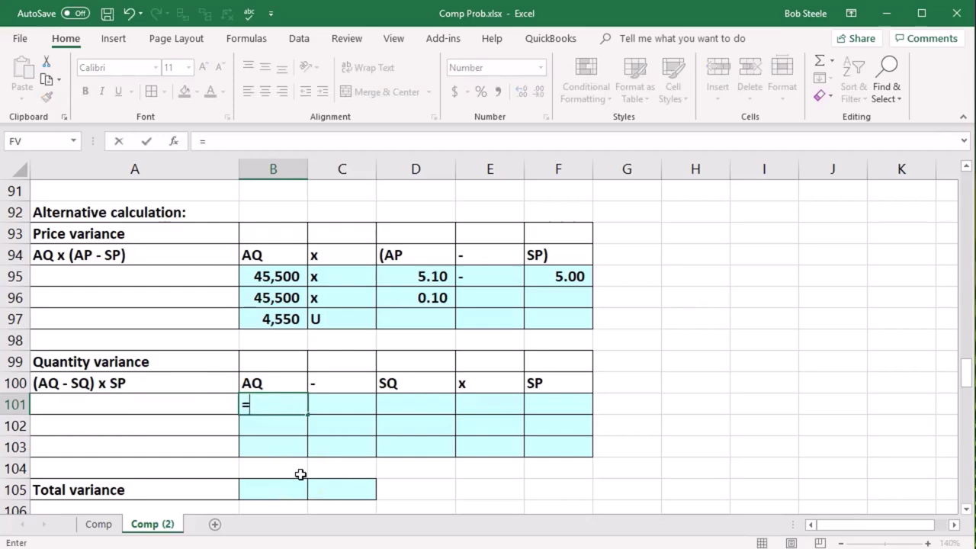
pyautogui.scroll(3, 301, 475)
pyautogui.click(272, 209)
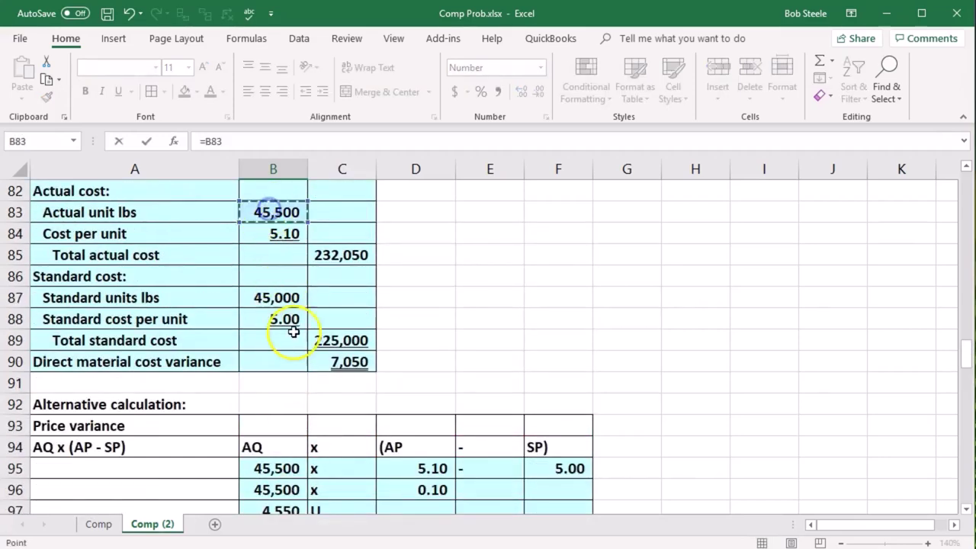
pyautogui.press('Tab')
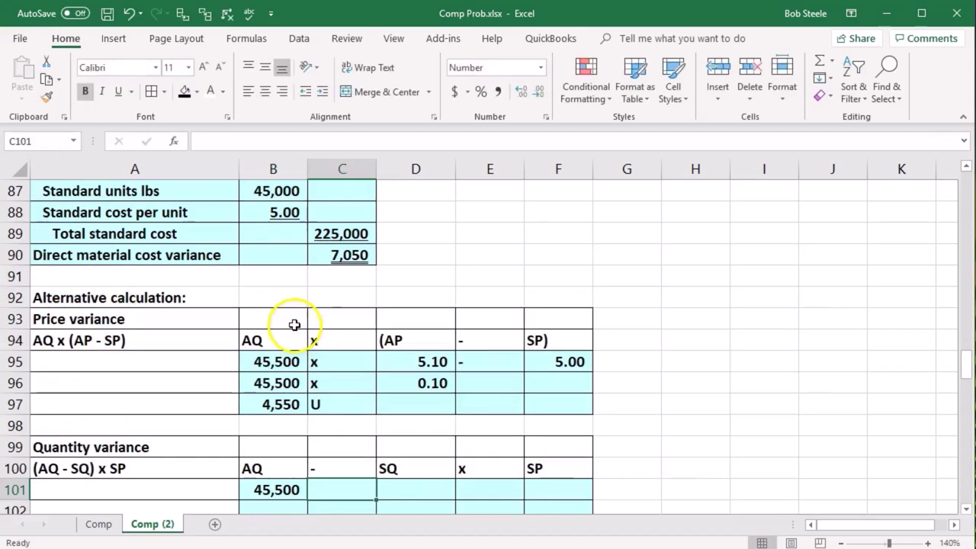
pyautogui.write('-')
pyautogui.press('Tab')
# - Link the standard quantity (SQ) in D101 to the standard units in pounds with =B87
pyautogui.write('=')
pyautogui.scroll(1, 291, 402)
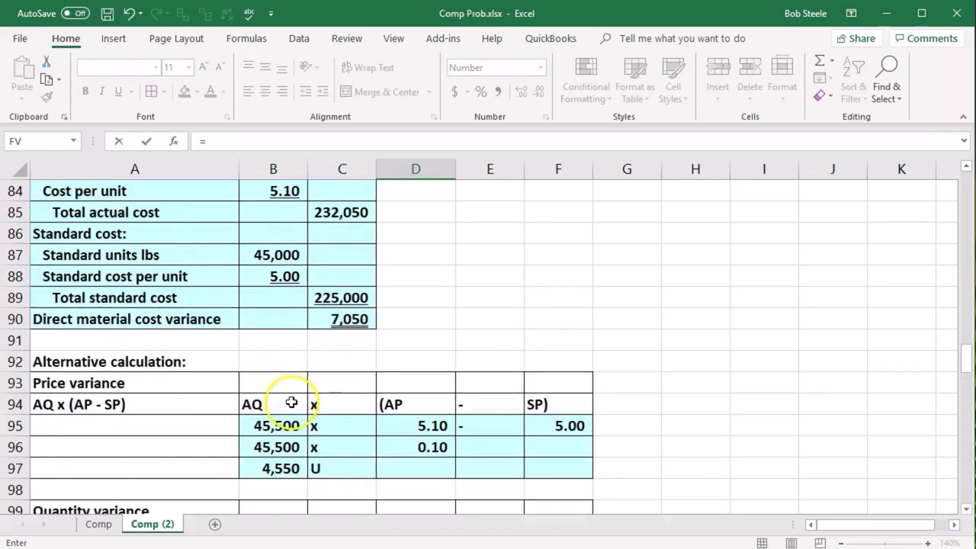
pyautogui.scroll(1, 291, 402)
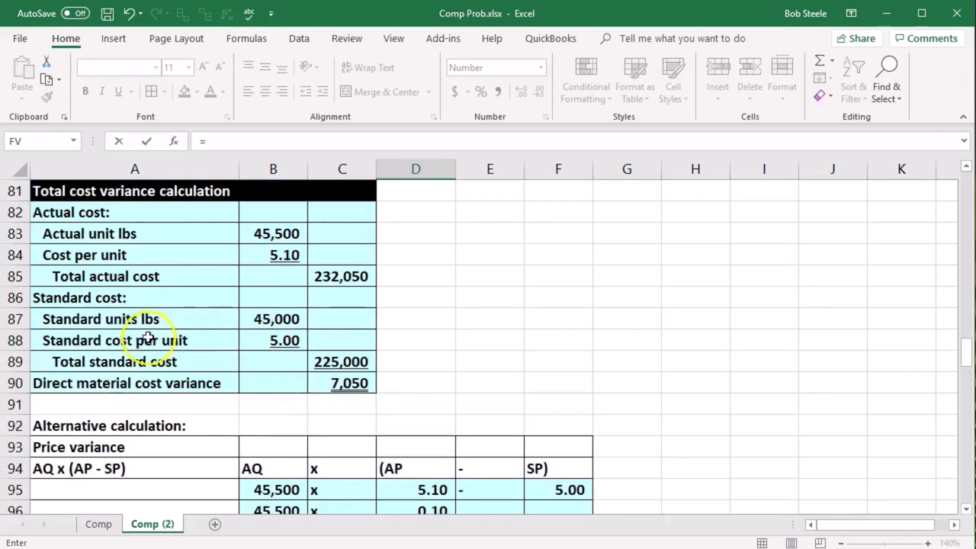
pyautogui.click(257, 324)
pyautogui.press('Tab')
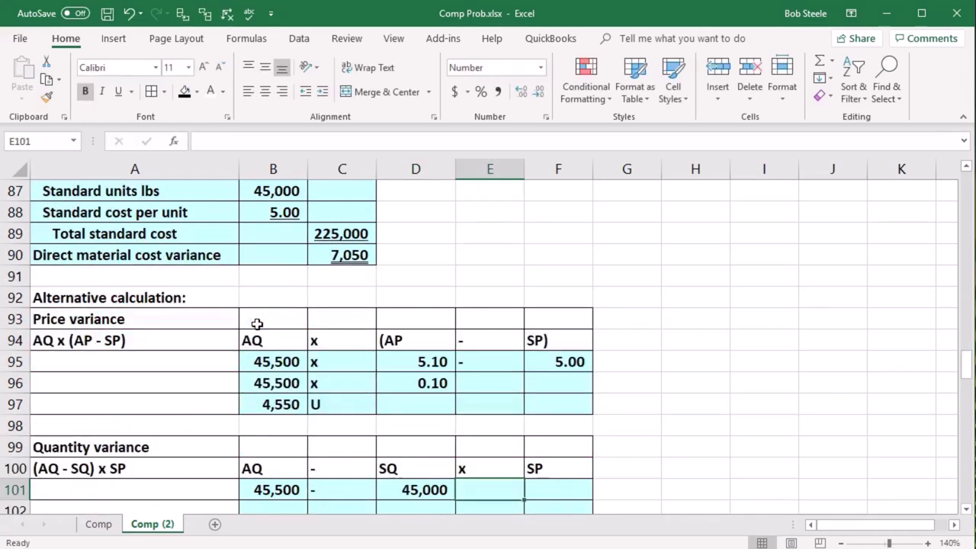
# - Add parentheses to the quantity variance headings so B100 reads "(AQ" and D100 reads "SQ)"
pyautogui.scroll(-2, 255, 322)
pyautogui.doubleClick(252, 340)
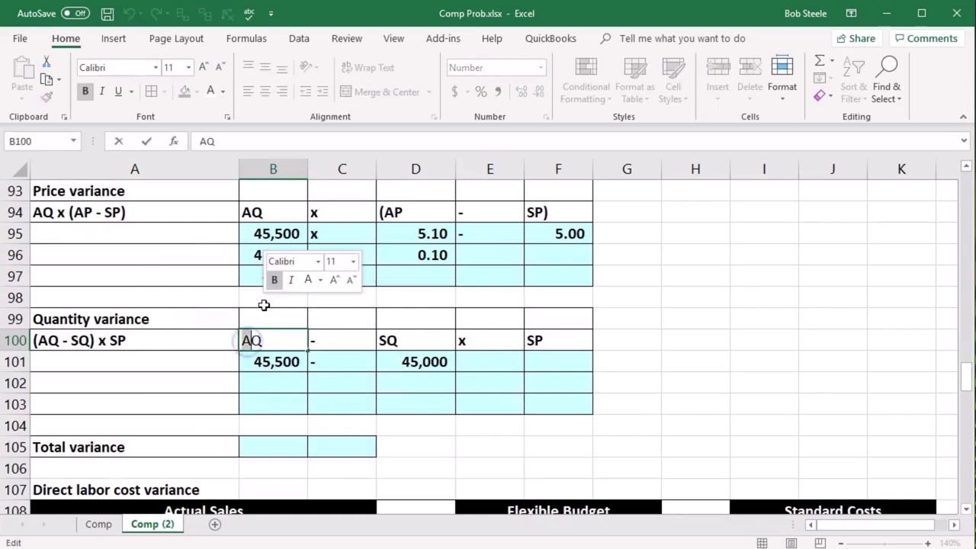
pyautogui.write('(')
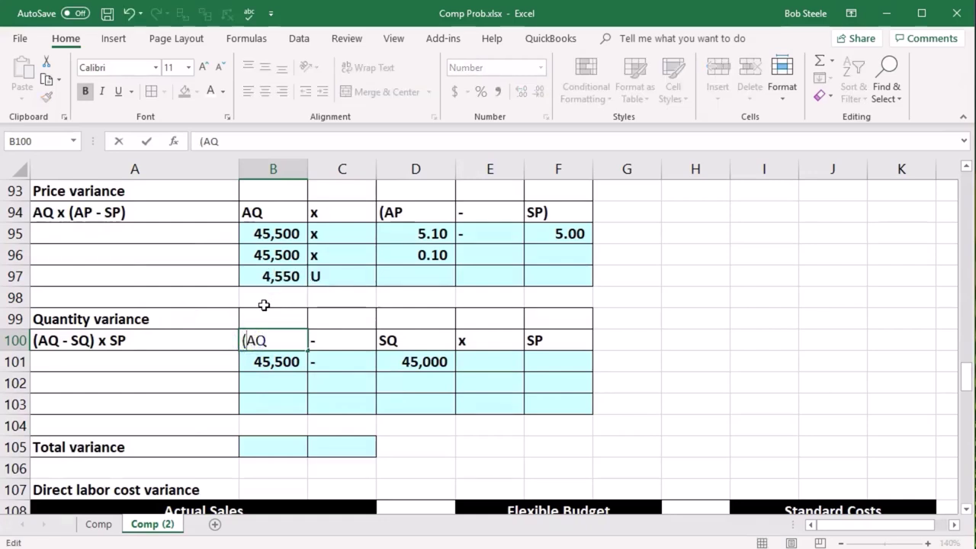
pyautogui.doubleClick(438, 336)
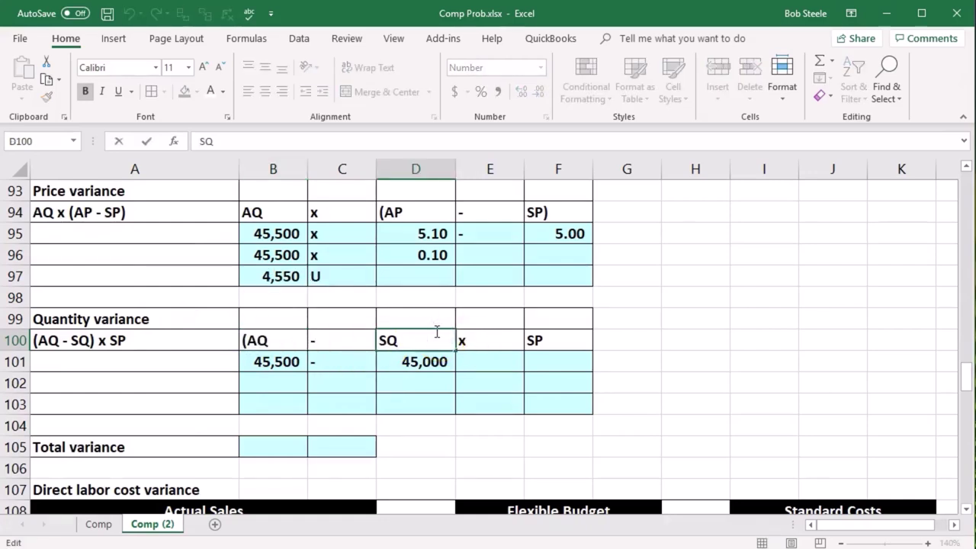
pyautogui.write(')')
pyautogui.press('Return')
# - Link the standard price (SP) in F101 to the standard cost per unit with =B88
pyautogui.click(560, 367)
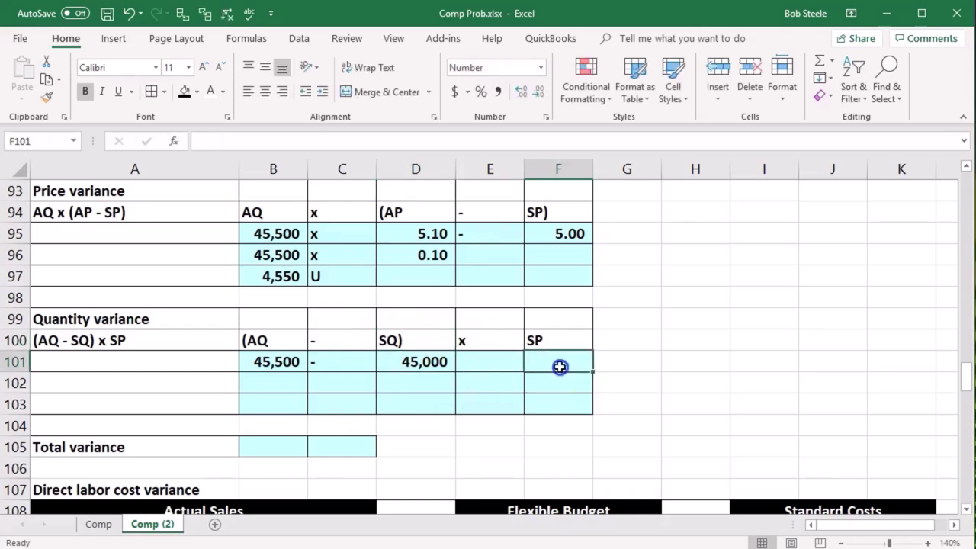
pyautogui.write('=')
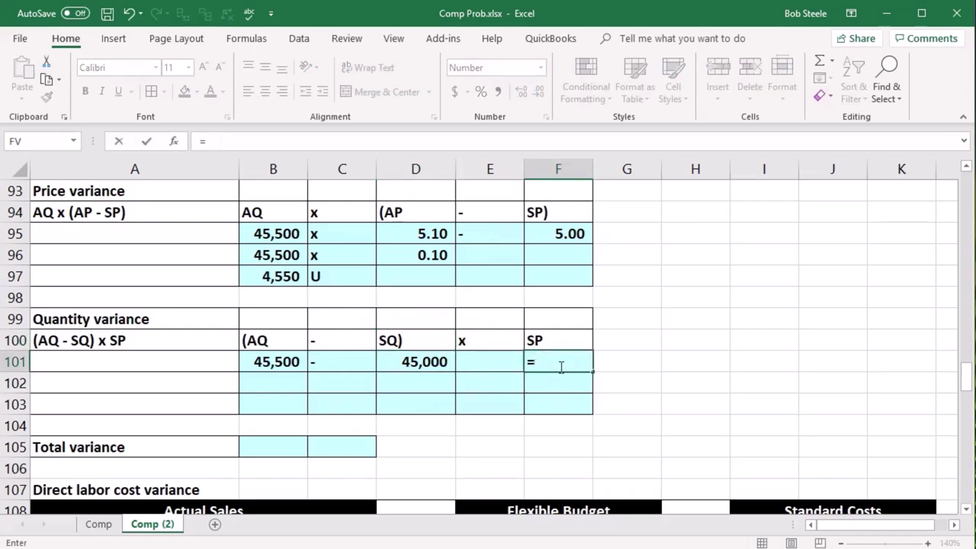
pyautogui.scroll(3, 560, 392)
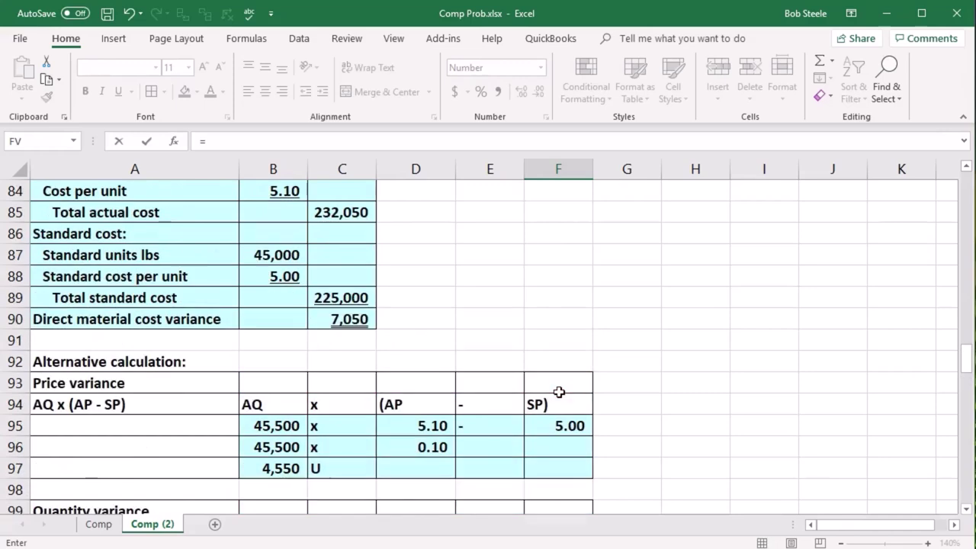
pyautogui.scroll(1, 560, 392)
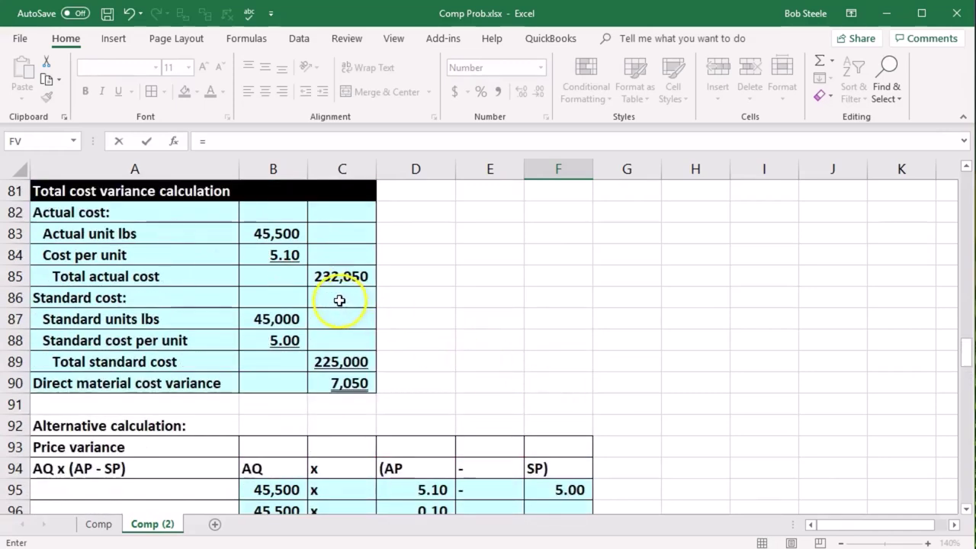
pyautogui.click(281, 339)
pyautogui.press('Return')
# - Calculate the quantity difference in B102 as AQ minus SQ with =B101-D101
pyautogui.scroll(-2, 436, 266)
pyautogui.click(265, 365)
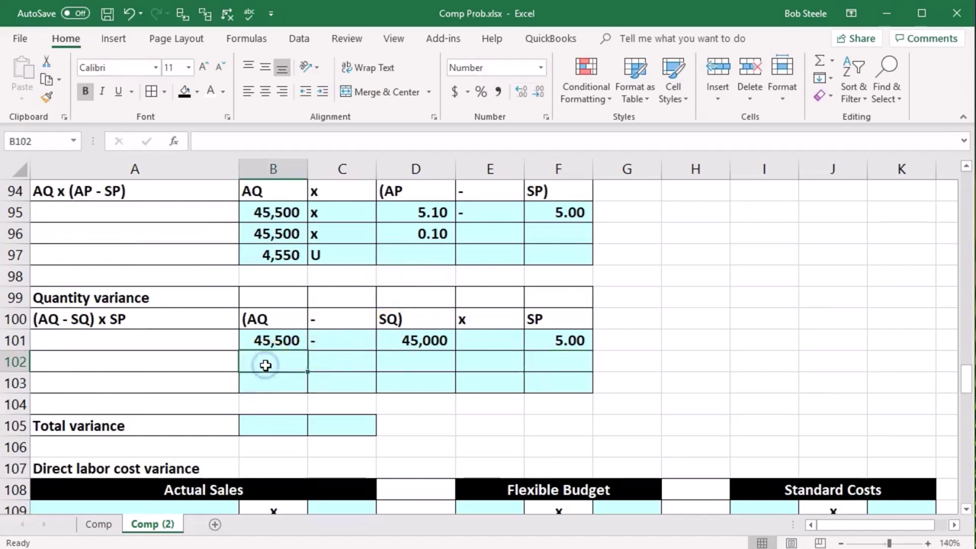
pyautogui.write('=')
pyautogui.press('Up')
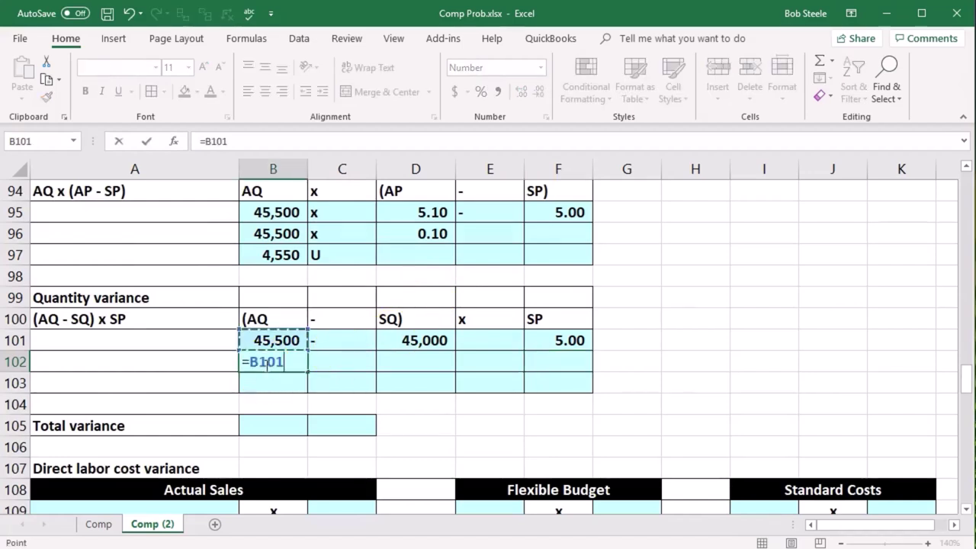
pyautogui.write('-')
pyautogui.press('Right')
pyautogui.press('Right')
pyautogui.press('Up')
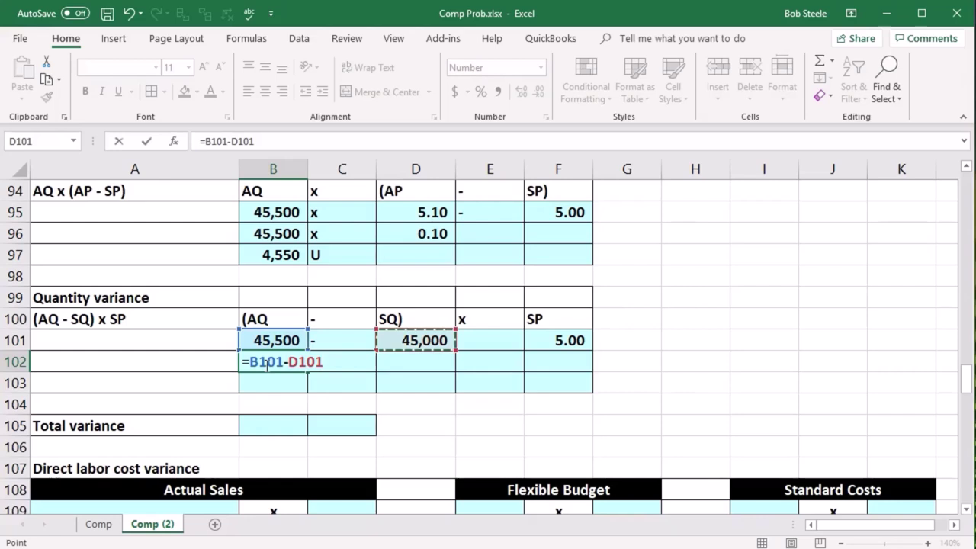
pyautogui.press('Return')
# - Carry the standard price down into F102 by linking it to F101
pyautogui.press('Right')
pyautogui.press('Right')
pyautogui.press('Right')
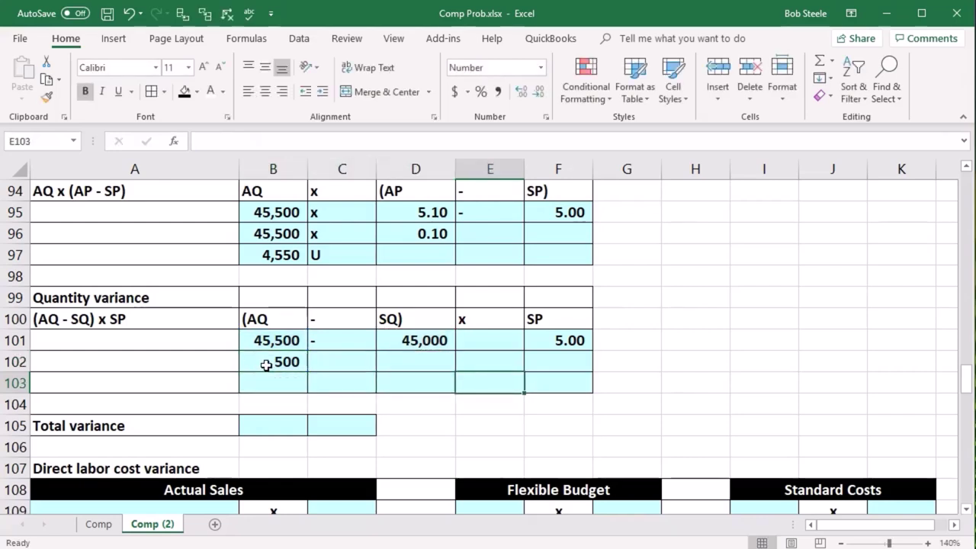
pyautogui.press('Right')
pyautogui.press('Up')
pyautogui.write('+')
pyautogui.press('Up')
pyautogui.press('Return')
# - Fill in the "x" operators of the quantity variance calculation by linking E102 and E101 to the heading in E100
pyautogui.press('Up')
pyautogui.press('Left')
pyautogui.write('+')
pyautogui.press('Up')
pyautogui.press('Up')
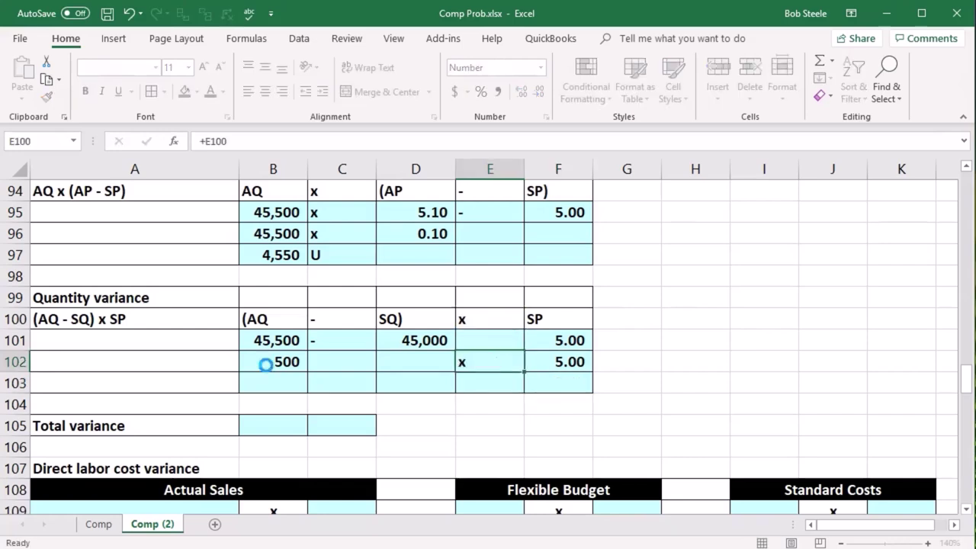
pyautogui.press('Return')
pyautogui.press('Up')
pyautogui.press('Up')
pyautogui.write('+')
pyautogui.press('Up')
pyautogui.press('Return')
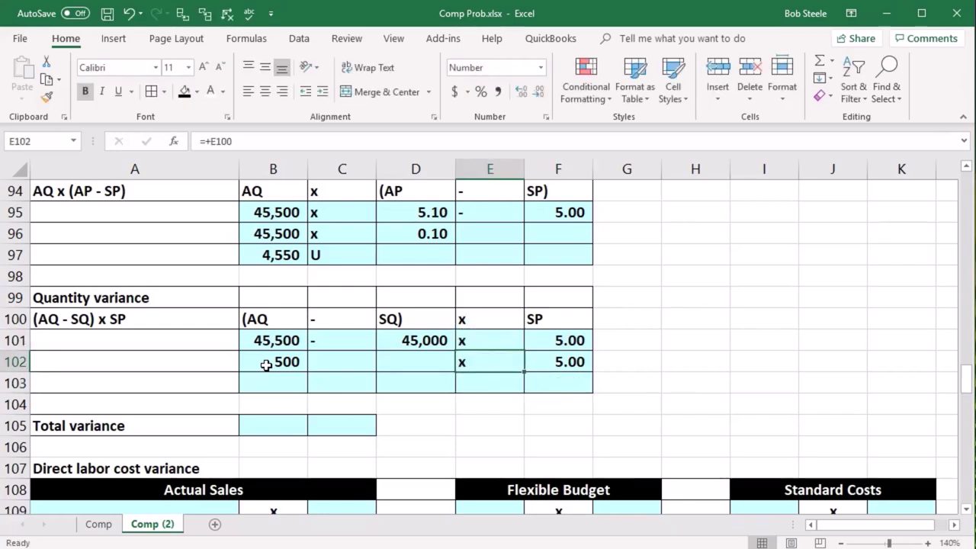
# - Calculate the quantity variance in B103 by multiplying the quantity difference by the standard price with =B102*F102
pyautogui.press('Down')
pyautogui.press('Left')
pyautogui.press('Left')
pyautogui.press('Left')
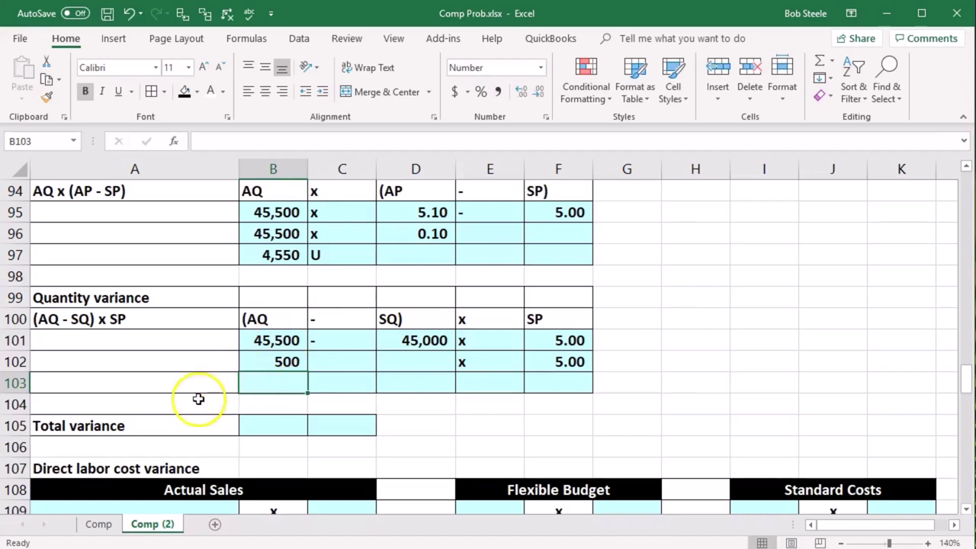
pyautogui.write('=')
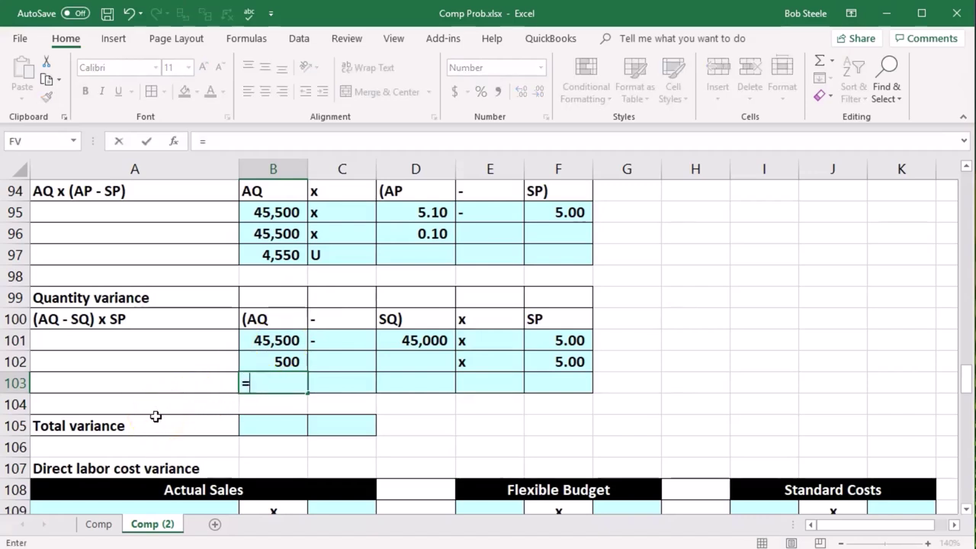
pyautogui.press('Up')
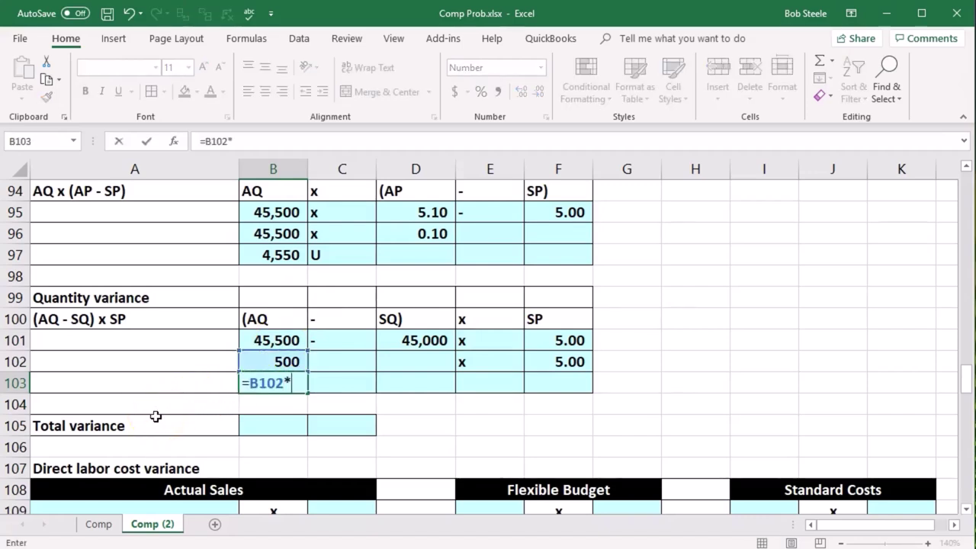
pyautogui.write('*')
pyautogui.press('Right')
pyautogui.press('Right')
pyautogui.press('Right')
pyautogui.press('Right')
pyautogui.press('Up')
pyautogui.press('Return')
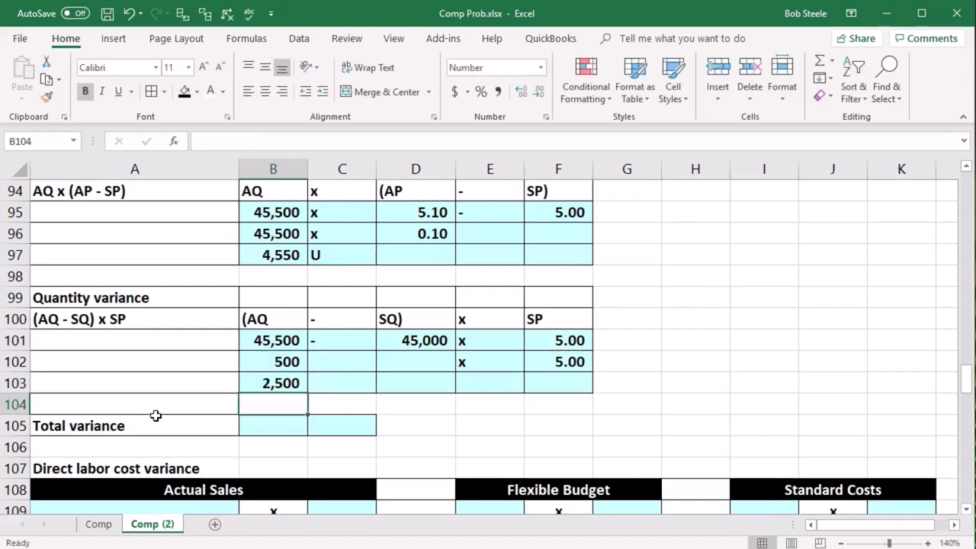
# - Mark the quantity variance "U" in C103 and compare B103 with the direct materials quantity variance in D78
pyautogui.click(335, 387)
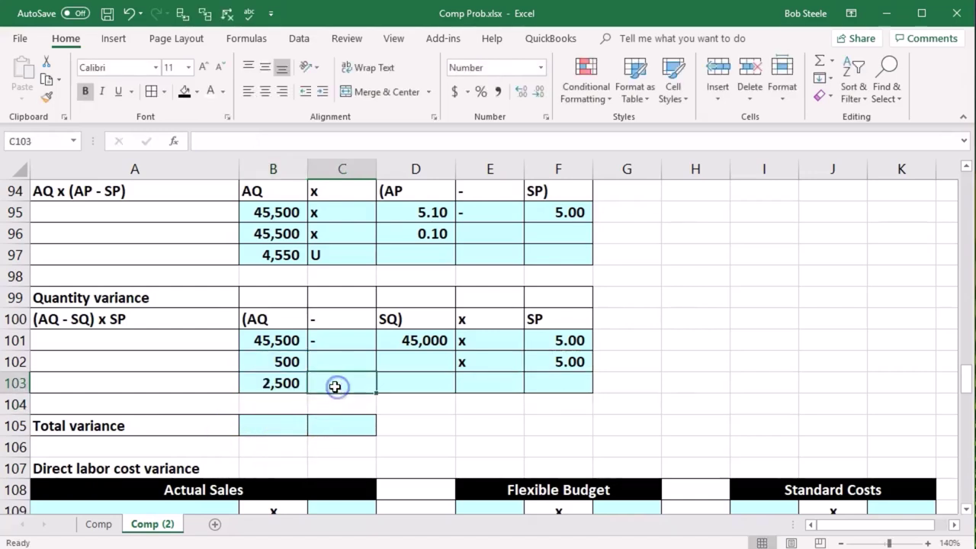
pyautogui.press('Return')
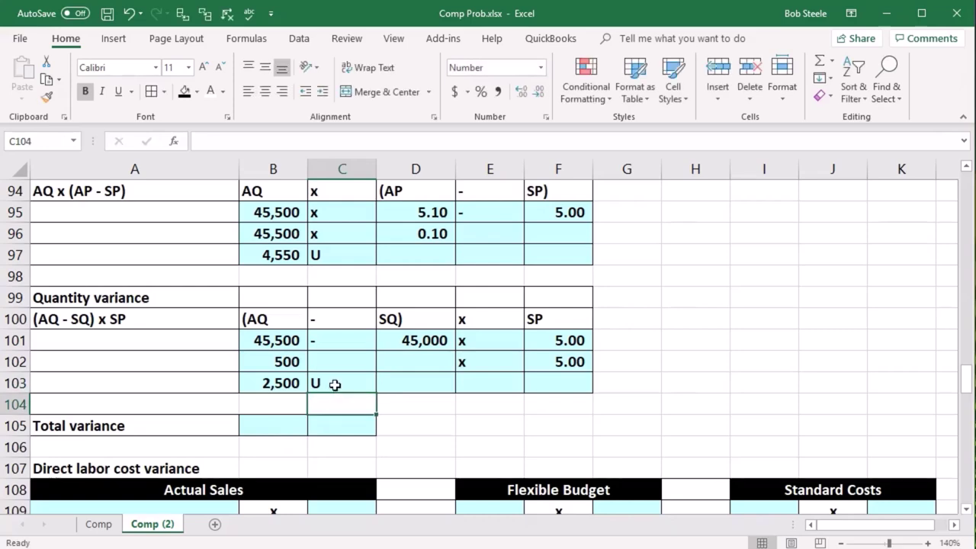
pyautogui.click(292, 382)
pyautogui.scroll(8, 292, 382)
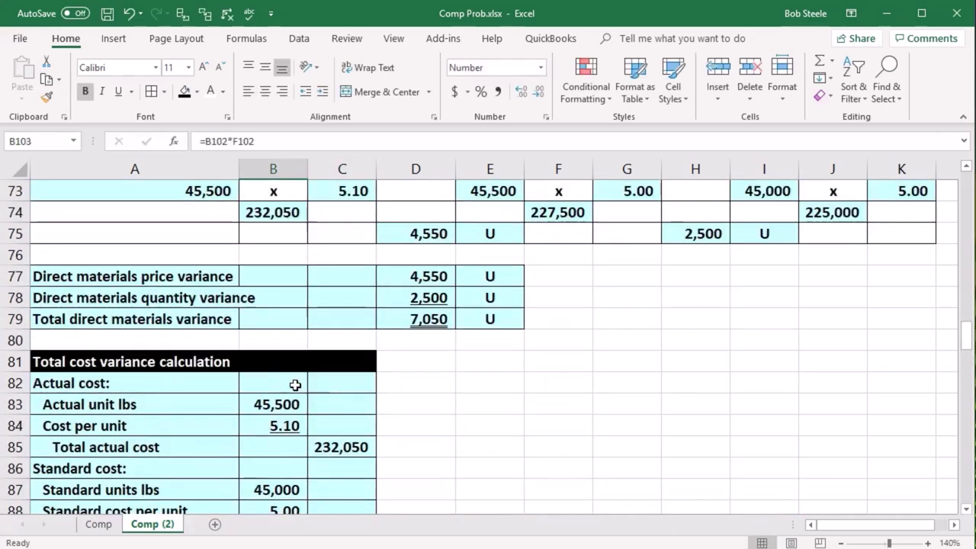
pyautogui.click(427, 363)
# - Add the price and quantity variances in B105 with =B97+B103 and mark the total variance "U" in C105
pyautogui.scroll(-7, 439, 381)
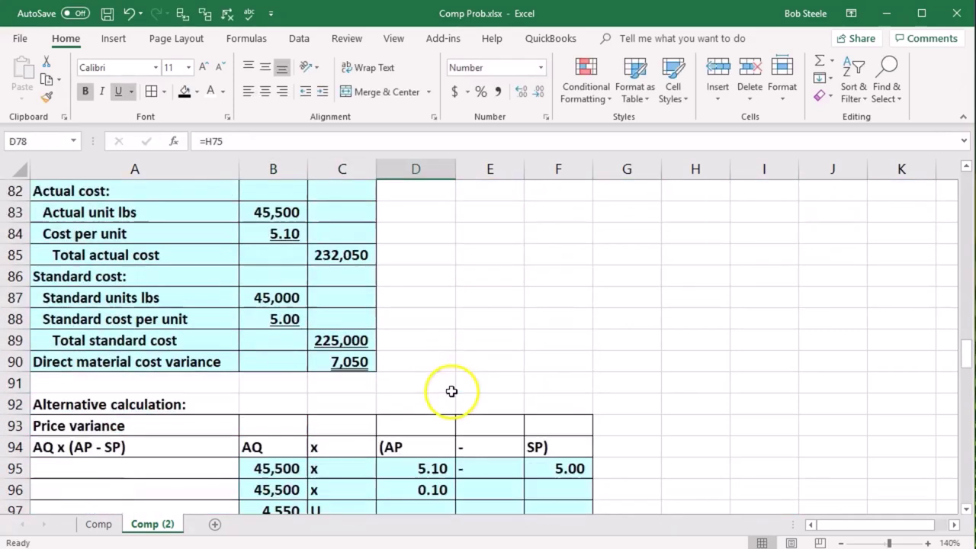
pyautogui.scroll(-1, 412, 418)
pyautogui.click(273, 424)
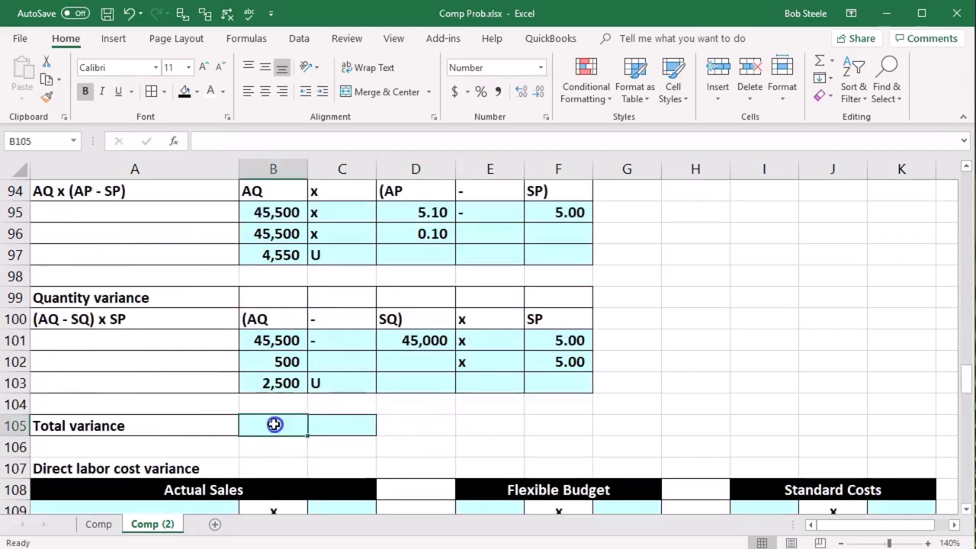
pyautogui.write('=')
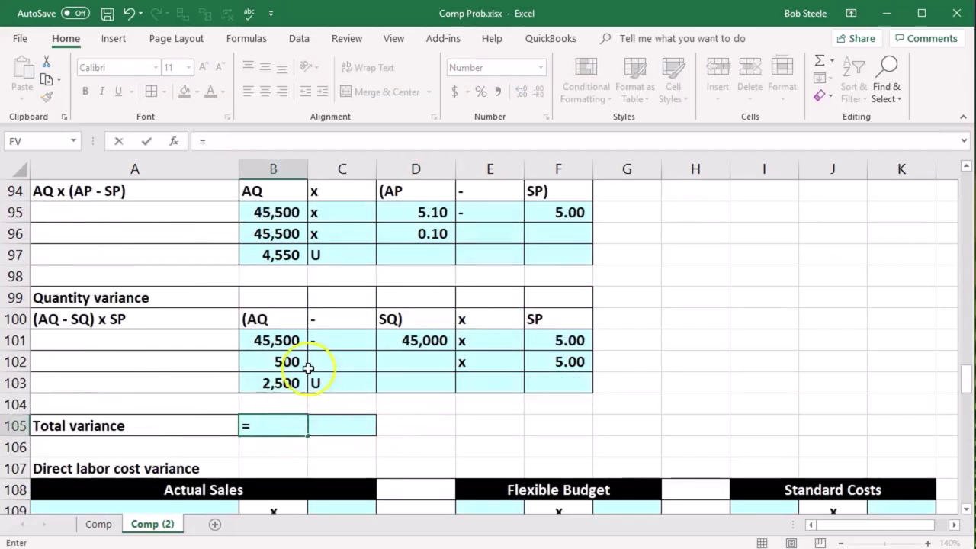
pyautogui.click(263, 258)
pyautogui.write('+')
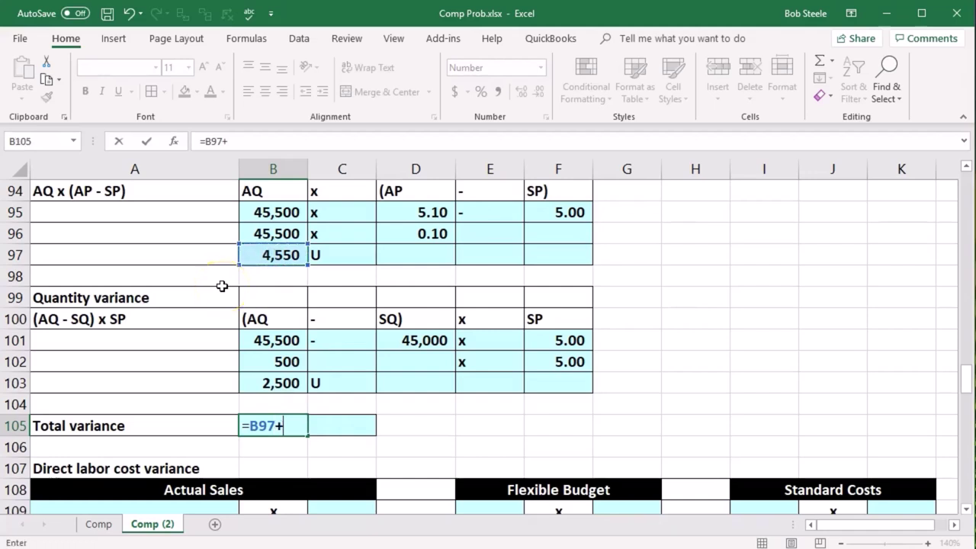
pyautogui.click(267, 377)
pyautogui.press('Return')
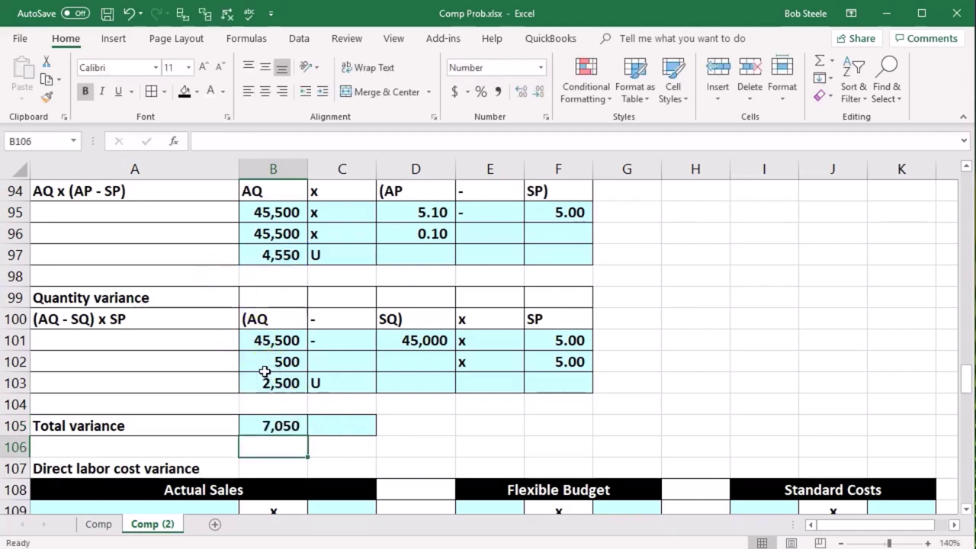
pyautogui.press('Up')
pyautogui.press('Right')
pyautogui.write('U')
pyautogui.press('Return')
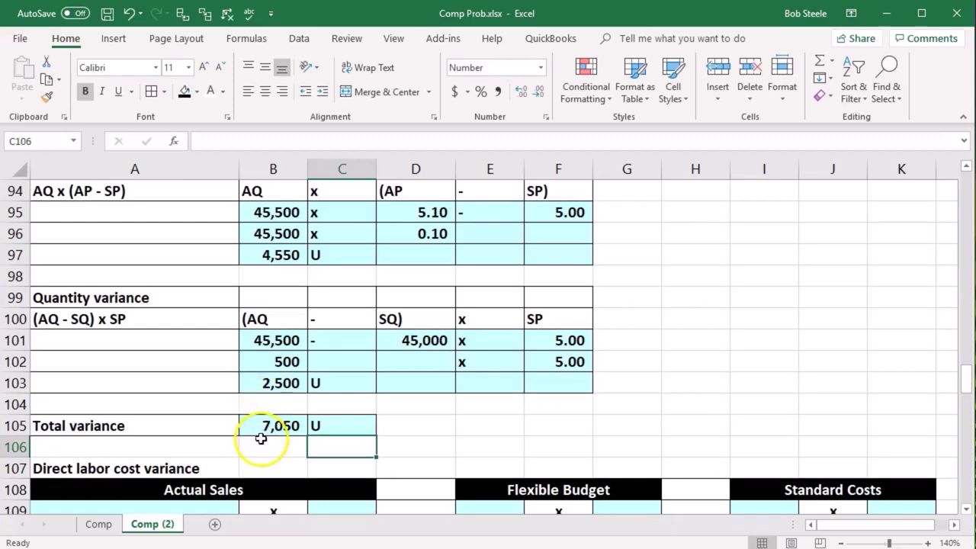
# - Compare the total variance in B105 with the direct material cost variance in C90 and the total in D79
pyautogui.scroll(-1, 262, 432)
pyautogui.scroll(3, 265, 431)
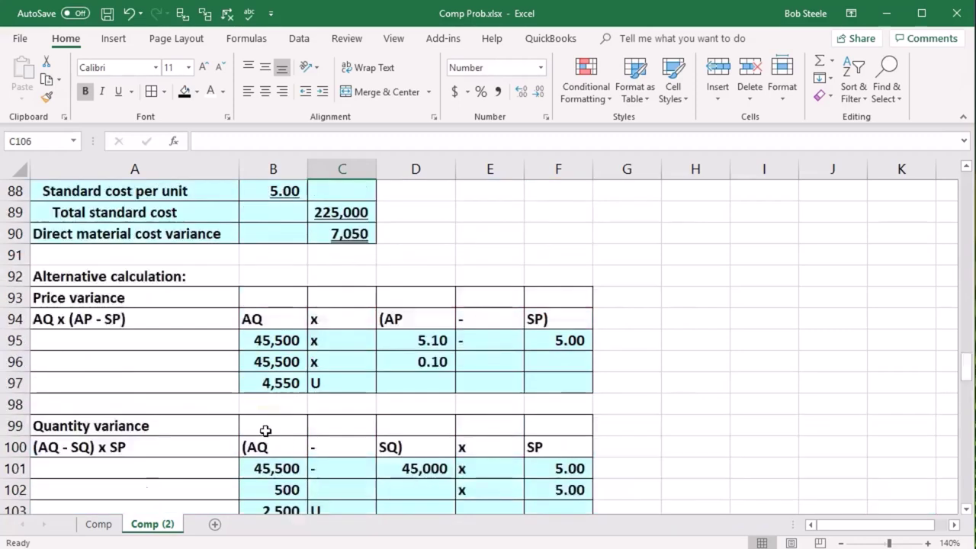
pyautogui.scroll(7, 265, 432)
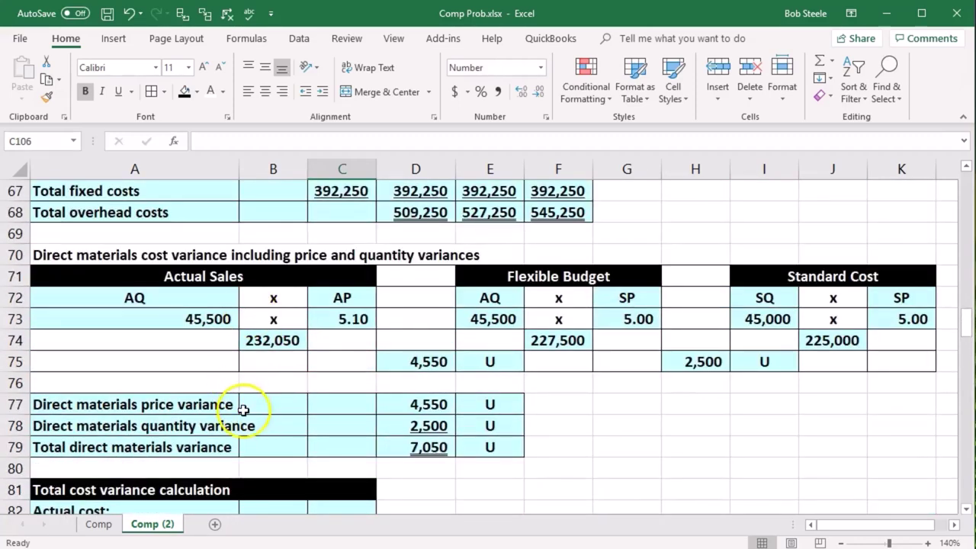